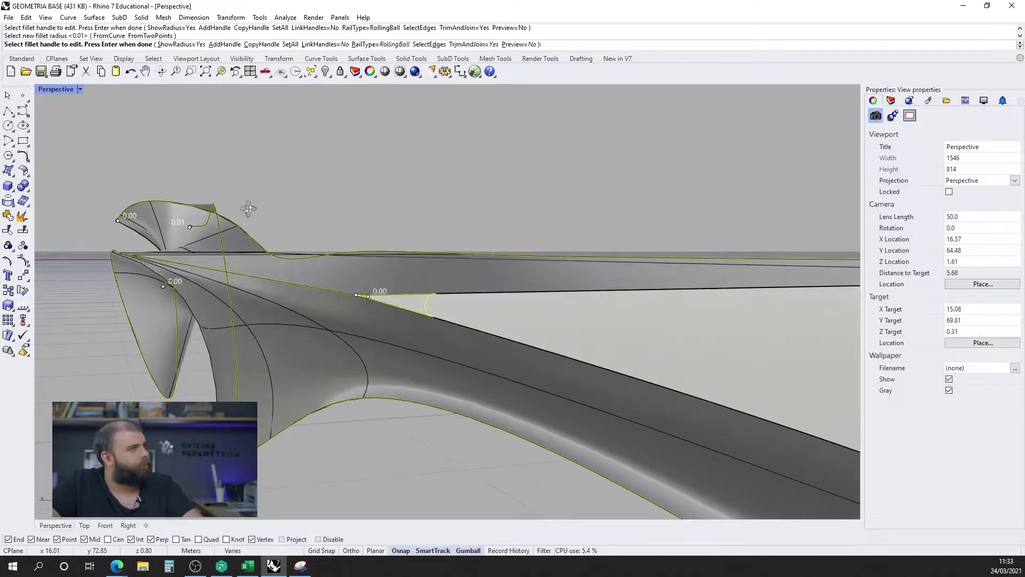
- Reduce the fillet radius handles at the wavy solid's two upper end corners to nearly zero and apply the variable edge fillet
left_click(365, 298)
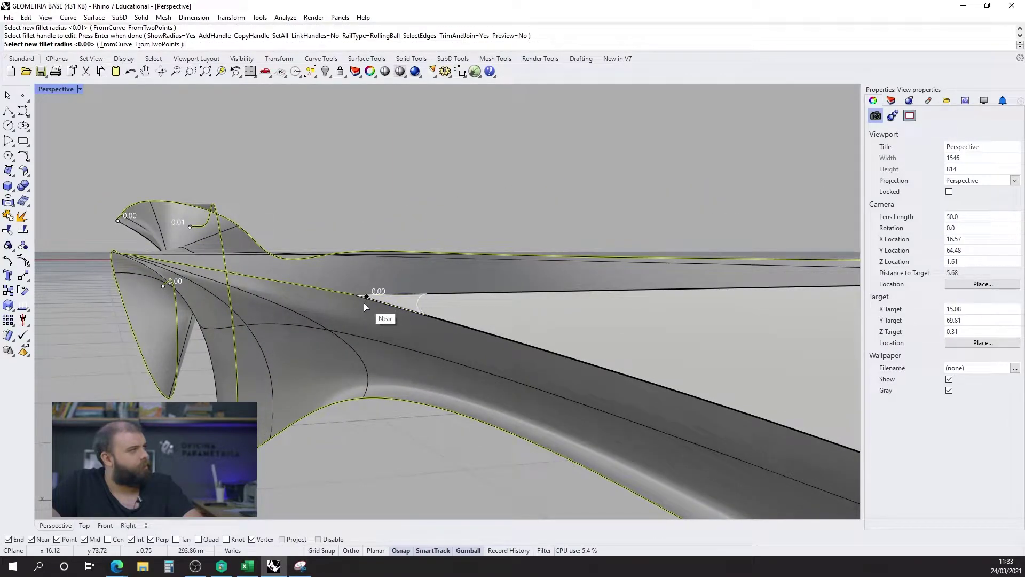
left_click(364, 307)
right_click_drag(365, 307, 500, 316)
scroll(500, 316, "up", 5)
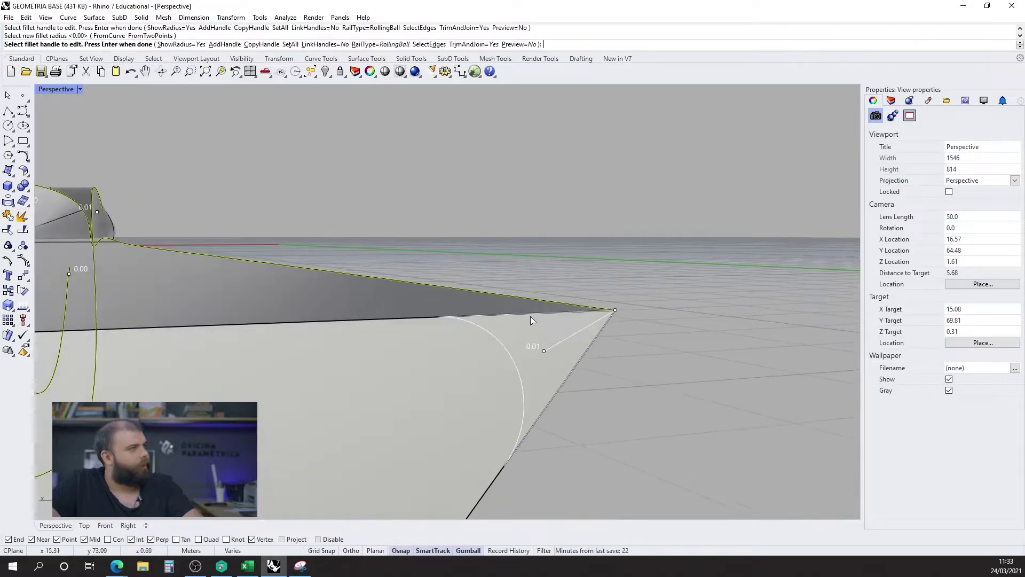
left_click(545, 350)
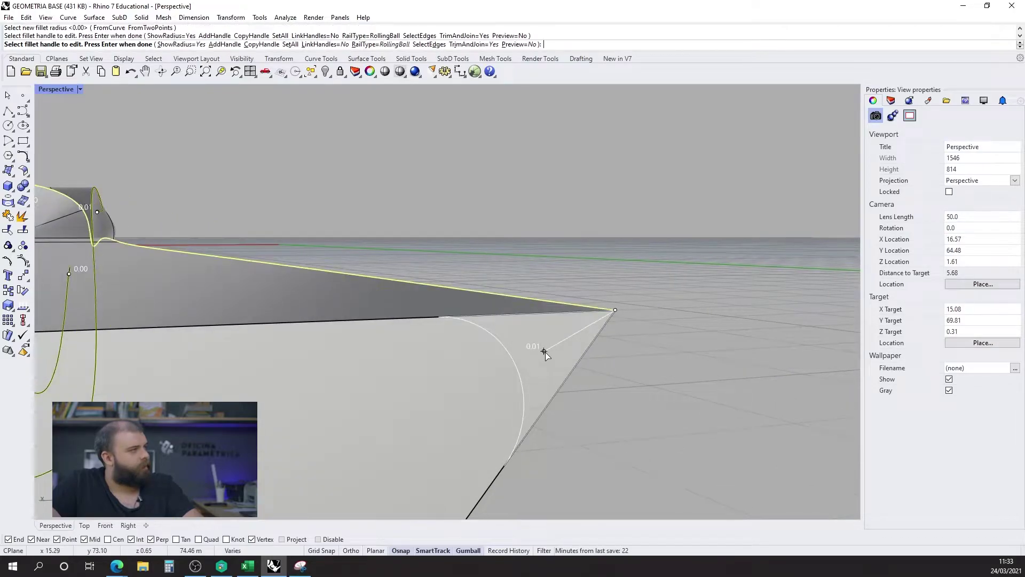
left_click(606, 318)
scroll(622, 225, "down", 5)
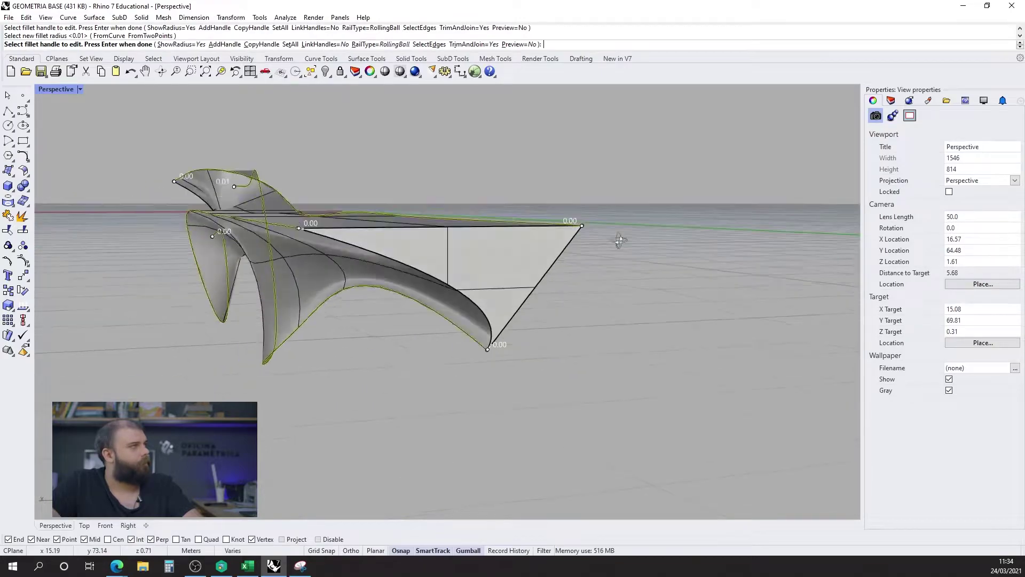
right_click_drag(403, 247, 423, 235)
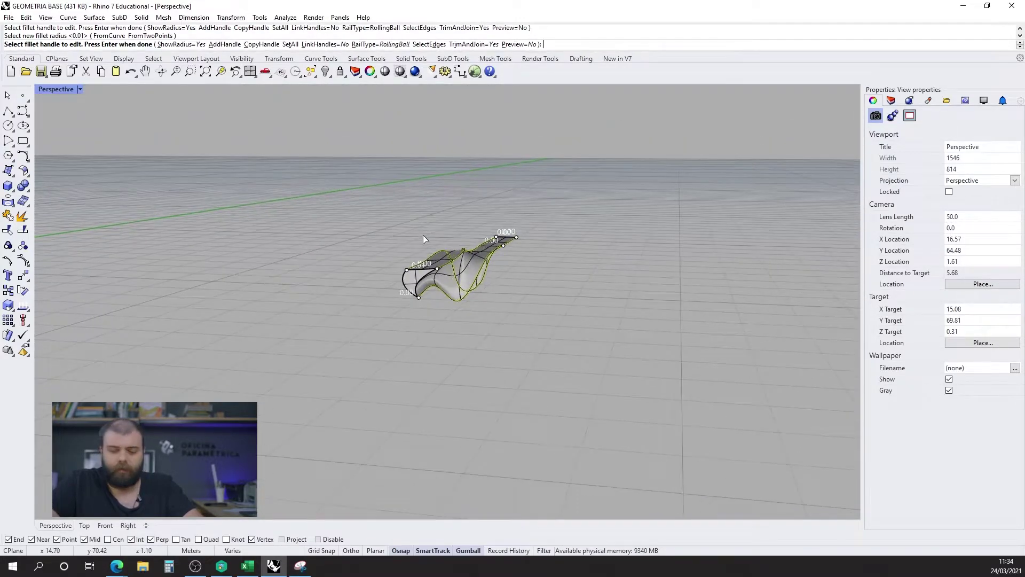
key("Return")
- Examine the filleted edges of the wavy solid from the end face, the underside and the long side
scroll(459, 256, "up", 6)
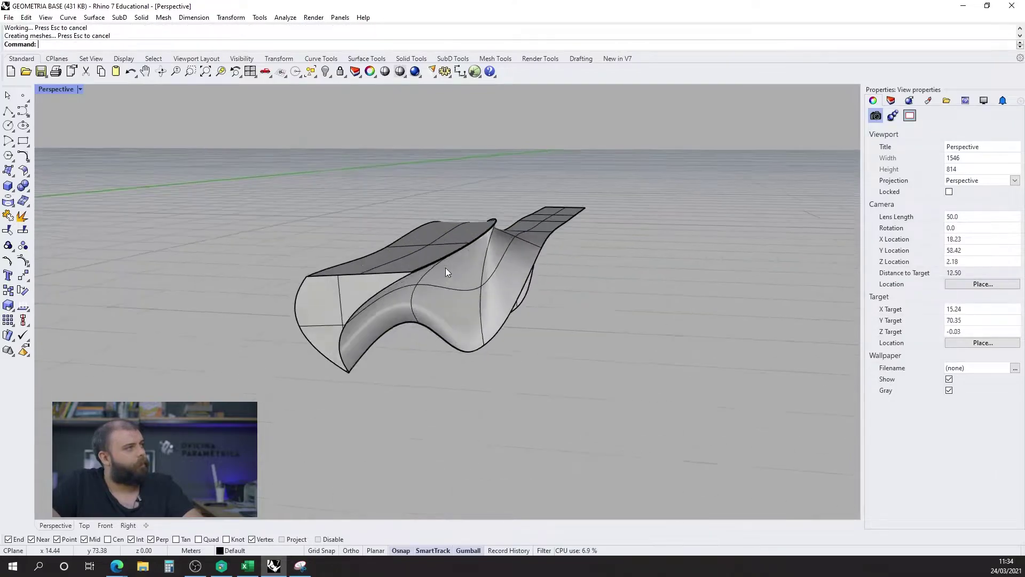
right_click_drag(433, 240, 338, 274)
scroll(279, 321, "up", 10)
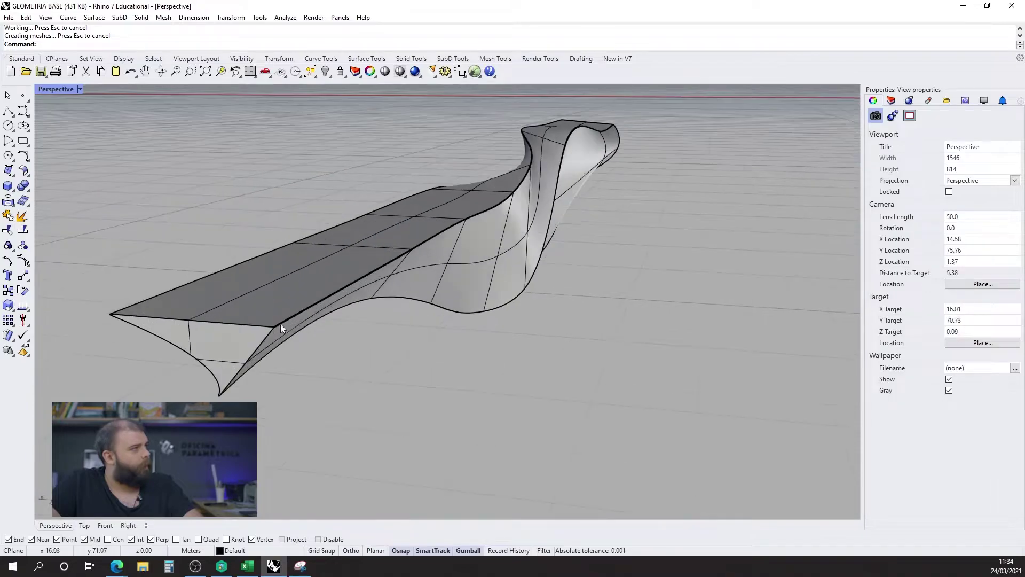
scroll(278, 300, "down", 2)
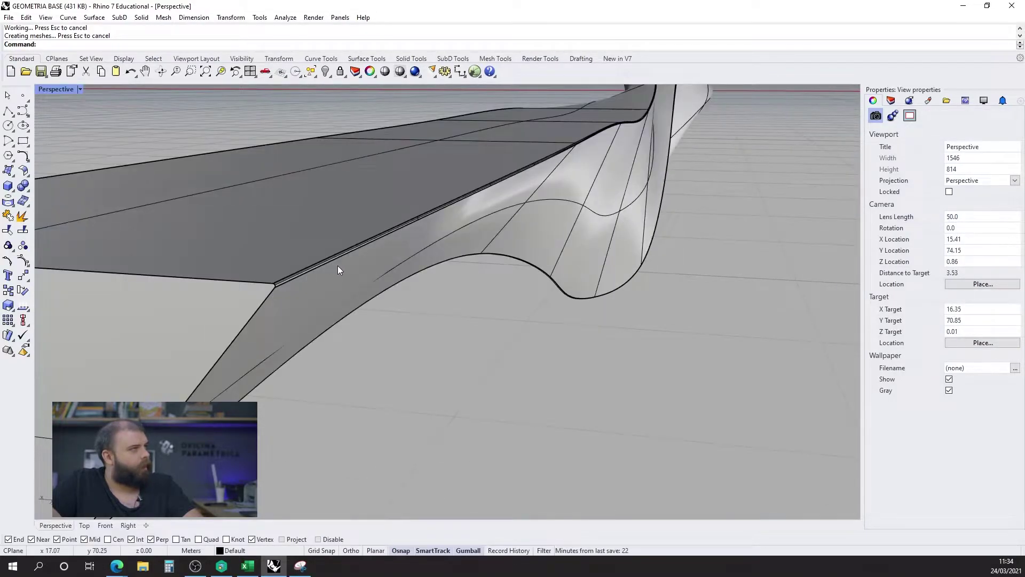
scroll(338, 269, "down", 5)
right_click_drag(338, 272, 505, 182)
scroll(492, 192, "up", 5)
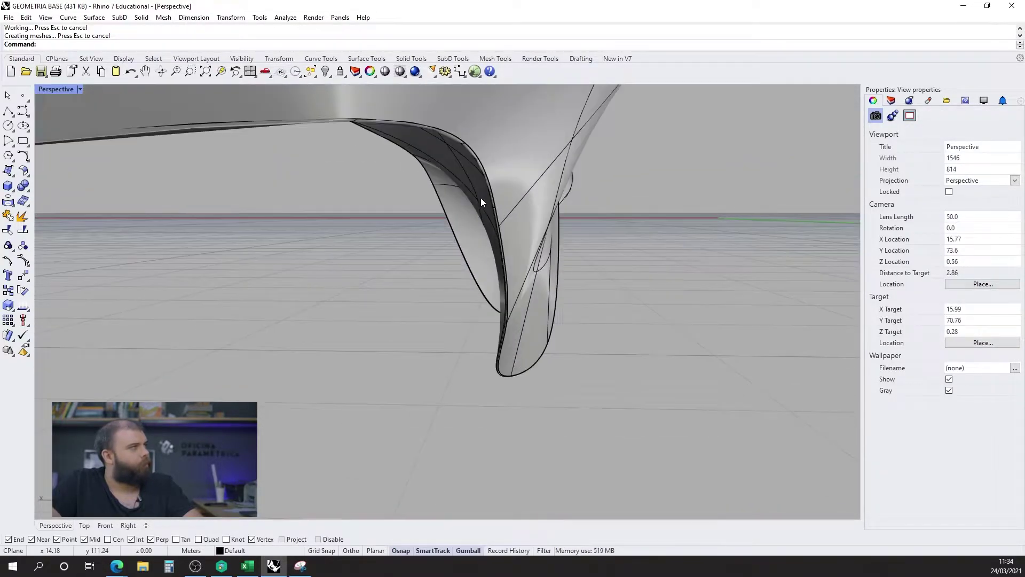
scroll(481, 202, "down", 4)
right_click_drag(396, 202, 668, 253)
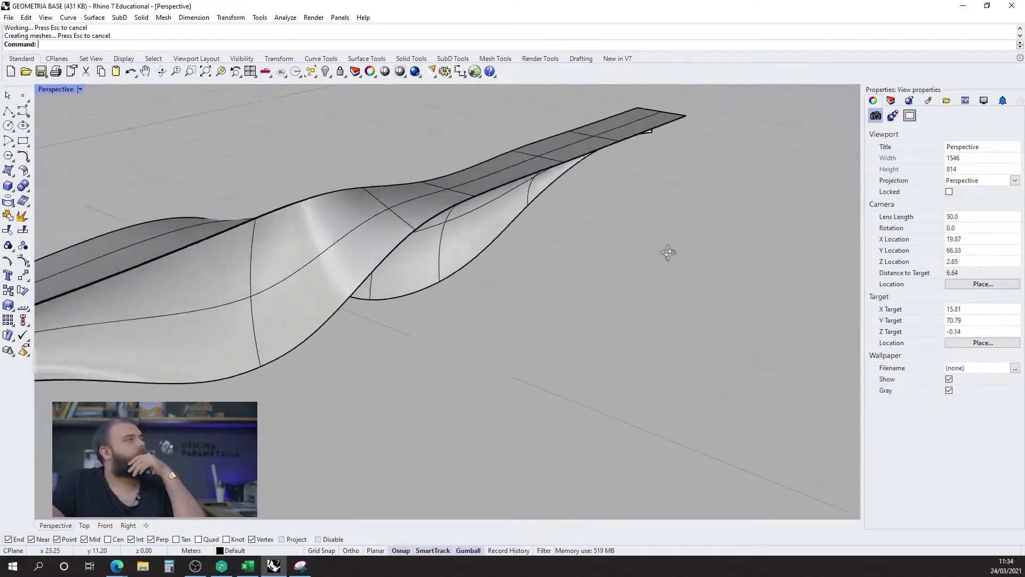
scroll(651, 247, "down", 6)
- Check the filleted body's object type in its properties and review the whole shape from the side
left_click(427, 257)
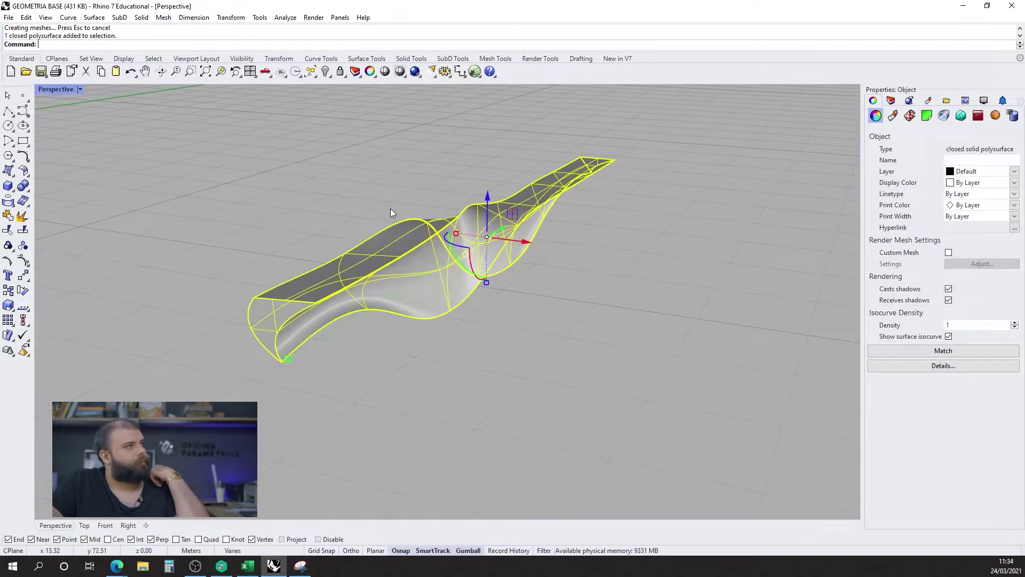
left_click(391, 212)
left_click(452, 302)
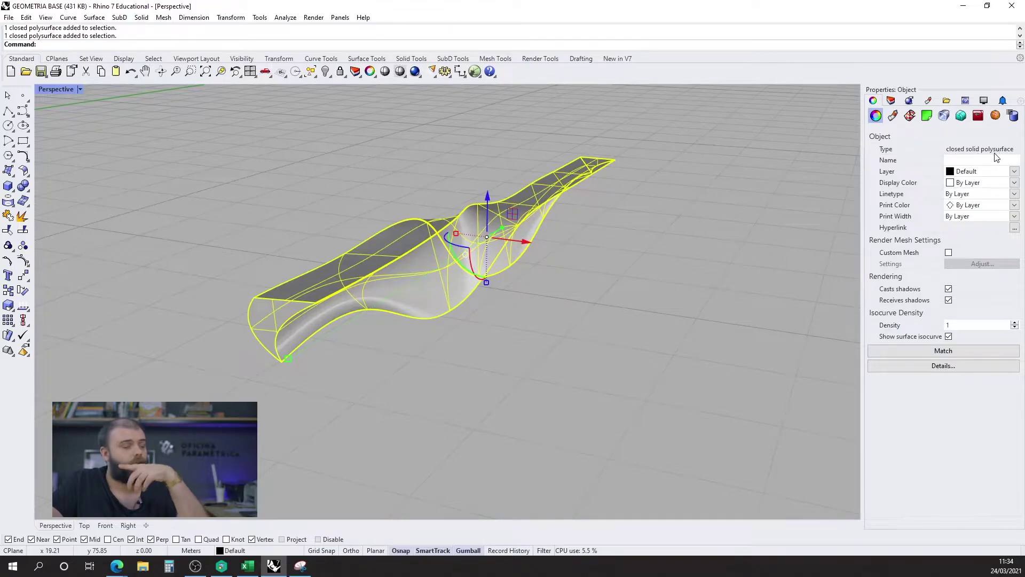
left_click(275, 418)
scroll(369, 298, "up", 3)
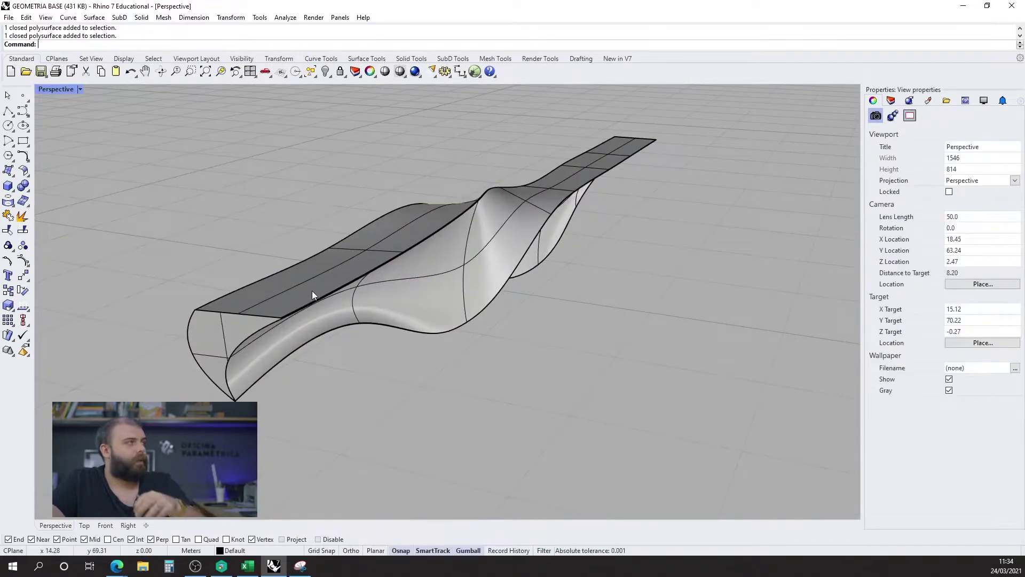
right_click_drag(292, 287, 247, 299)
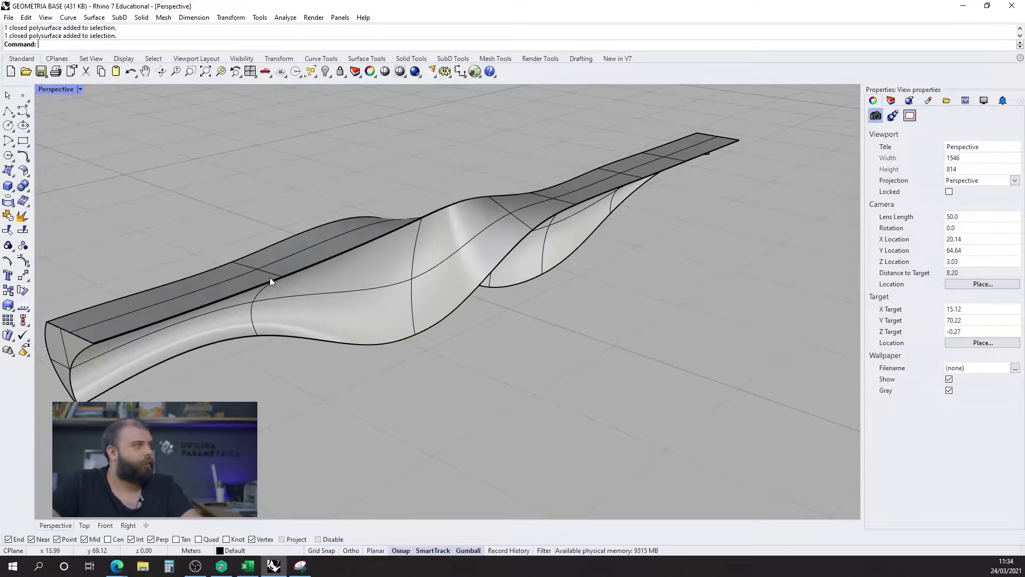
scroll(364, 276, "down", 2)
right_click_drag(364, 276, 272, 274)
scroll(342, 266, "up", 2)
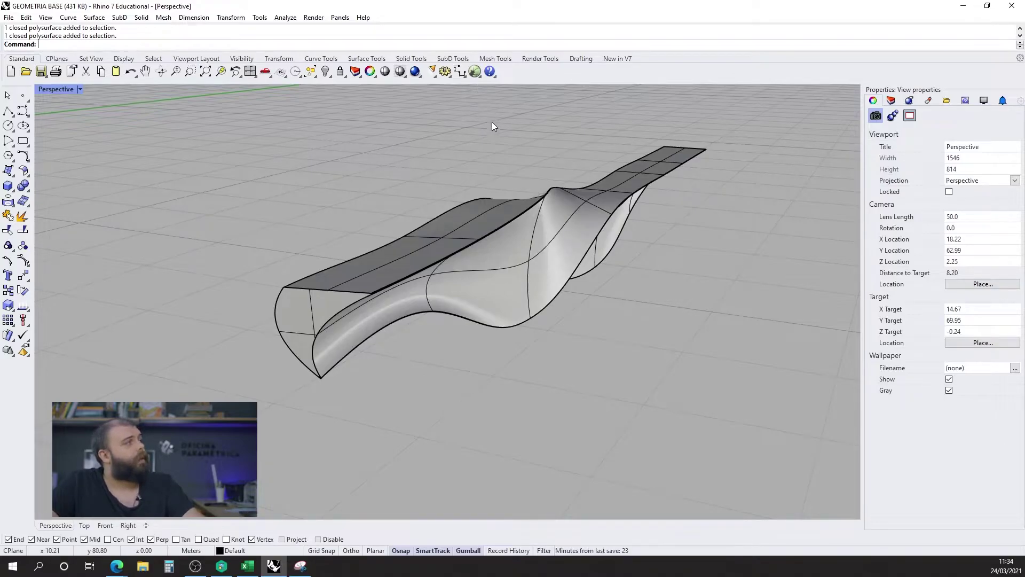
- Open Grasshopper and add a Geometry parameter inside the empty frame on the canvas
left_click(475, 71)
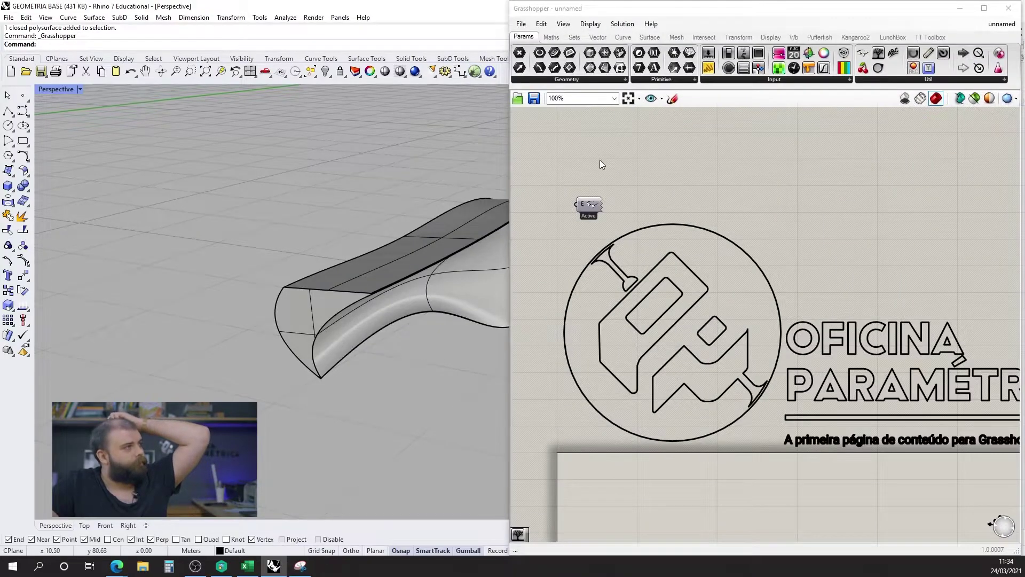
scroll(586, 136, "down", 3)
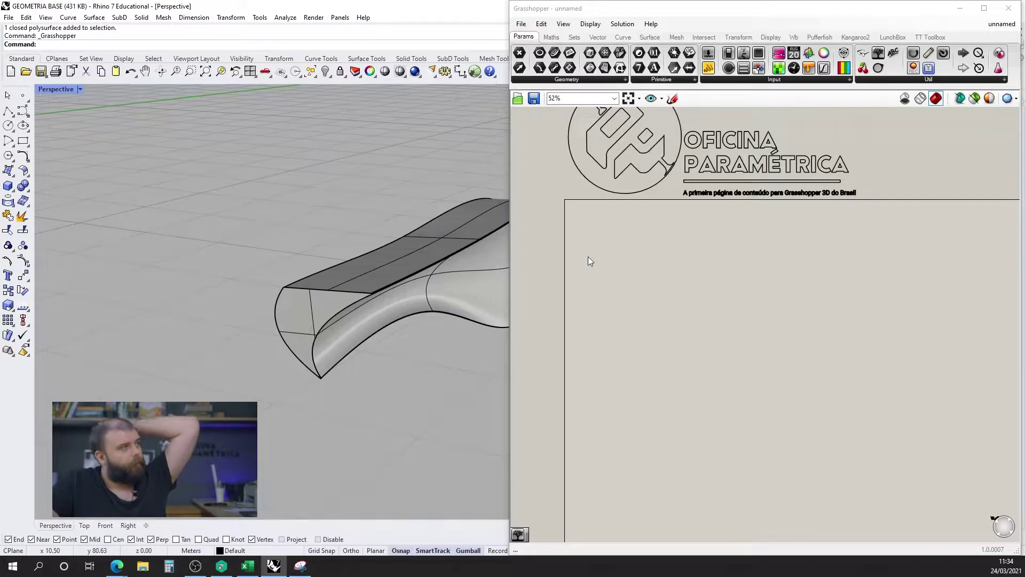
double_click(601, 259)
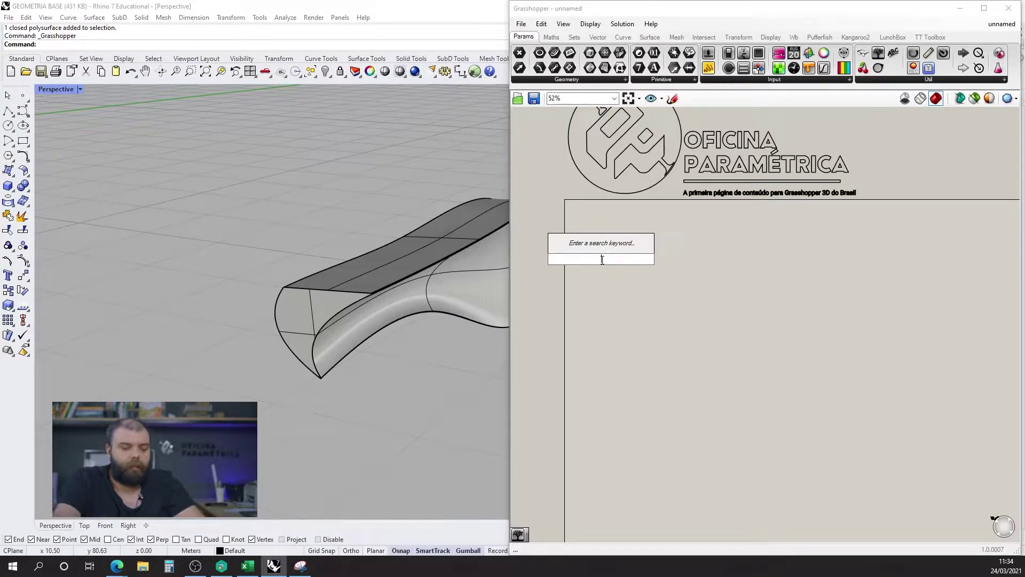
type("geometry")
key("Return")
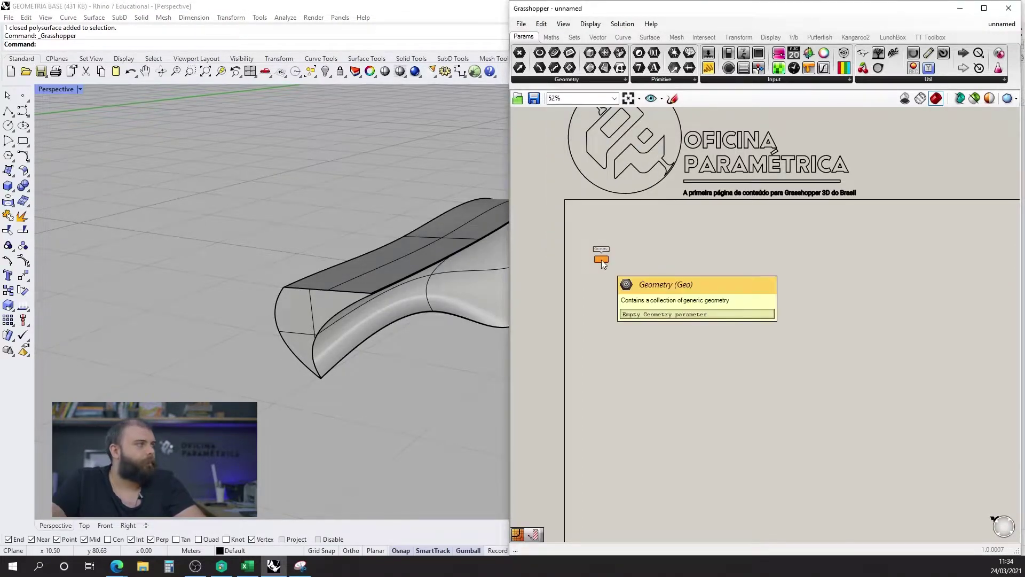
- Reference the wavy solid from Rhino as the single geometry of the Geometry parameter
scroll(602, 260, "up", 3)
right_click(575, 276)
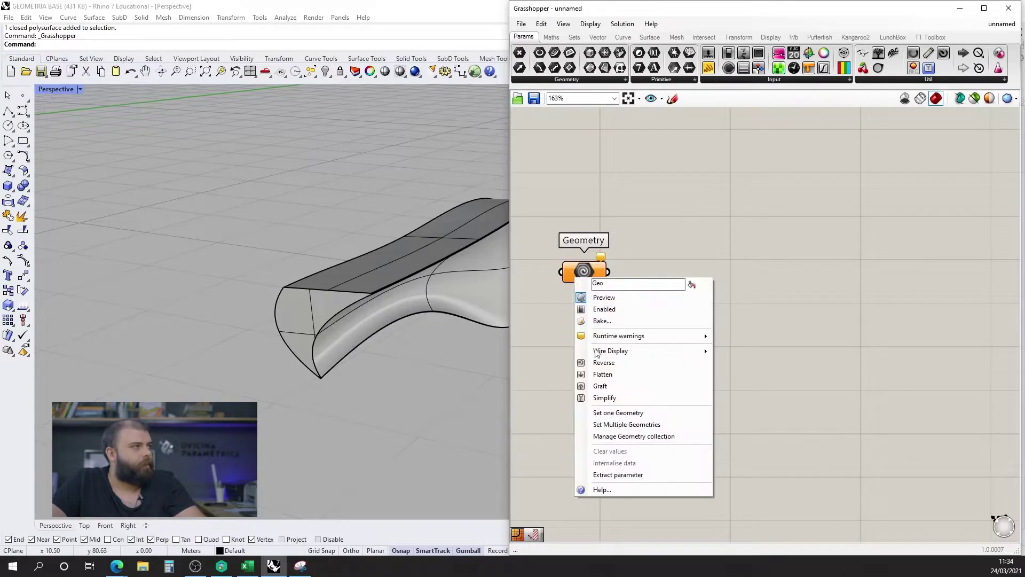
left_click(614, 414)
left_click(519, 316)
right_click_drag(396, 319, 270, 334)
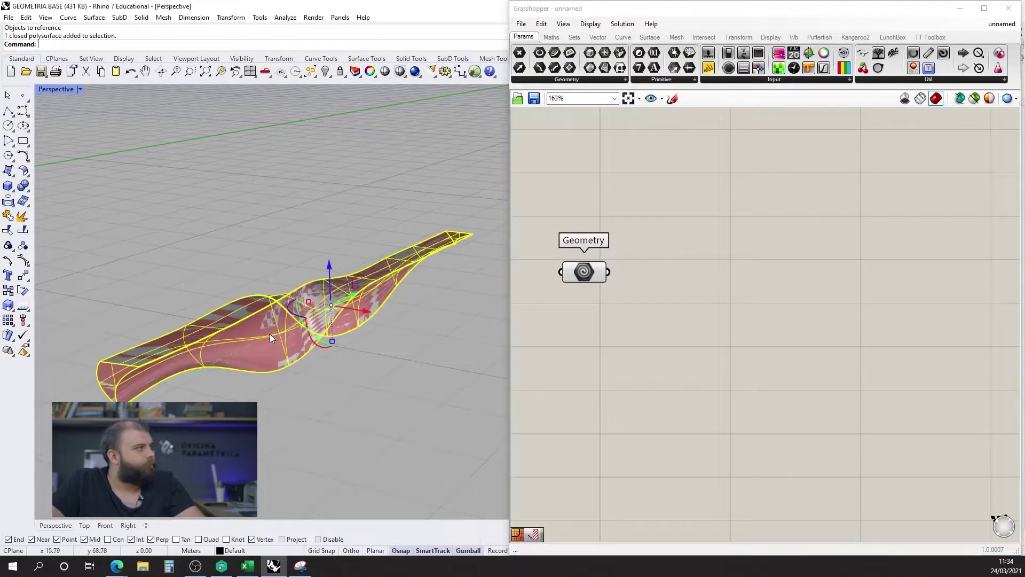
- Hide the original solid in Rhino and move the Geometry parameter lower on the Grasshopper canvas
left_click(325, 71)
right_click_drag(316, 101, 310, 272)
scroll(748, 267, "down", 3)
scroll(694, 273, "up", 2)
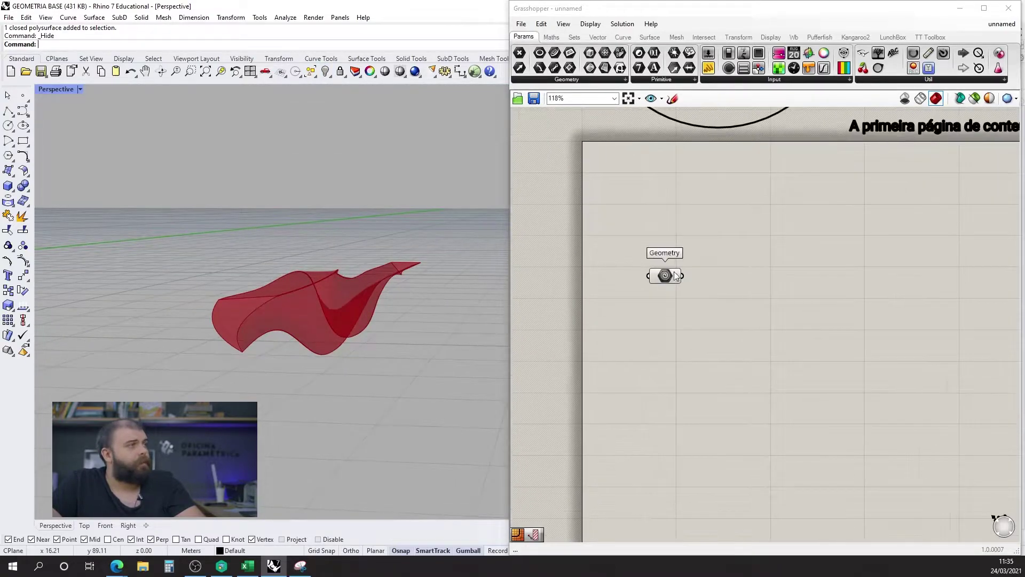
left_click_drag(666, 267, 641, 423)
left_click(716, 394)
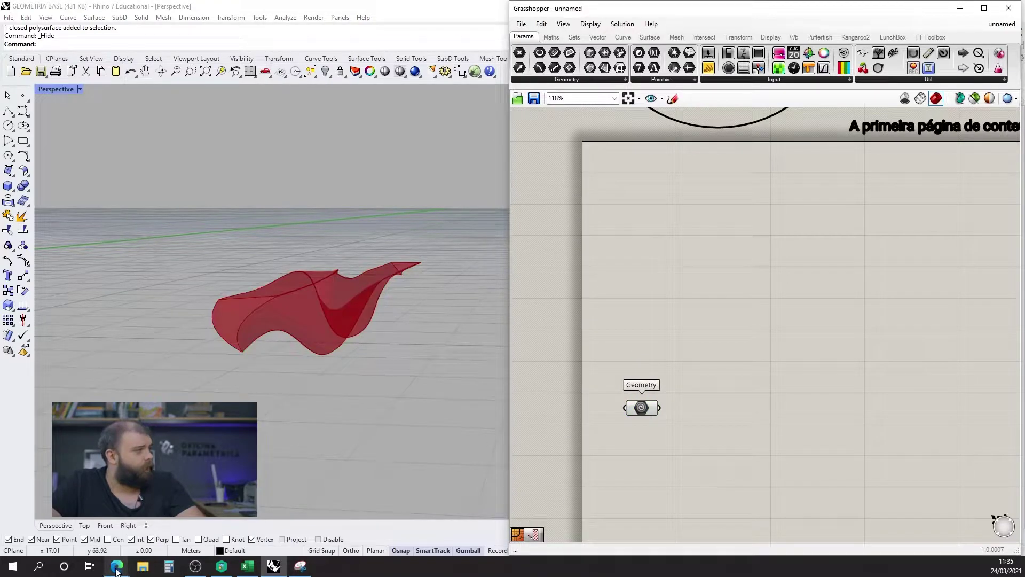
- Switch to the browser to compare the ribbed bench in the No. 9 Rhapsody photo with the model, returning to Rhino
mouse_move(117, 566)
left_click(162, 537)
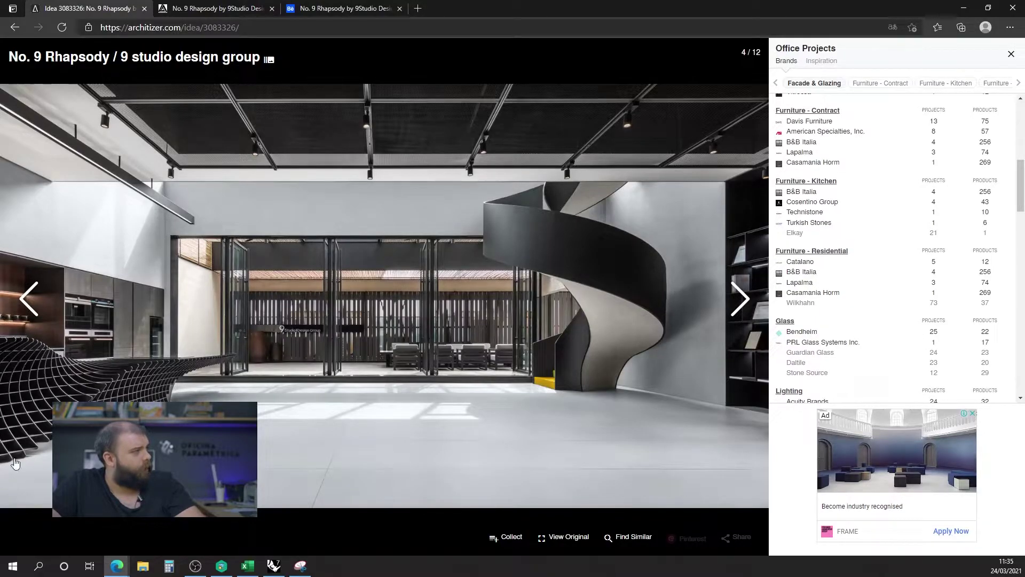
left_click(274, 566)
right_click_drag(269, 441, 277, 464)
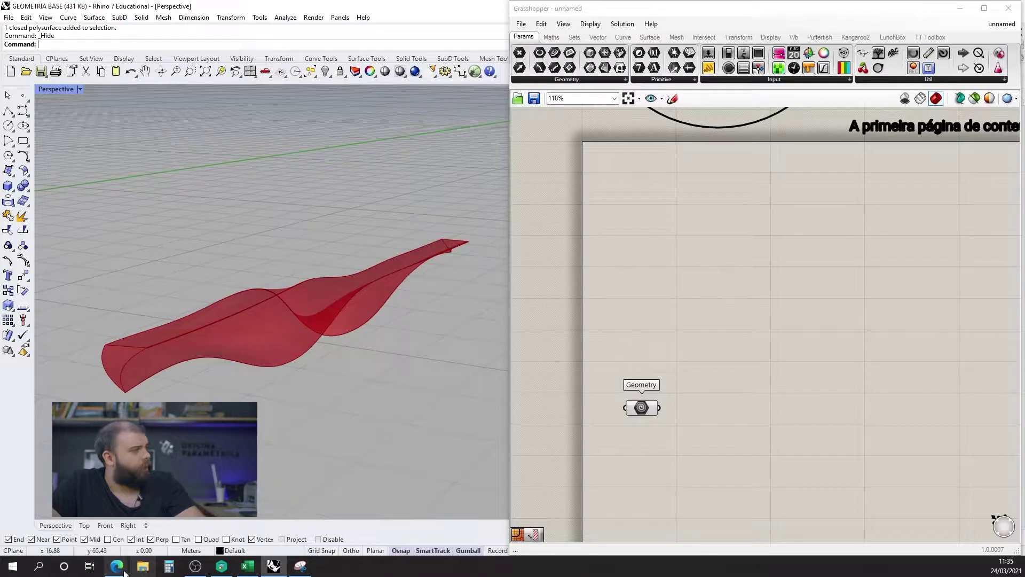
mouse_move(117, 565)
left_click(161, 534)
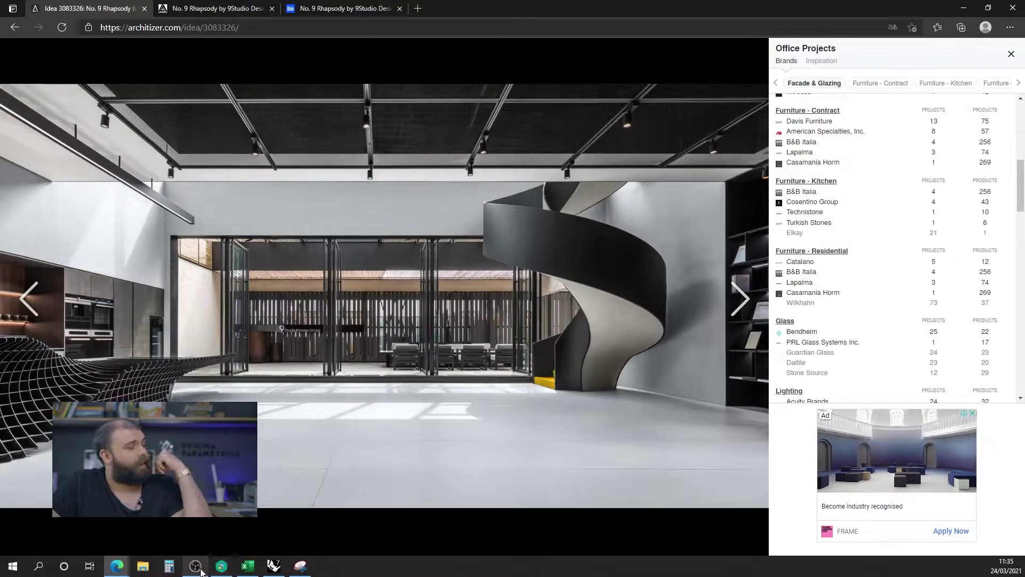
left_click(274, 565)
right_click_drag(328, 299, 336, 283)
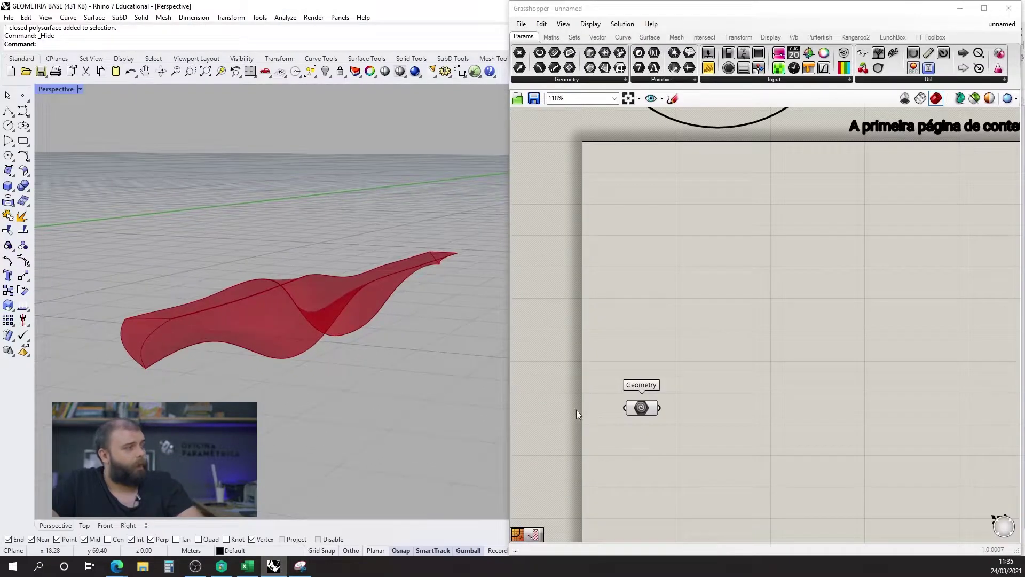
- Add the Contour component for Breps and meshes to the Grasshopper canvas
double_click(754, 426)
type("cot")
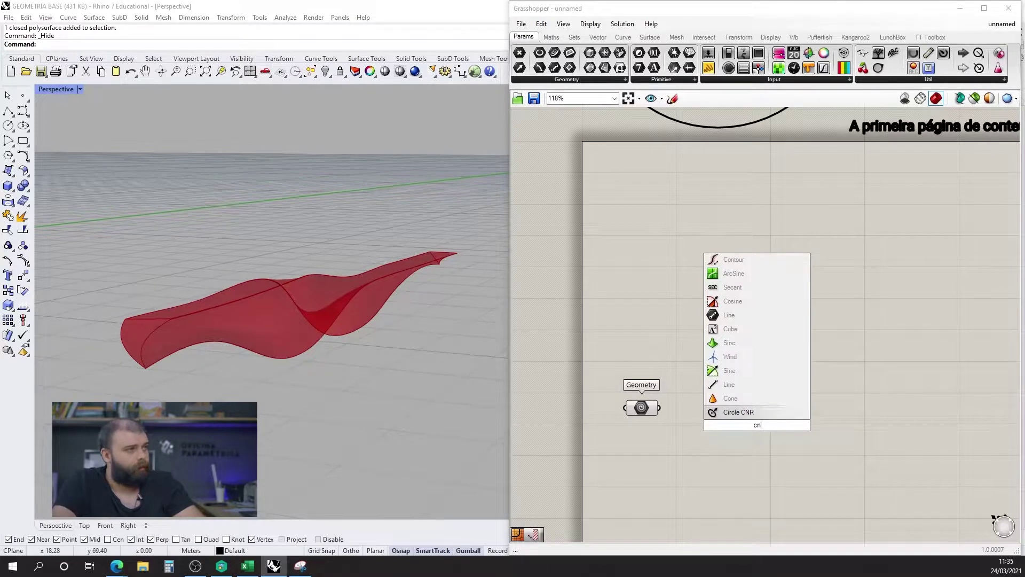
key("BackSpace")
type("nt")
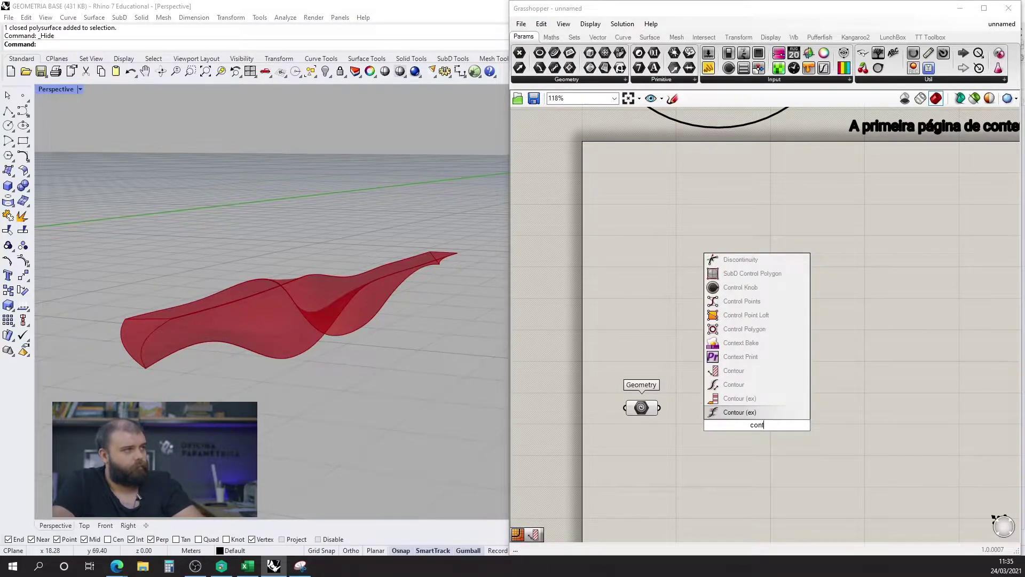
key("Up")
key("Up")
key("Up")
key("Return")
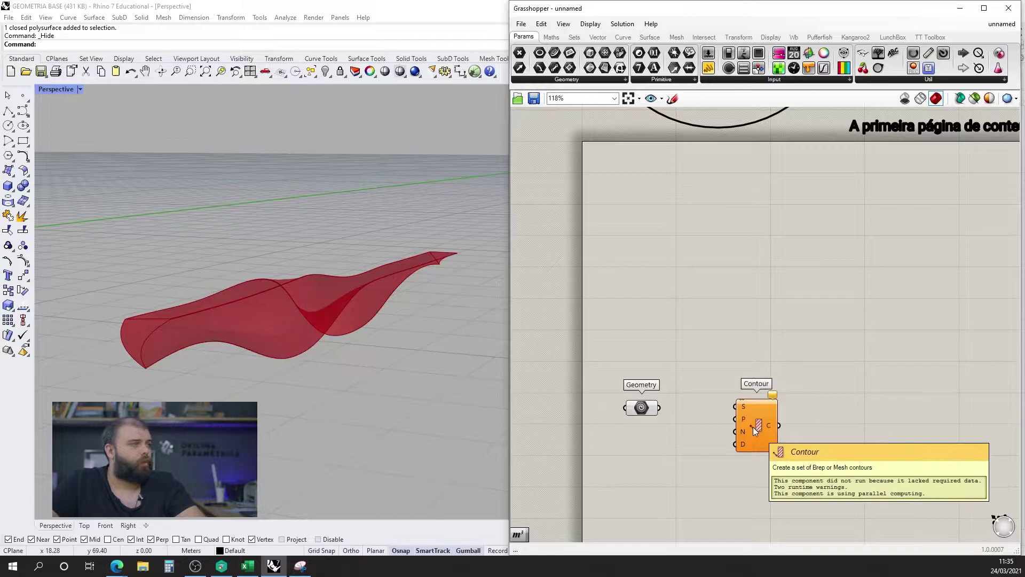
- Move the Contour component farther from the Geometry parameter and connect Geometry to its S input
scroll(725, 389, "down", 3)
scroll(726, 418, "up", 4)
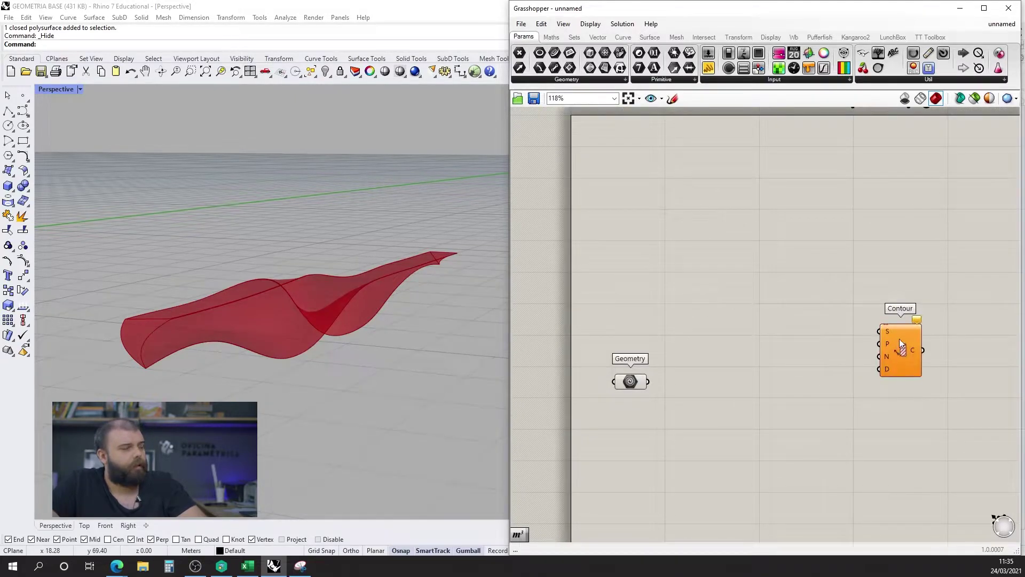
left_click_drag(831, 361, 836, 358)
left_click(759, 363)
left_click(593, 393)
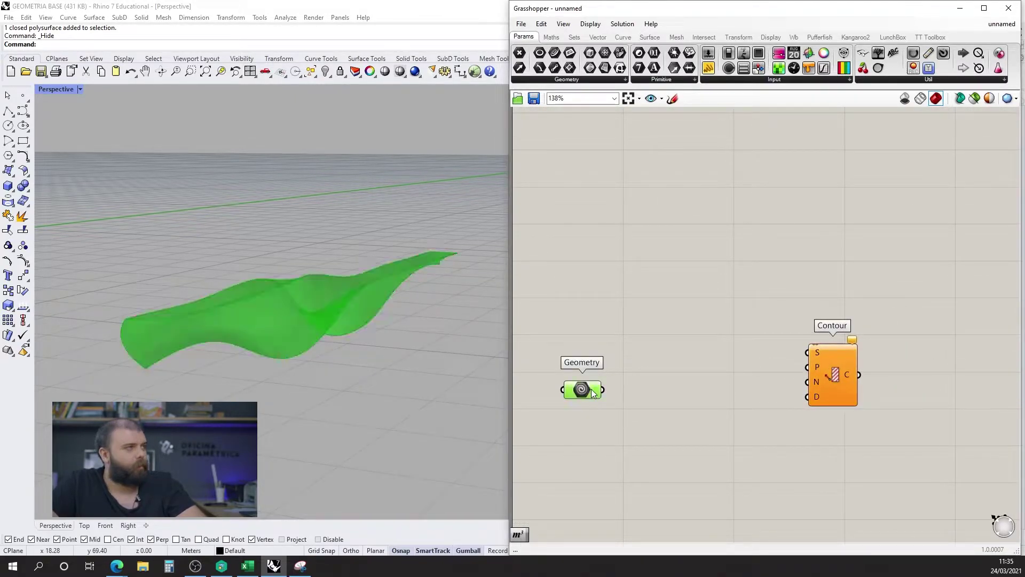
left_click_drag(607, 391, 807, 352)
left_click(772, 330)
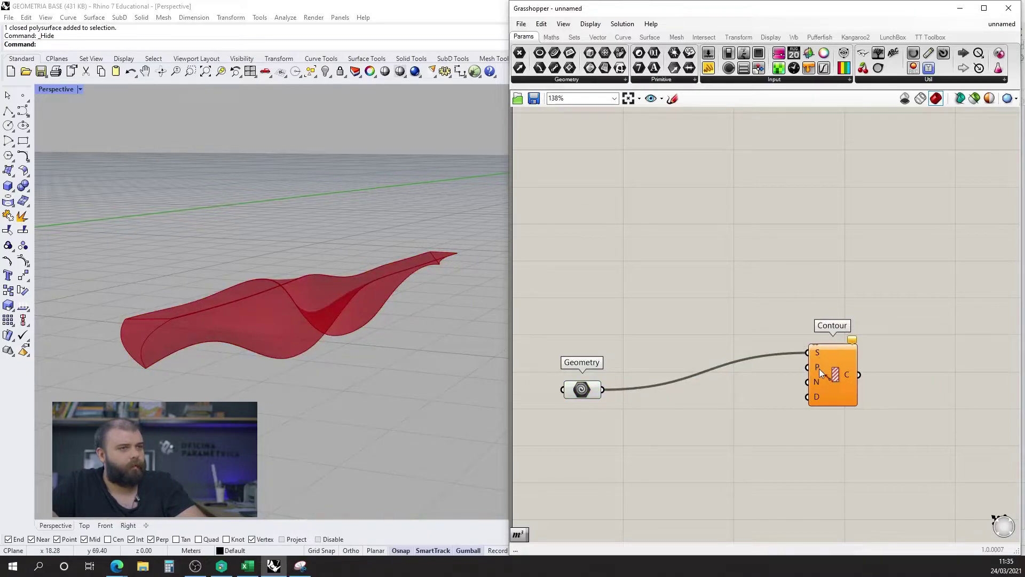
- Add a Volume component above the Geometry parameter and connect Geometry to its G input
double_click(663, 316)
type("volume")
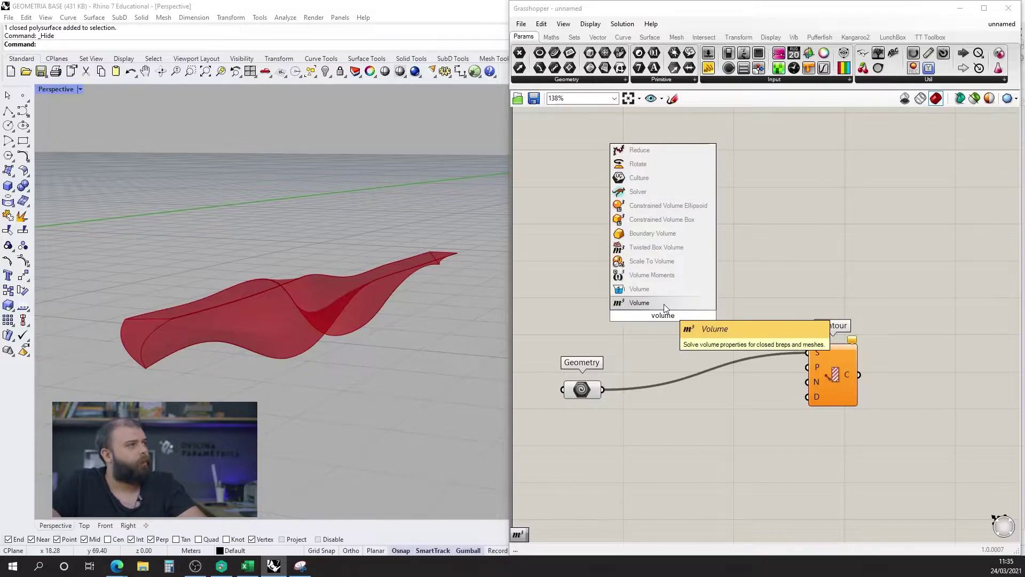
key("Return")
left_click_drag(602, 389, 636, 322)
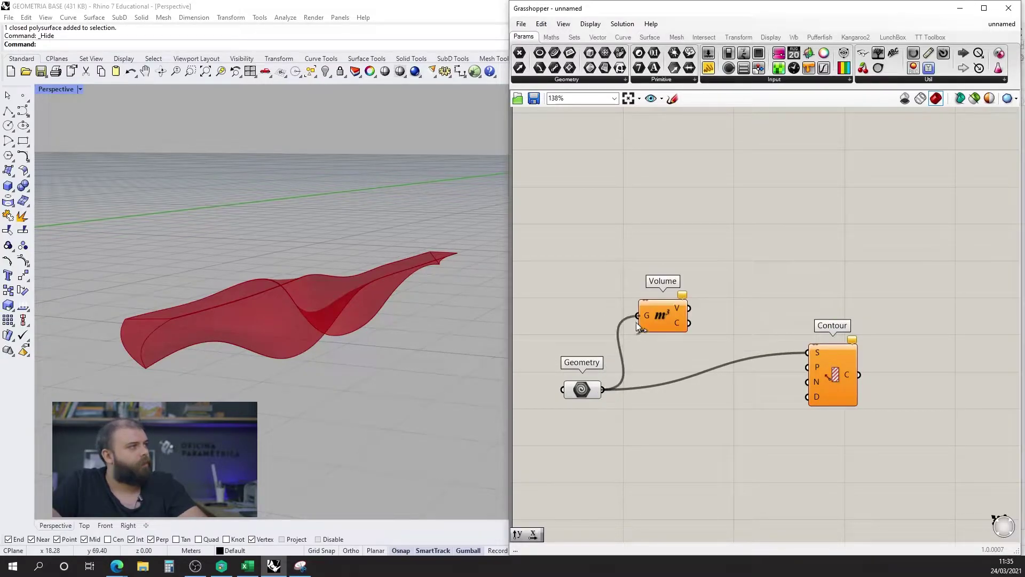
- Connect the Volume component's C output to the P input of the Contour component
left_click(656, 318)
mouse_move(294, 327)
right_mouse_down()
mouse_move(192, 330)
mouse_move(176, 305)
mouse_move(293, 311)
right_mouse_up()
left_click(805, 200)
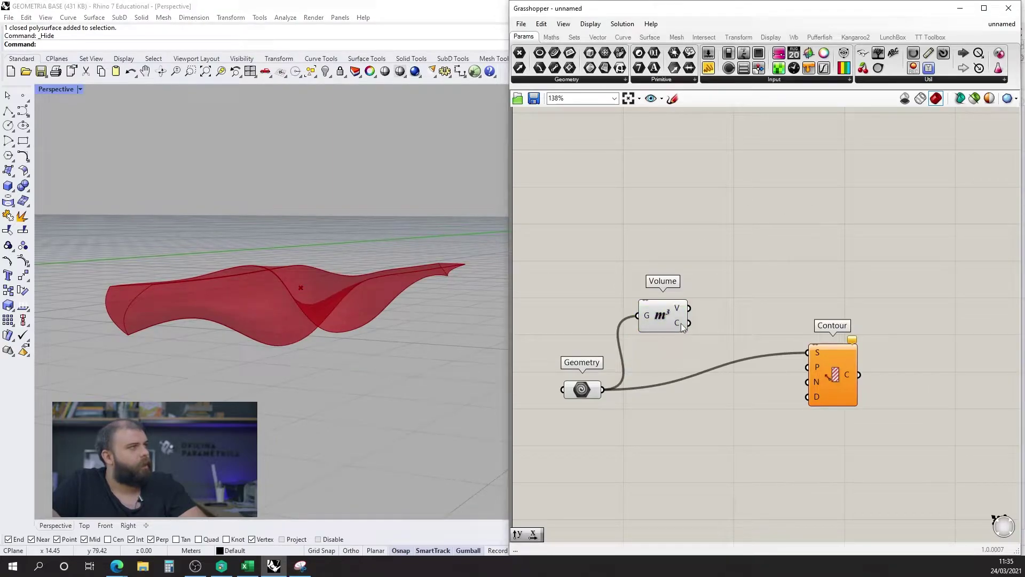
left_click_drag(688, 323, 864, 372)
- Add a Unit Z component below the wires and connect its V output to the Contour component's N input
double_click(732, 437)
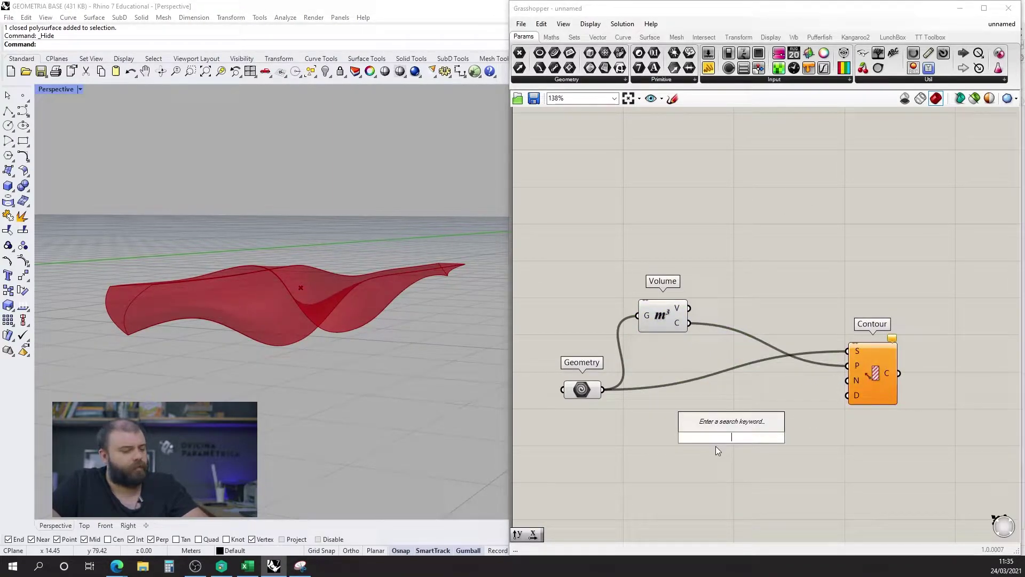
type("unit z")
key("Return")
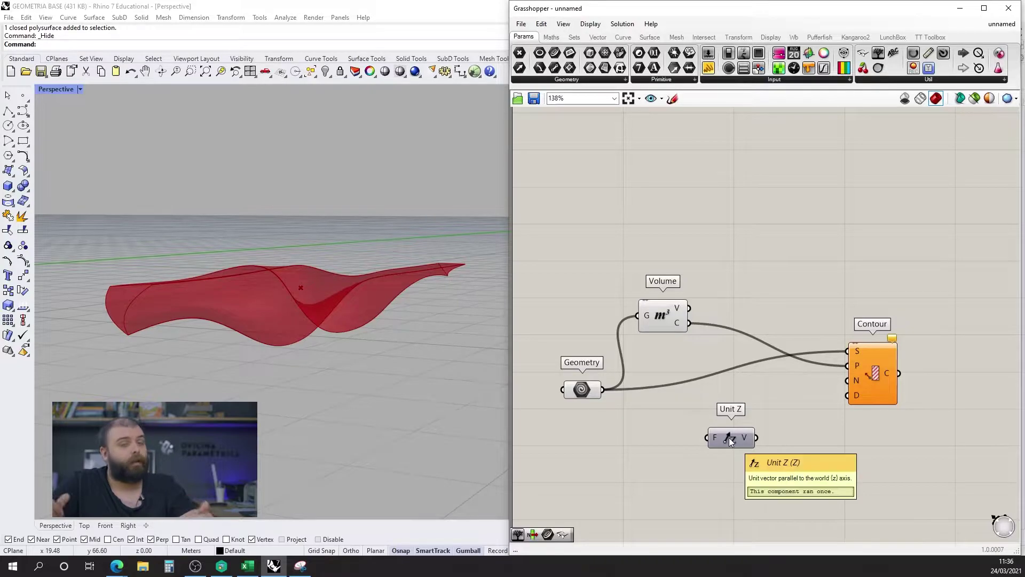
left_click_drag(730, 439, 849, 382)
left_click_drag(755, 406, 764, 393)
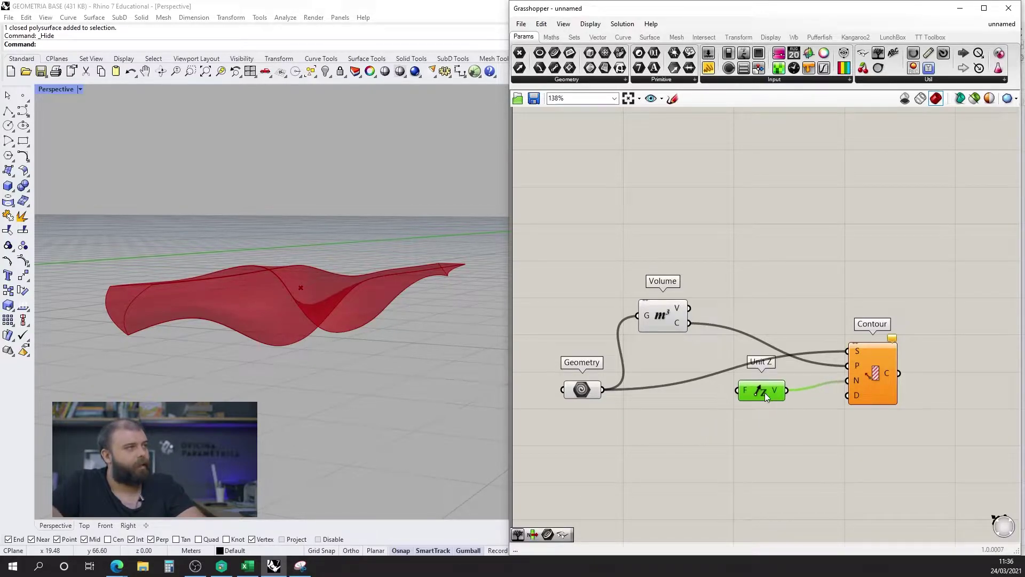
- Add a 0<1.00 number slider, set it to 0.20 and connect it to the Contour component's D input
double_click(740, 454)
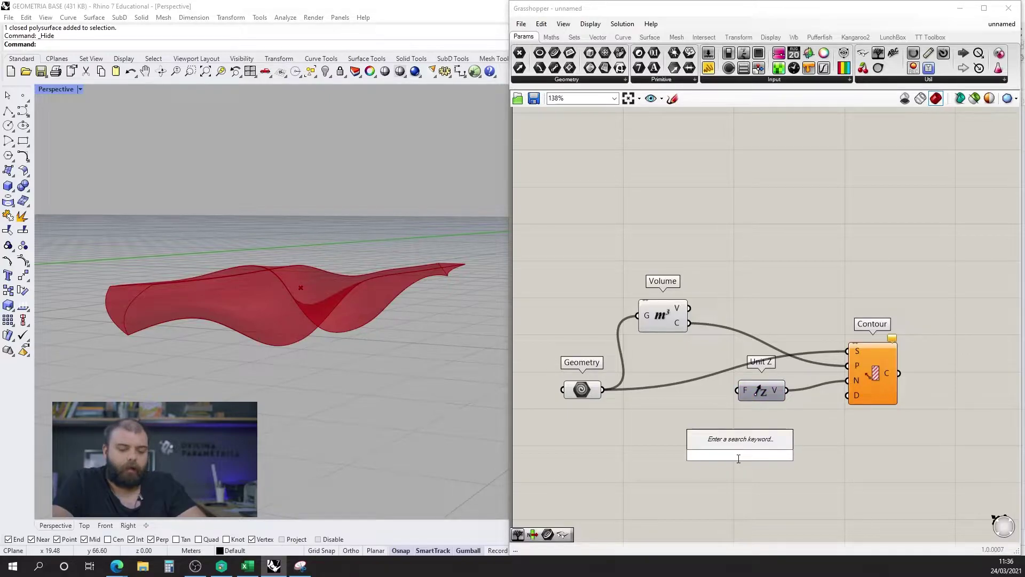
type("0<1.00")
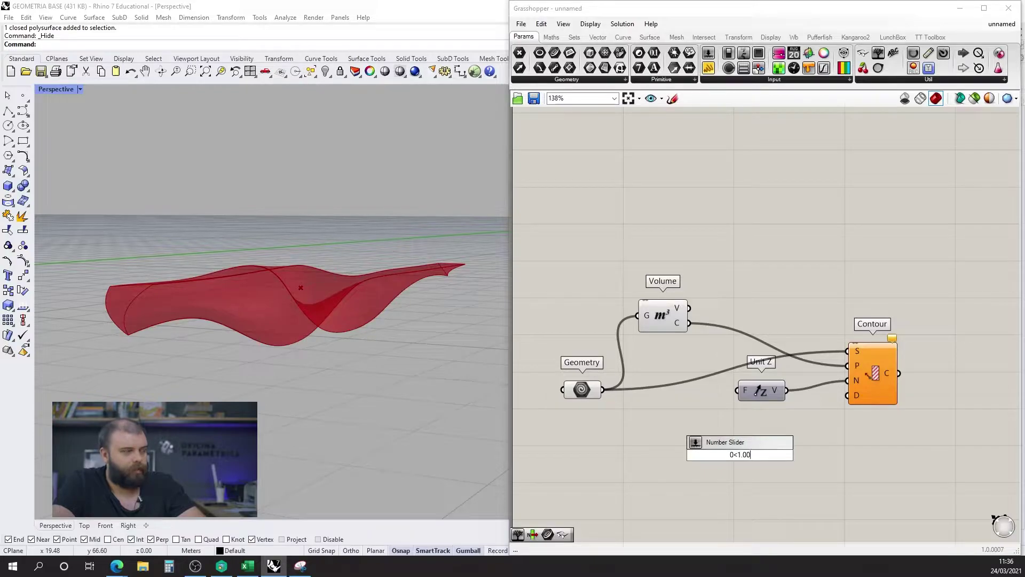
key("Return")
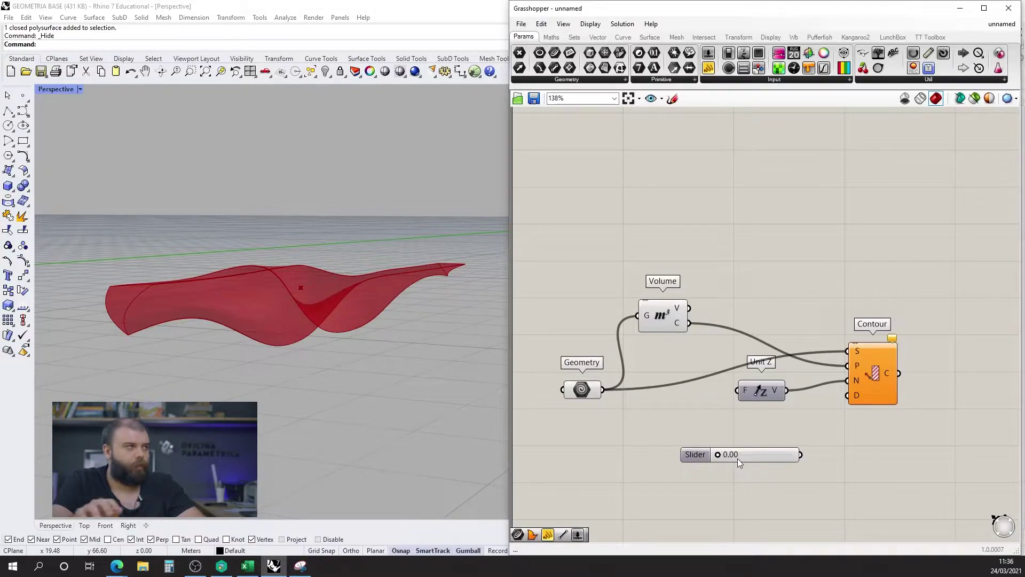
left_click(744, 441)
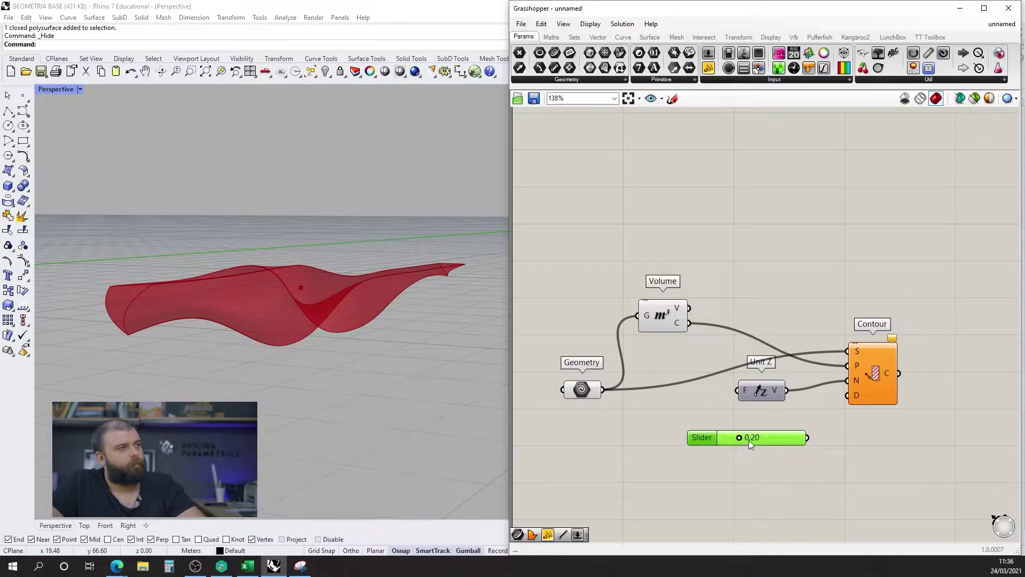
left_click_drag(847, 405, 847, 398)
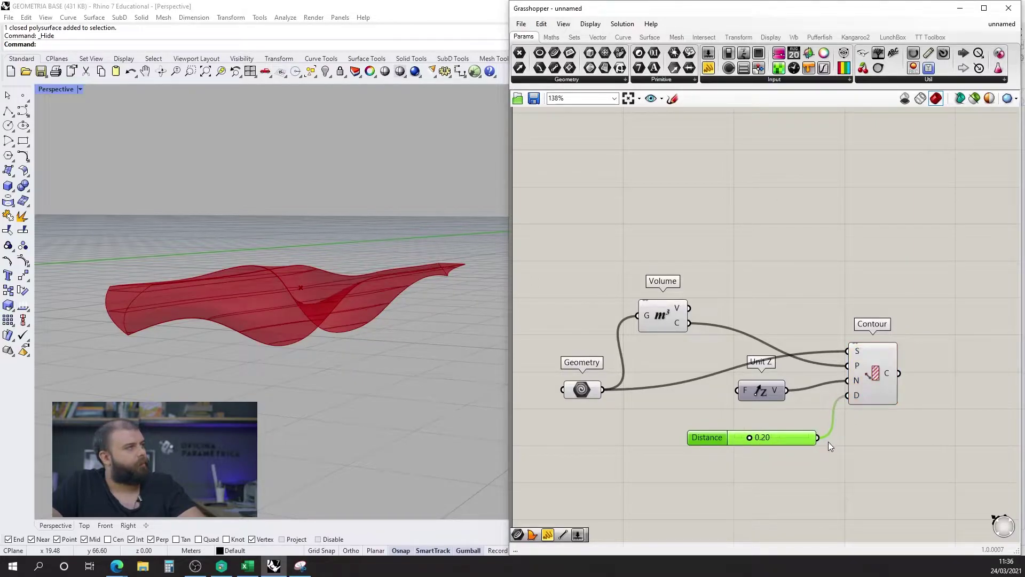
left_click(828, 441)
- Highlight the contour curves and set the Distance slider to 0.06
mouse_move(196, 302)
right_mouse_down()
mouse_move(168, 306)
mouse_move(213, 295)
mouse_move(187, 305)
right_mouse_up()
left_click(874, 378)
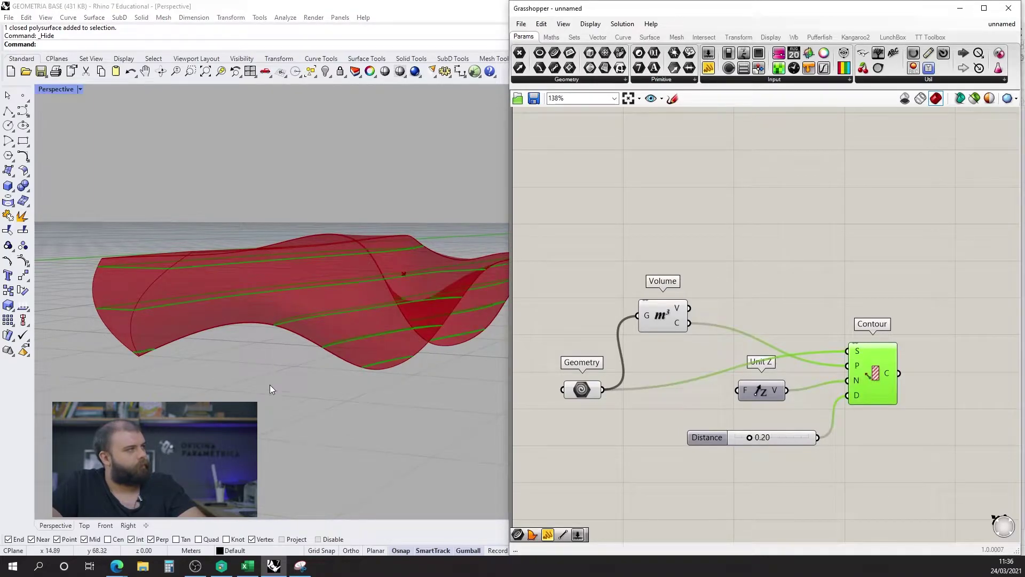
scroll(755, 434, "up", 5)
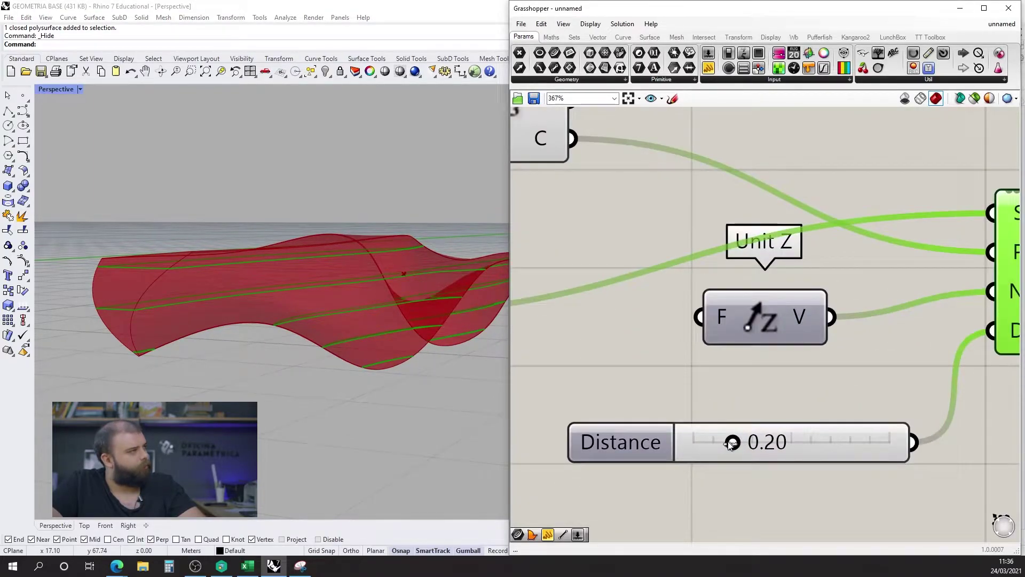
left_click_drag(733, 443, 708, 446)
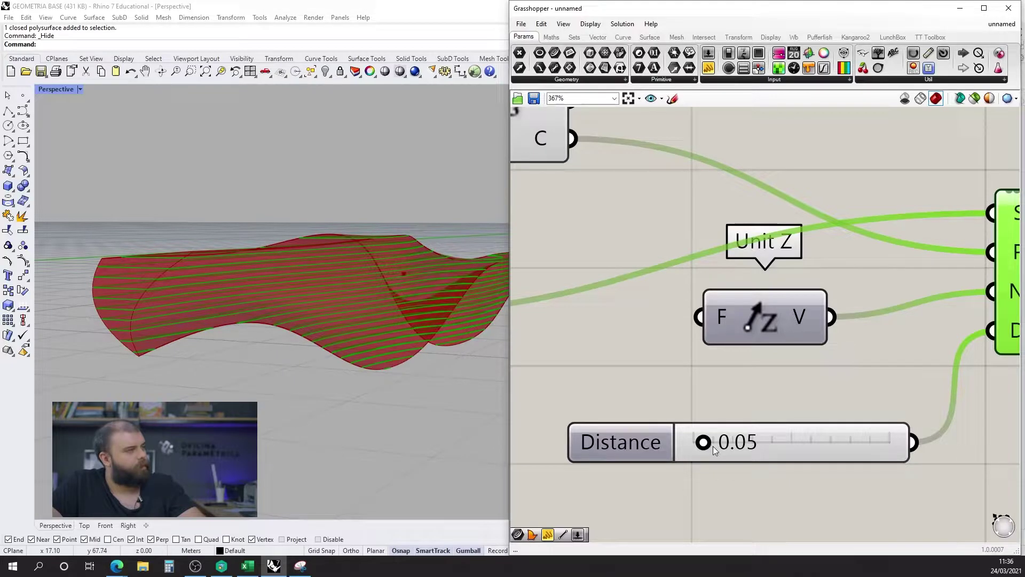
double_click(722, 432)
type(".")
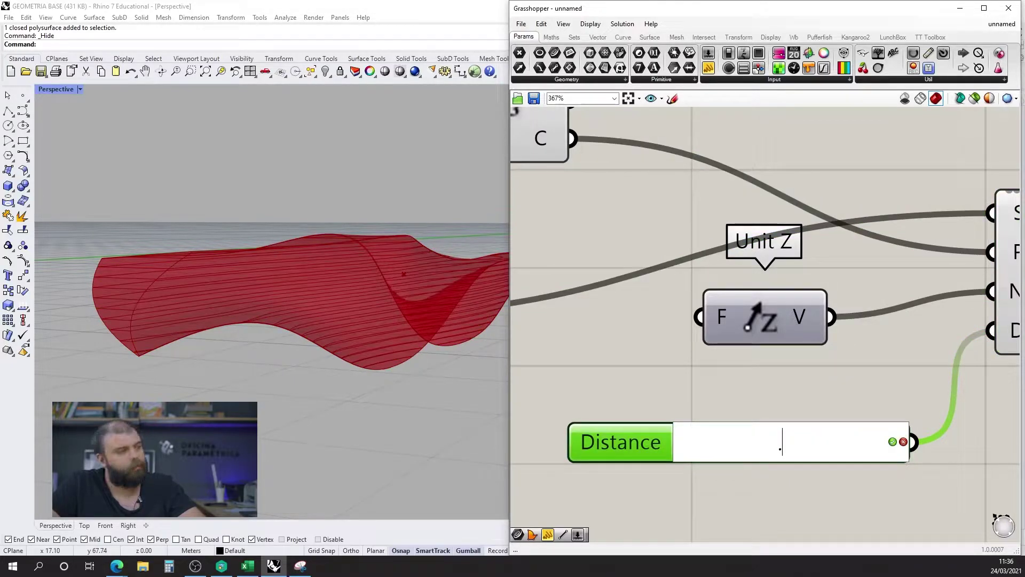
type("06")
key("Return")
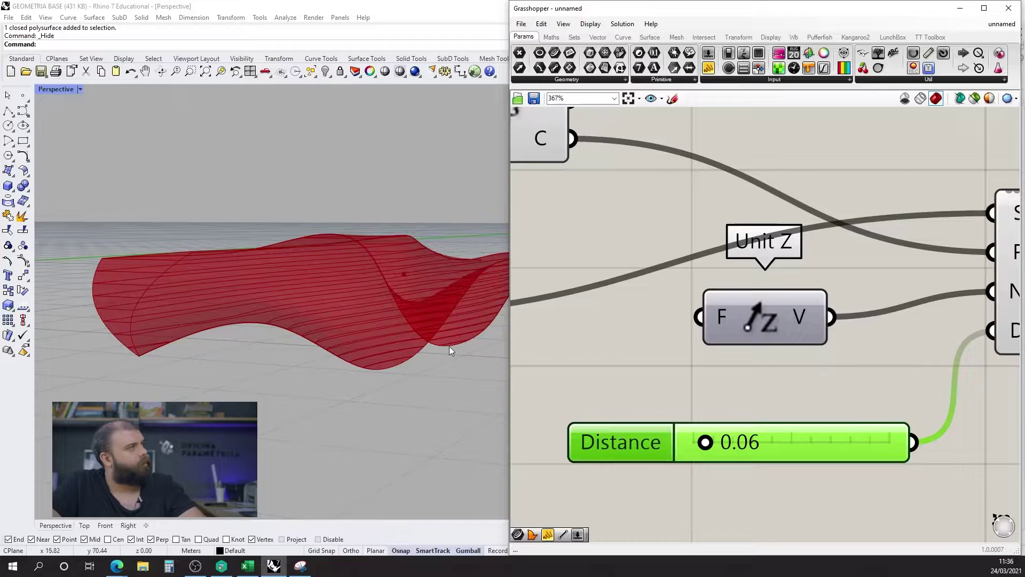
- Examine the spacing of the highlighted horizontal contours along the bench from several angles
right_click_drag(451, 347, 297, 348)
scroll(602, 306, "down", 3)
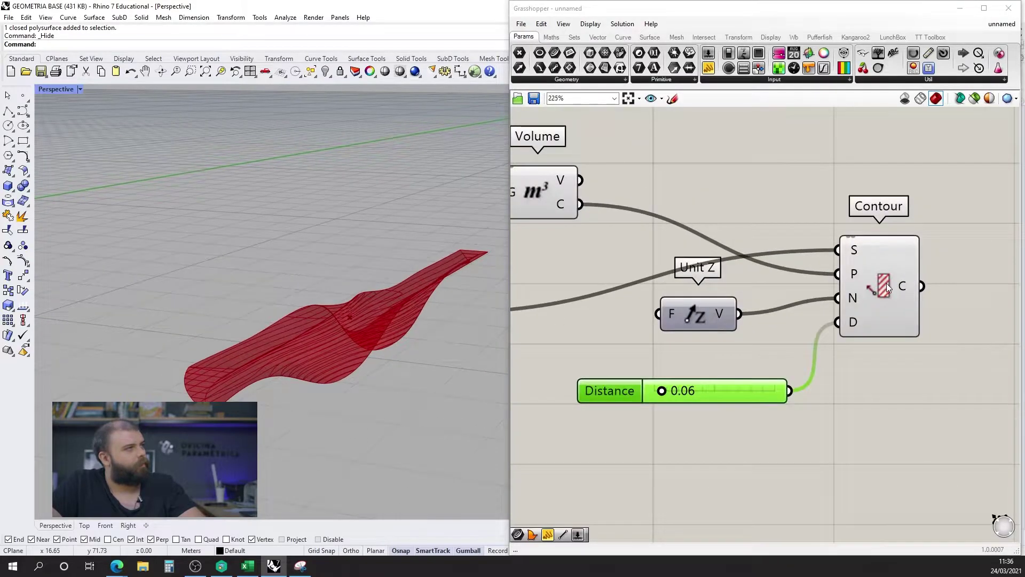
left_click(886, 283)
right_click_drag(416, 369, 254, 364)
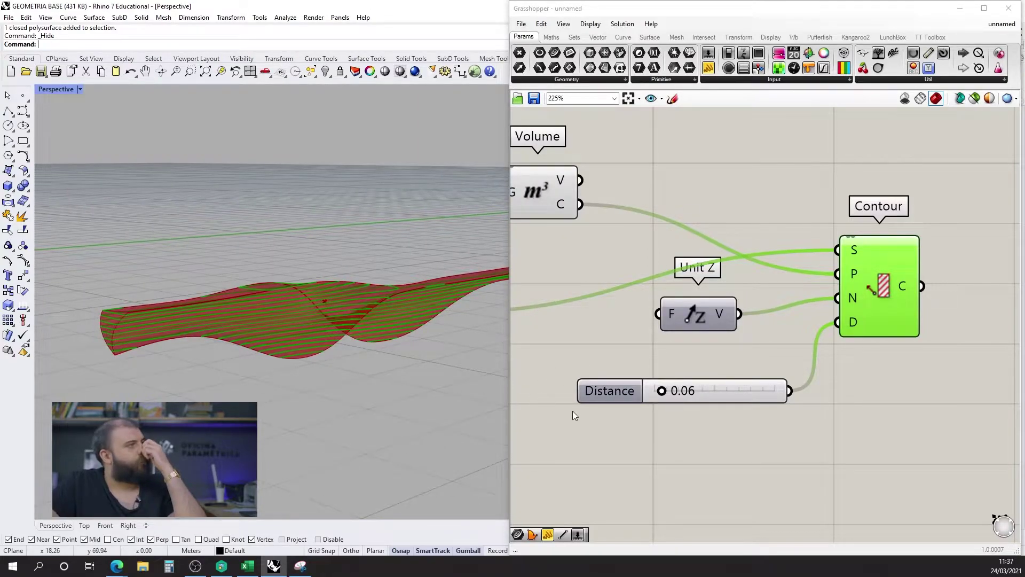
scroll(635, 390, "up", 3)
scroll(638, 316, "down", 5)
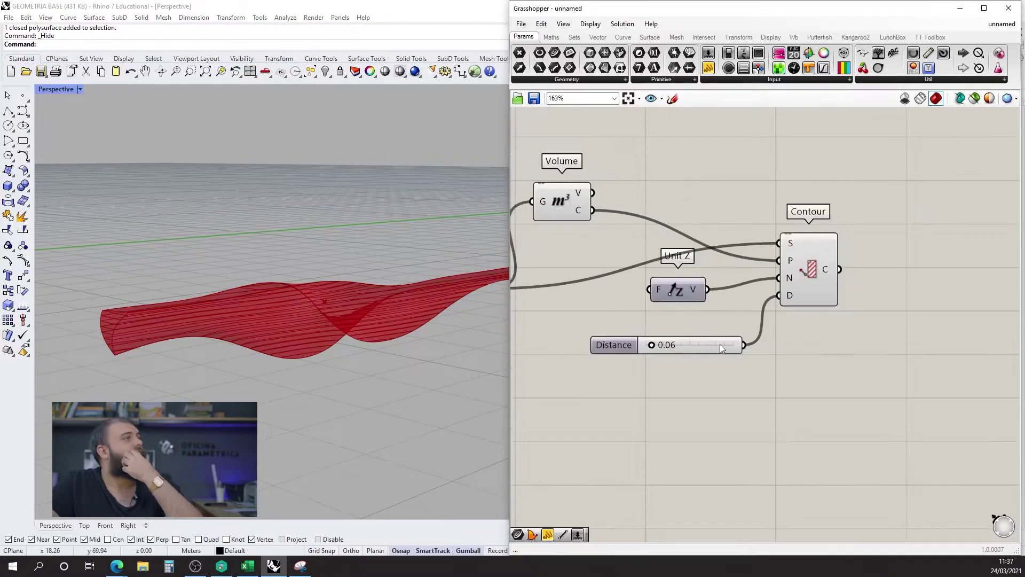
left_click(813, 277)
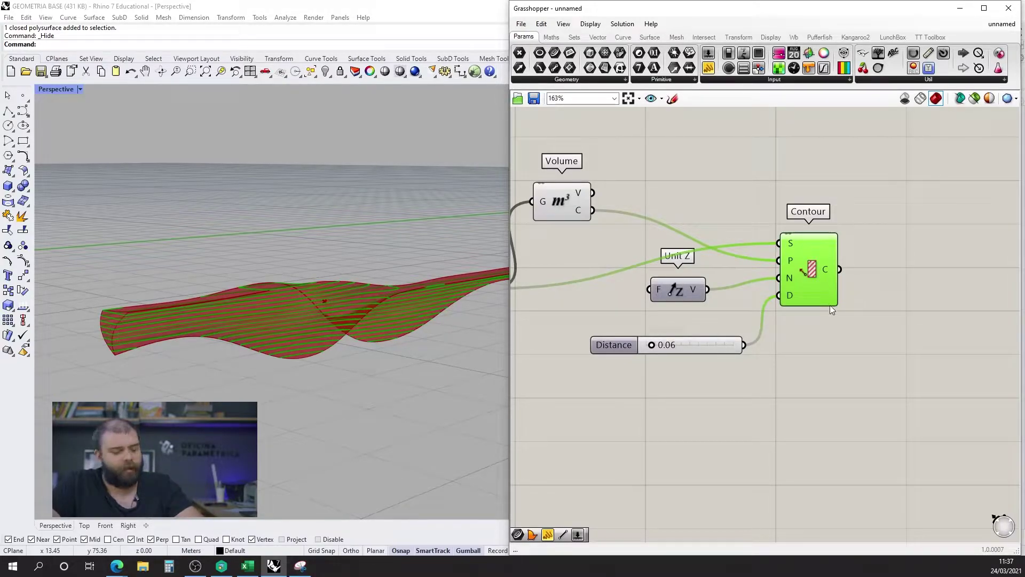
left_click(848, 369)
- Duplicate the Contour component with its input connections, place the copy below the original, and move Unit Z farther from the Contour components
left_click(806, 297)
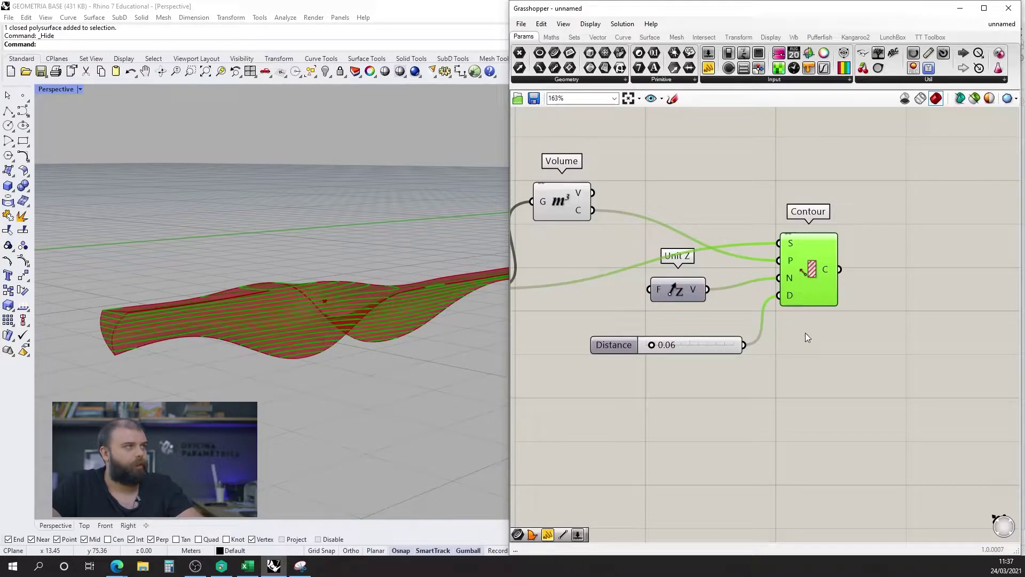
key("ctrl+shift+v")
left_click_drag(803, 403, 803, 459)
left_click_drag(685, 283, 633, 298)
- Add a Unit Y component and connect its V output to the lower Contour's N input, replacing the Unit Z connection
double_click(610, 488)
type("y")
left_click(616, 479)
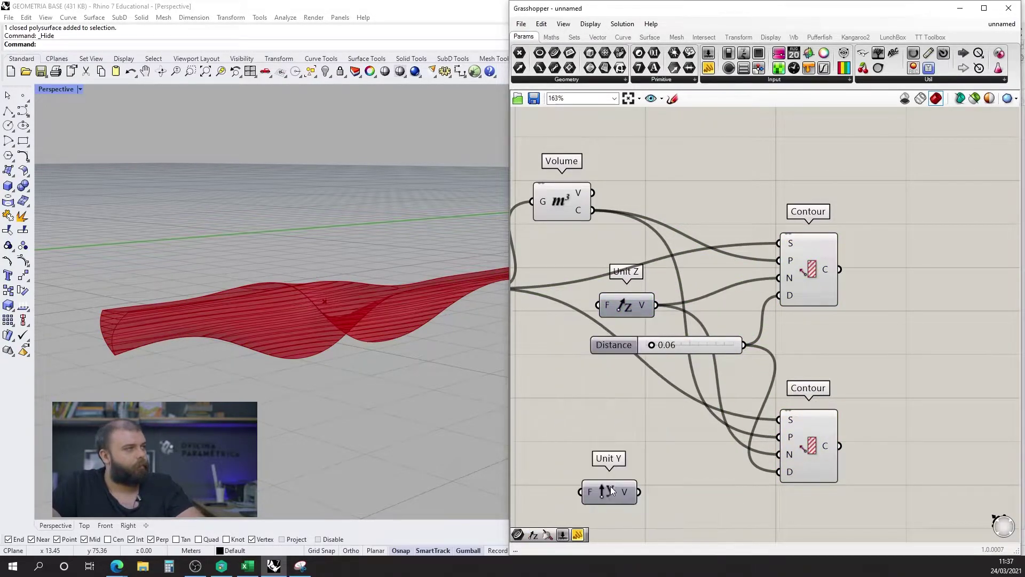
left_click_drag(610, 486, 651, 459)
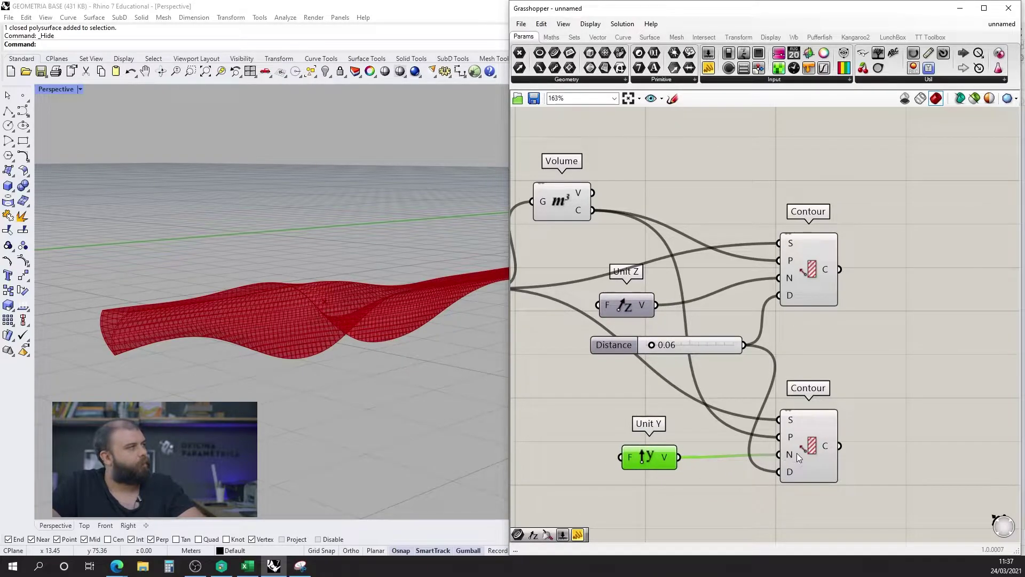
left_click_drag(797, 455, 789, 449)
- Move the Distance slider into the gap between the Unit Z and Unit Y components
right_click_drag(374, 352, 222, 375)
scroll(229, 341, "up", 3)
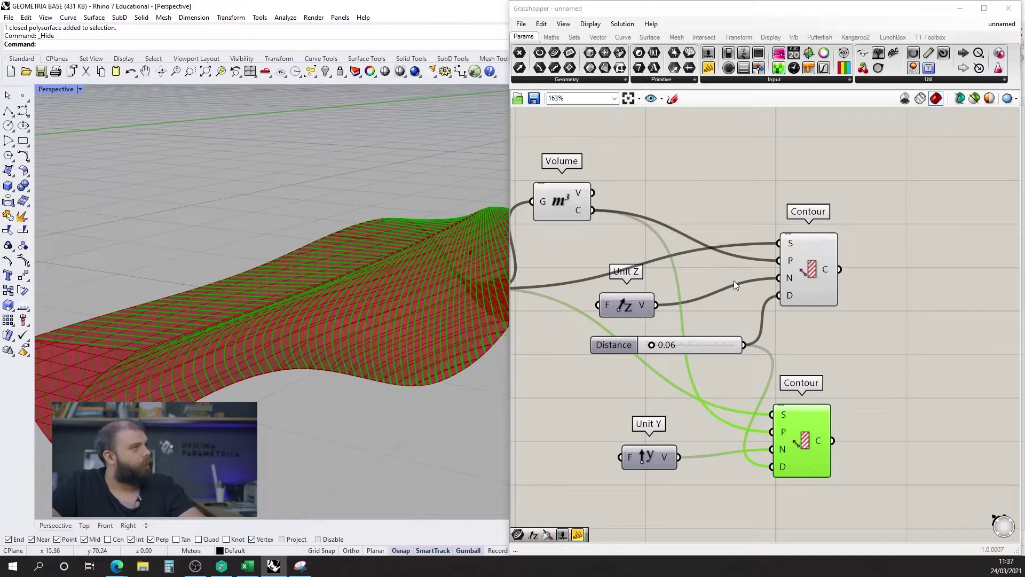
left_click_drag(719, 351, 652, 381)
left_click(644, 400)
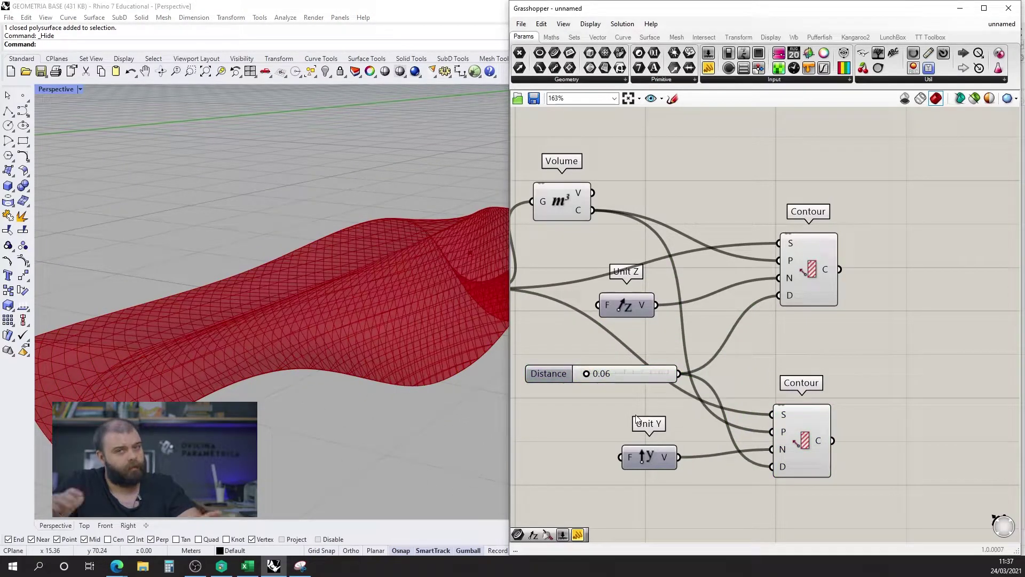
- Turn off the preview of every component except the two Contours
left_click(798, 460)
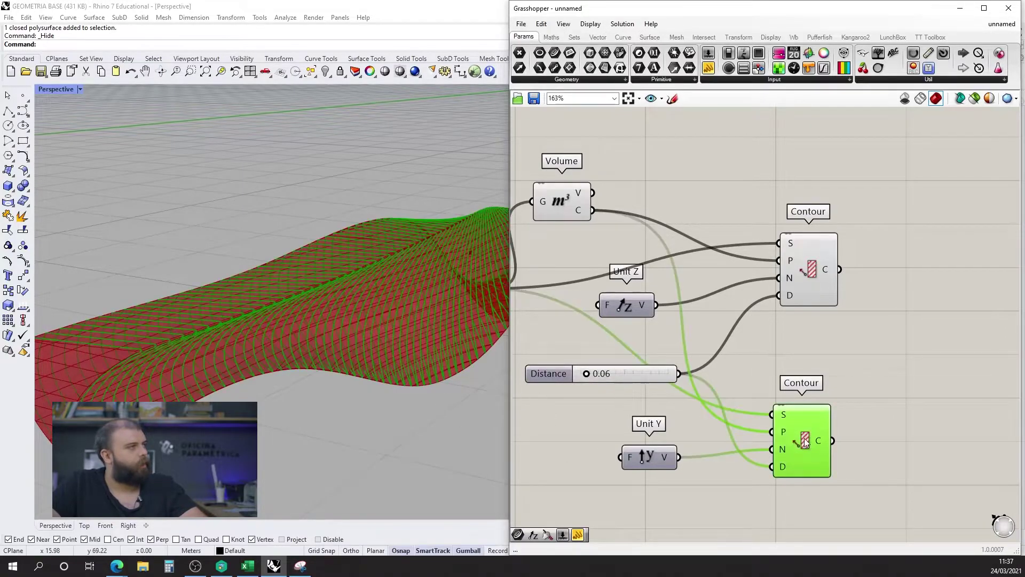
right_click_drag(331, 353, 304, 352)
scroll(942, 319, "down", 5)
left_click_drag(805, 469, 679, 201)
middle_click(705, 255)
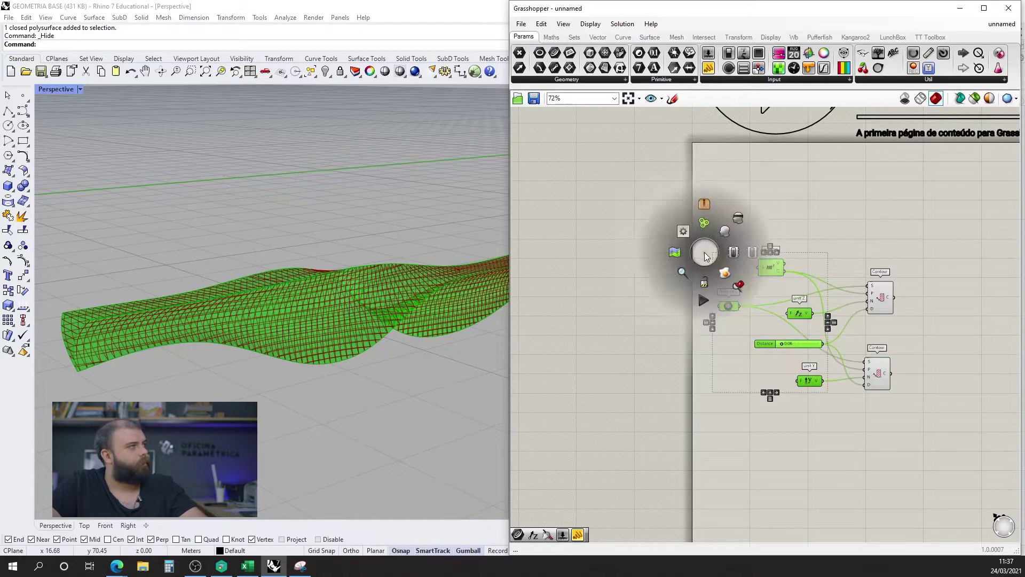
left_click(736, 219)
- Examine the crossing contour curves along the bench from several angles, including close-ups of its narrow end
right_click_drag(228, 323, 481, 309)
scroll(387, 289, "up", 5)
scroll(475, 267, "down", 5)
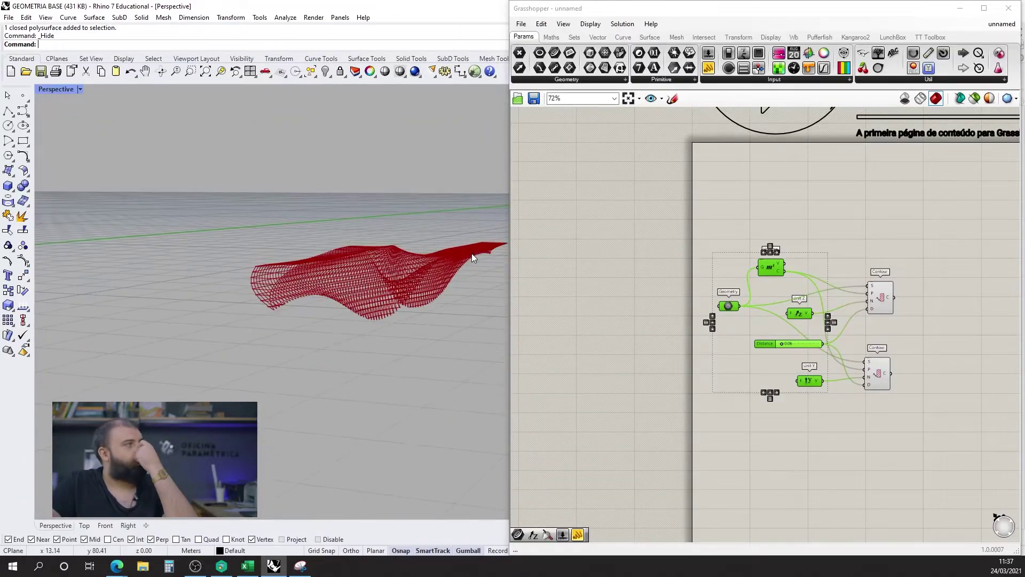
right_click_drag(375, 278, 390, 289)
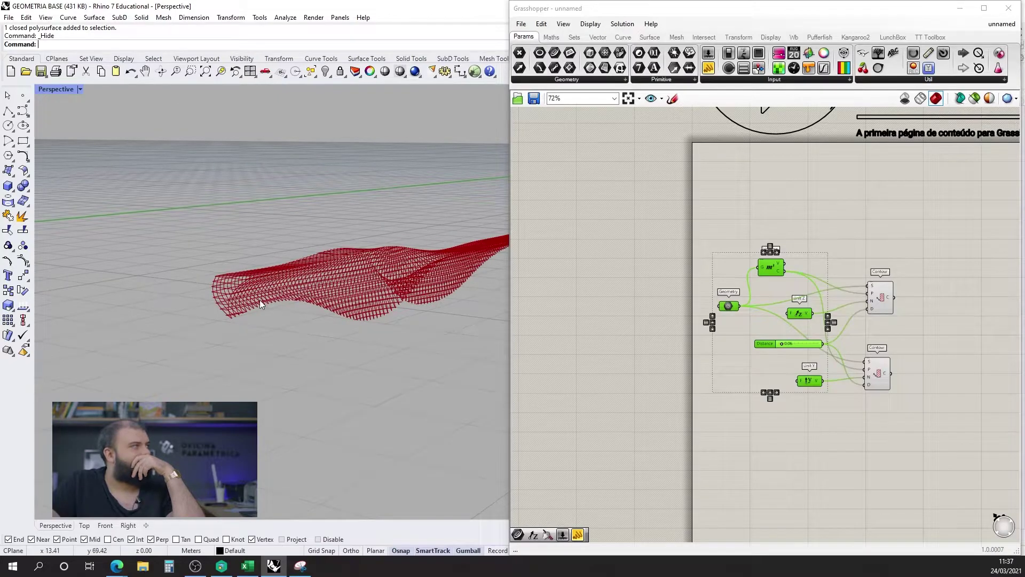
scroll(260, 315, "up", 2)
right_click_drag(203, 338, 421, 299)
scroll(350, 323, "up", 3)
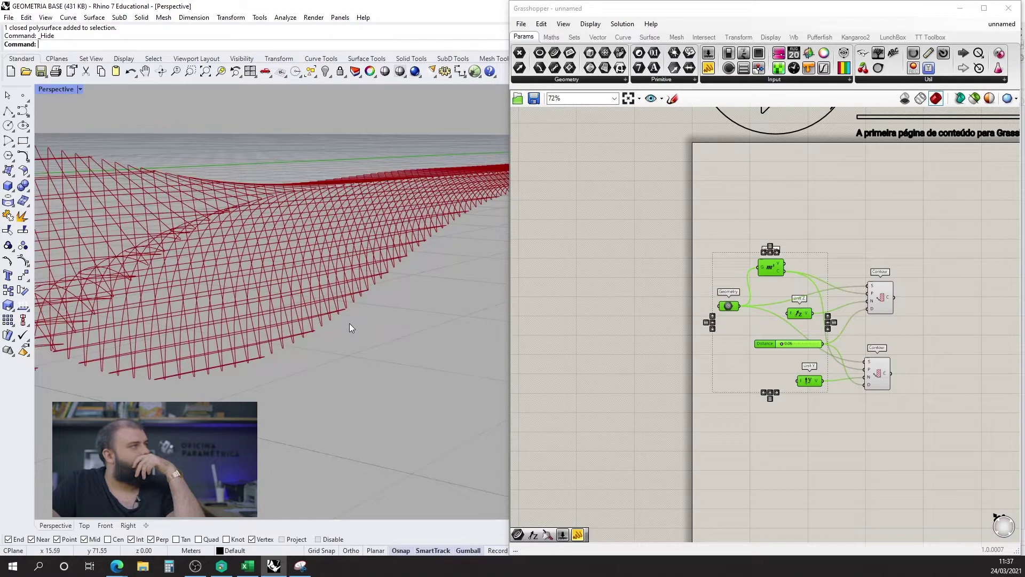
right_click_drag(337, 338, 225, 374)
scroll(226, 374, "down", 3)
mouse_move(430, 256)
right_mouse_down()
mouse_move(367, 296)
mouse_move(377, 267)
mouse_move(426, 247)
right_mouse_up()
left_click(190, 71)
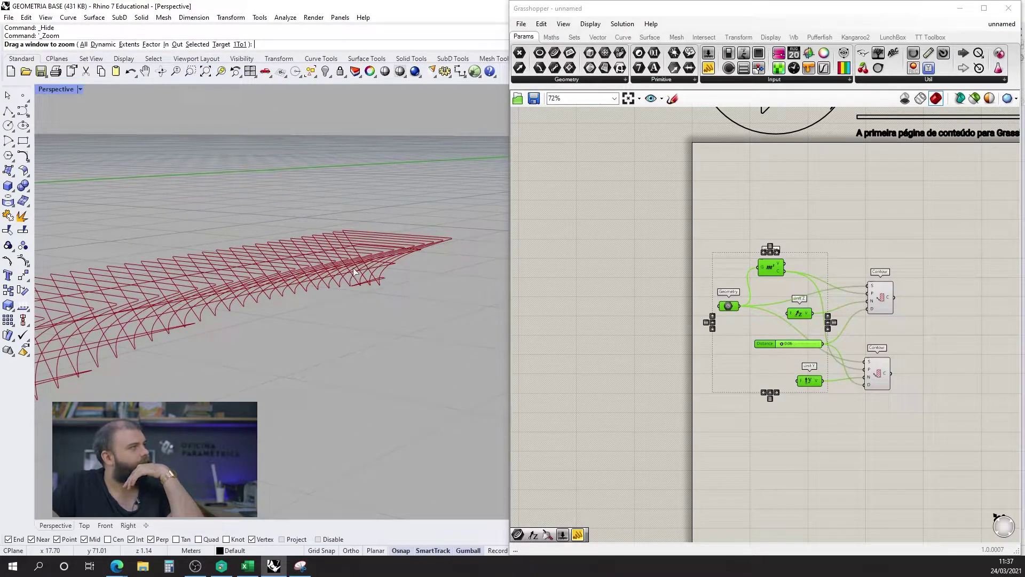
left_click_drag(411, 304, 409, 303)
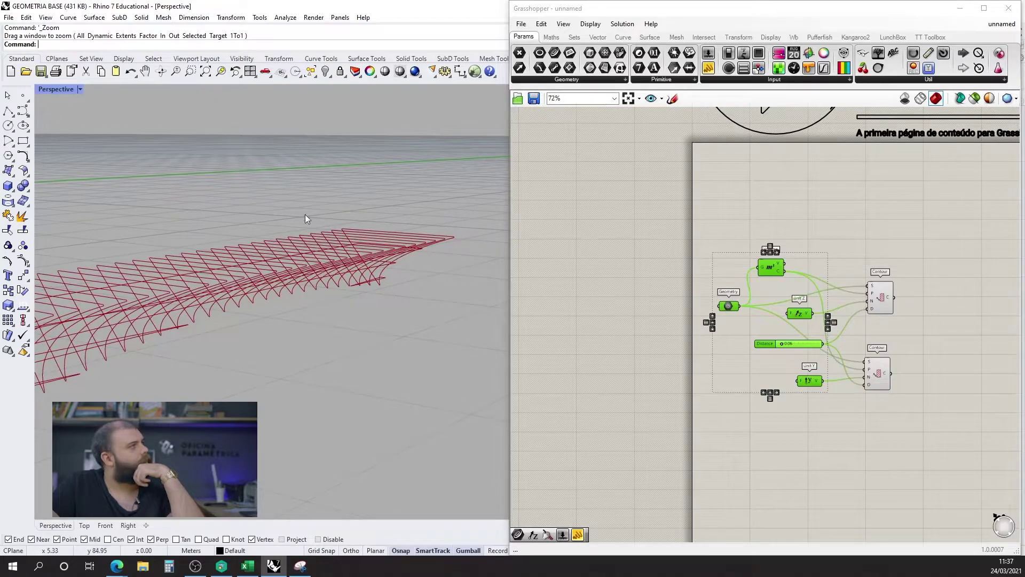
scroll(185, 305, "down", 10)
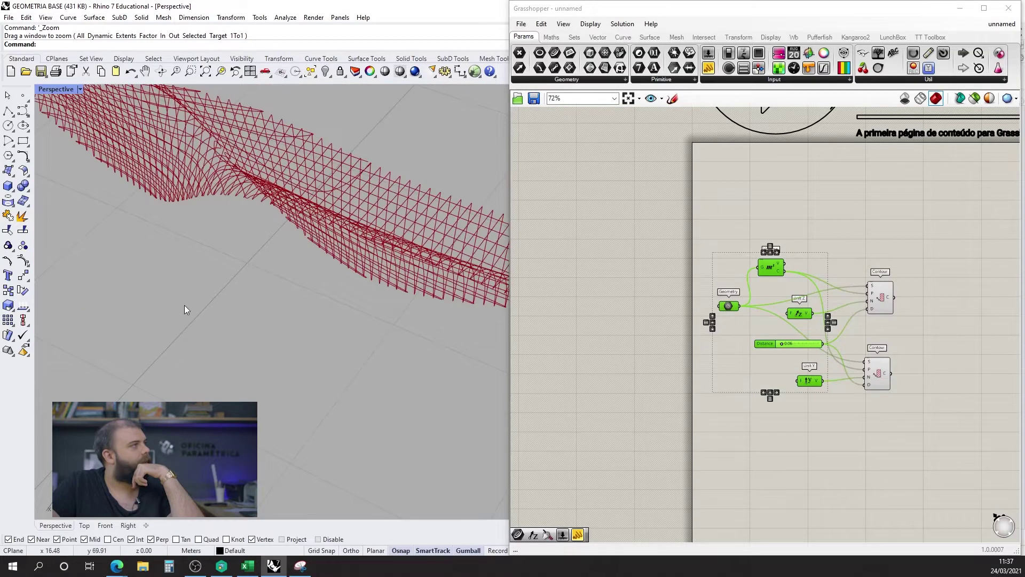
scroll(411, 395, "up", 8)
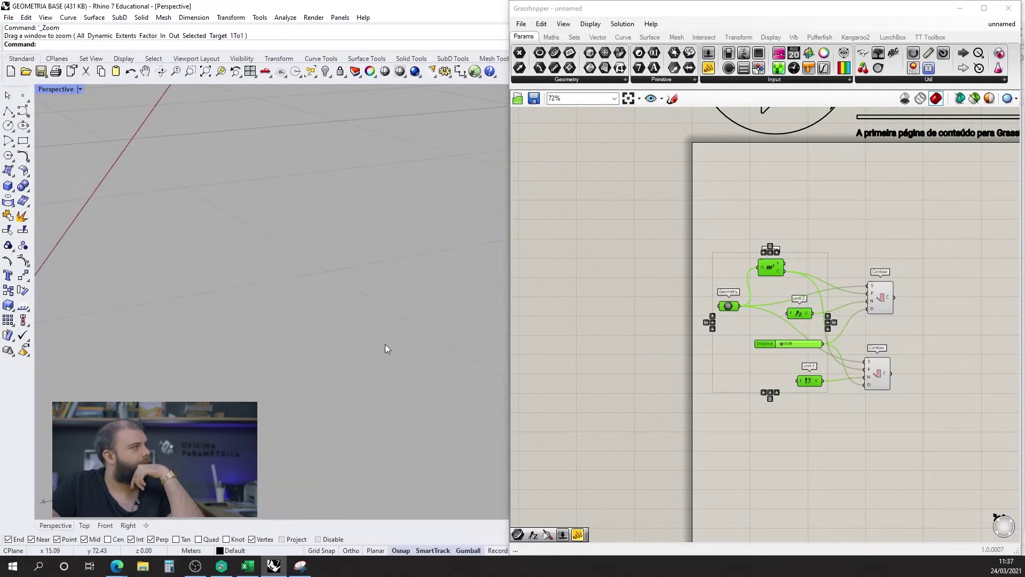
mouse_move(387, 347)
right_mouse_down()
mouse_move(369, 355)
mouse_move(380, 351)
right_mouse_up()
scroll(239, 287, "down", 3)
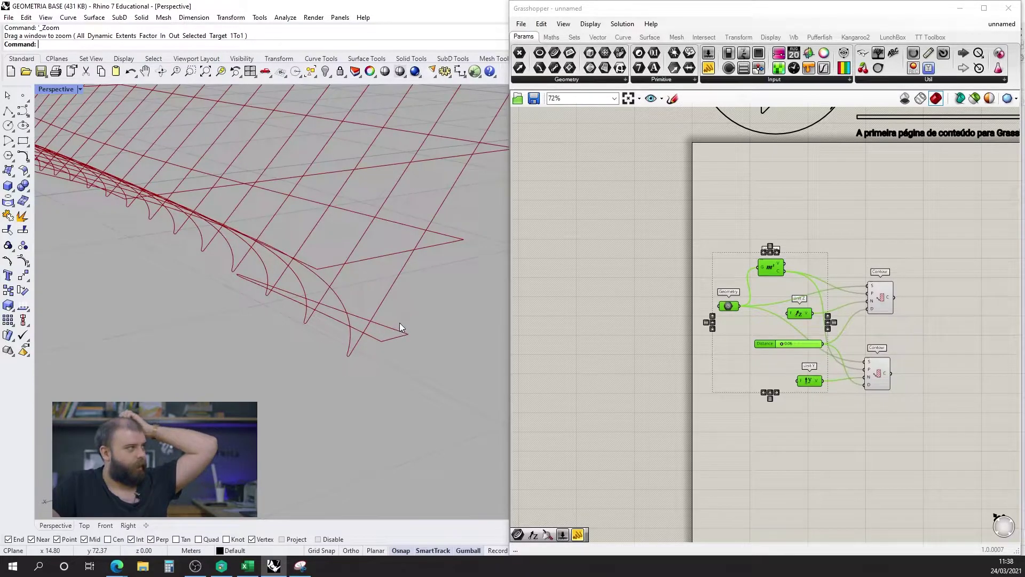
scroll(399, 322, "down", 4)
right_click_drag(394, 314, 321, 283)
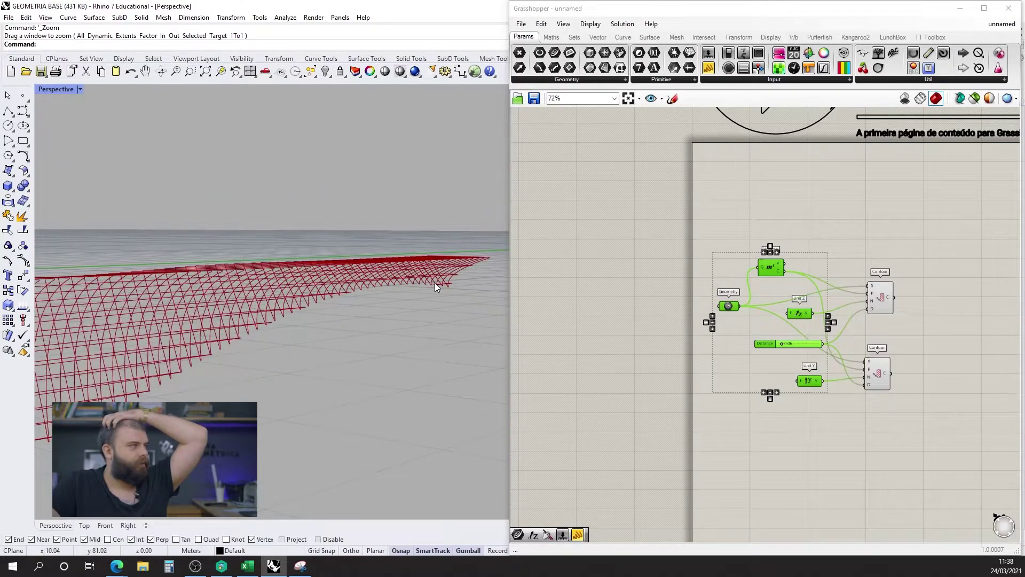
right_click_drag(435, 283, 376, 321)
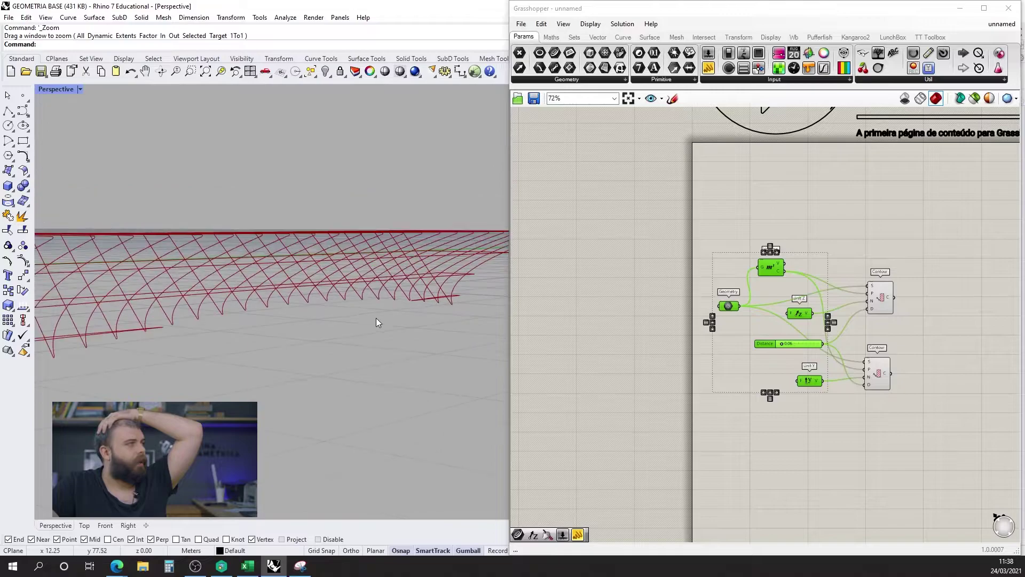
- Examine the ends of the crossing contour curves up close, including the bench's tip
right_click_drag(441, 313, 297, 317)
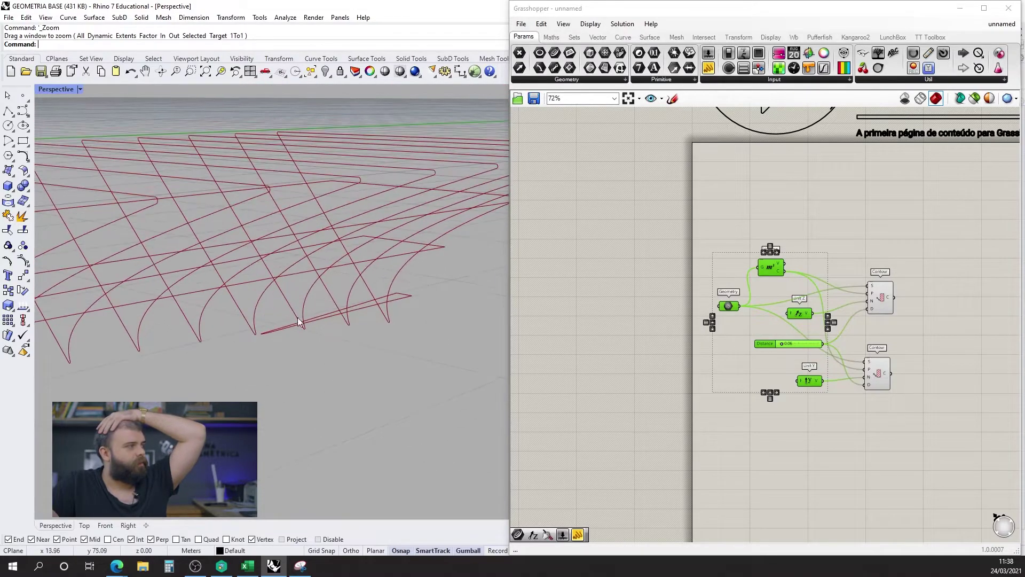
left_click_drag(216, 260, 458, 397)
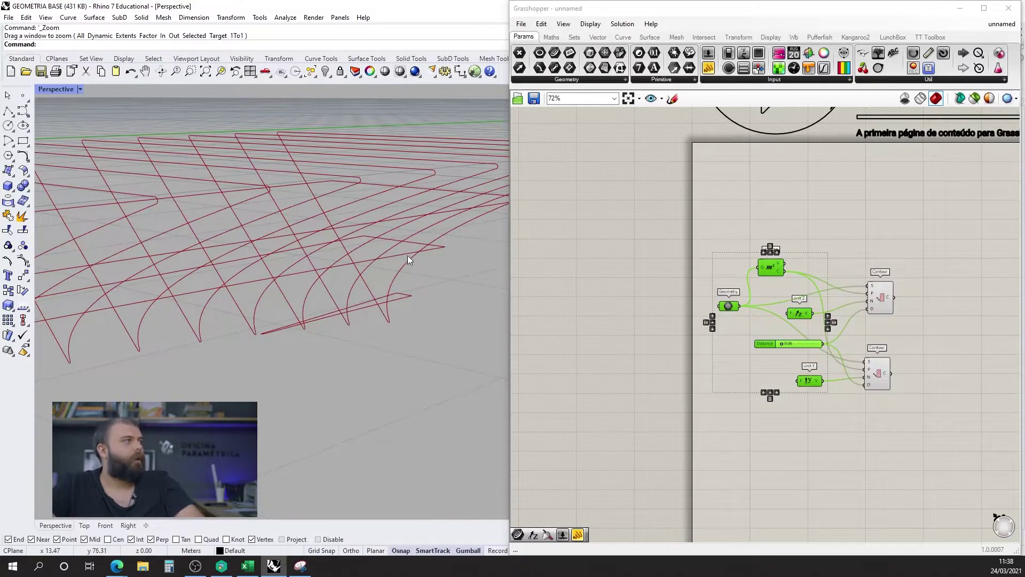
right_click_drag(408, 255, 322, 275)
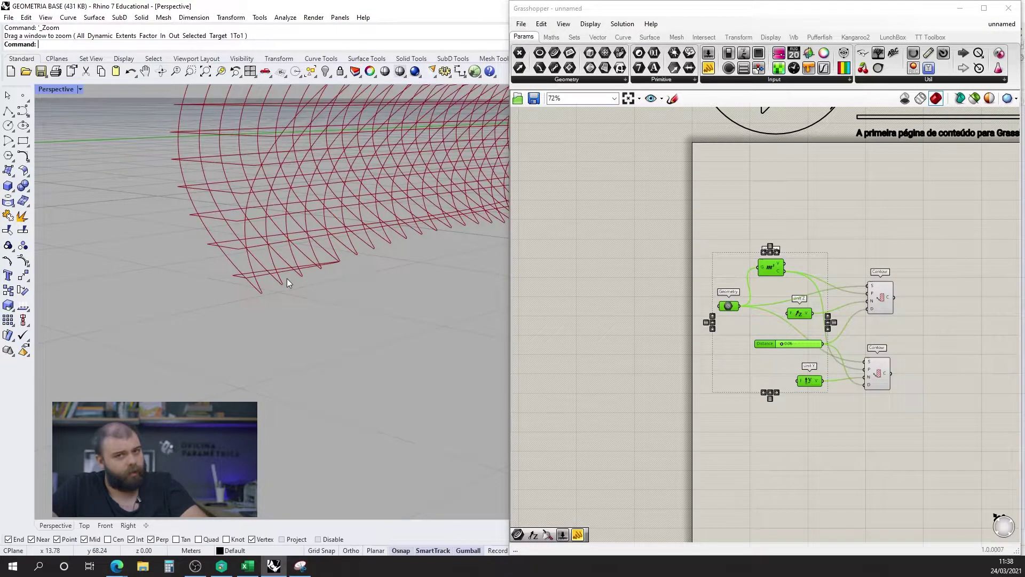
left_click(592, 337)
scroll(604, 331, "down", 2)
scroll(756, 332, "up", 4)
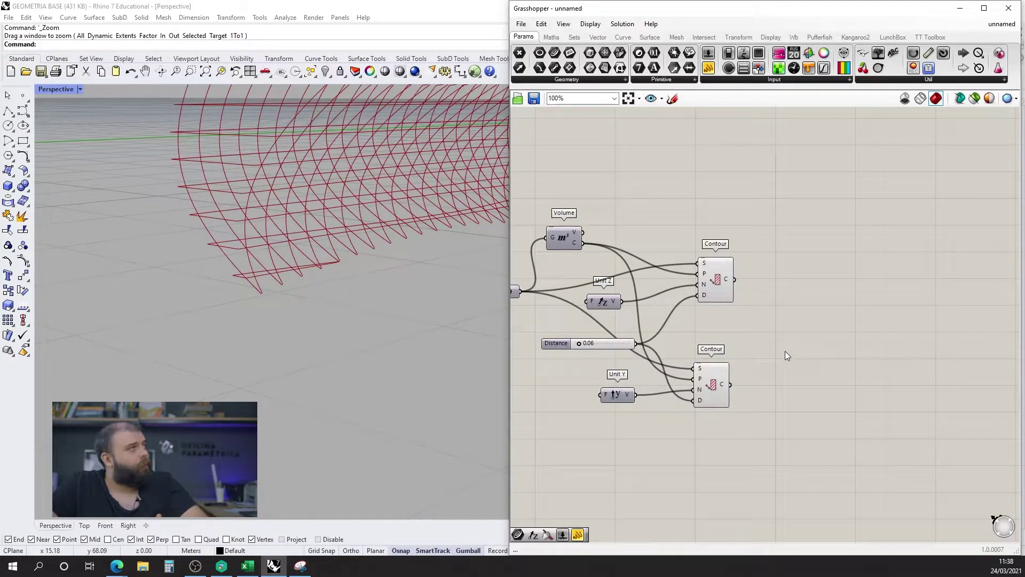
scroll(75, 309, "down", 3)
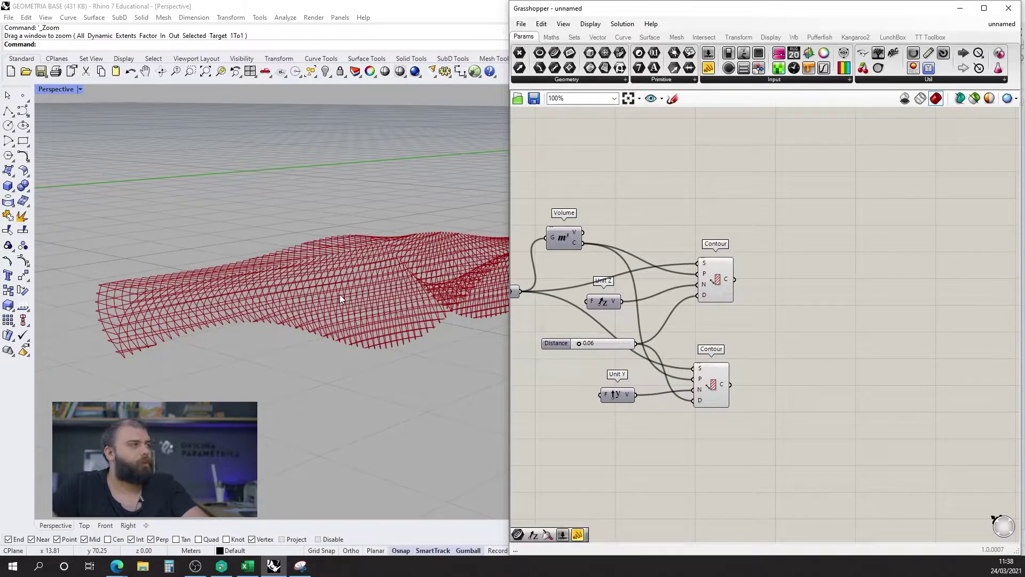
- Add a Curve parameter, feed it the C outputs of both Contour components, and flatten it
double_click(792, 341)
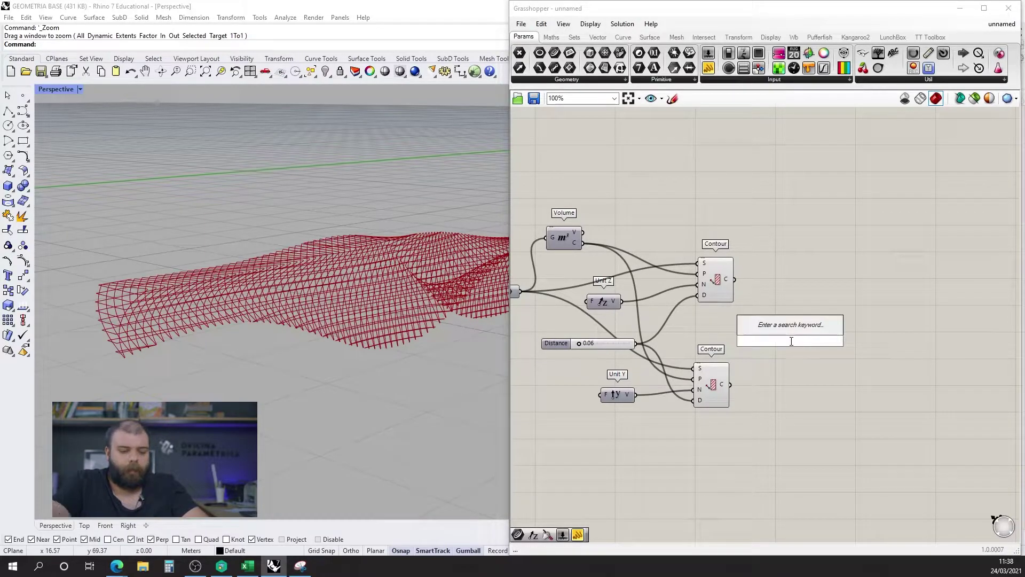
type("curve")
key("Return")
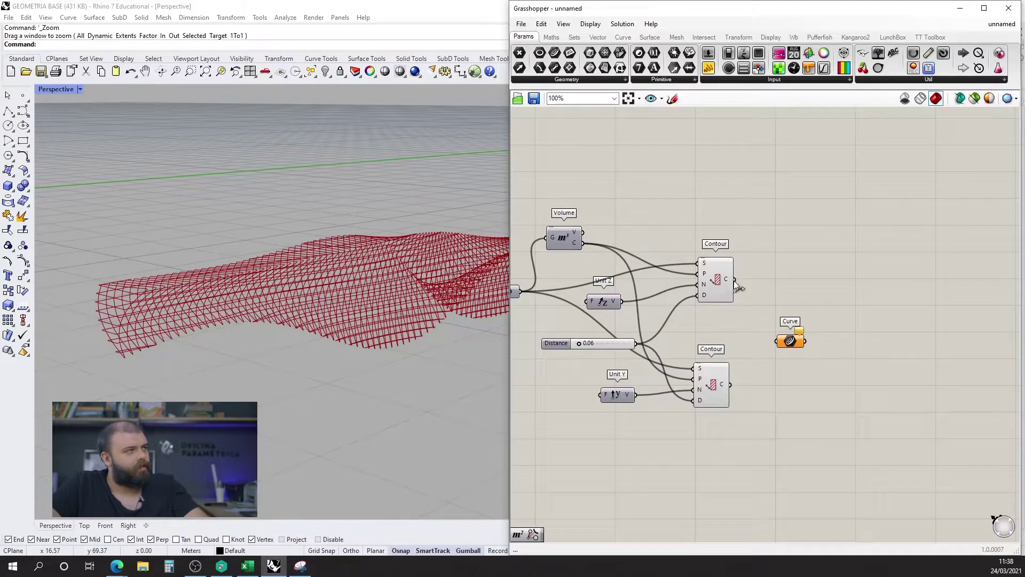
left_click_drag(735, 281, 776, 342)
left_click_drag(730, 384, 786, 344, "shift")
right_click(784, 344)
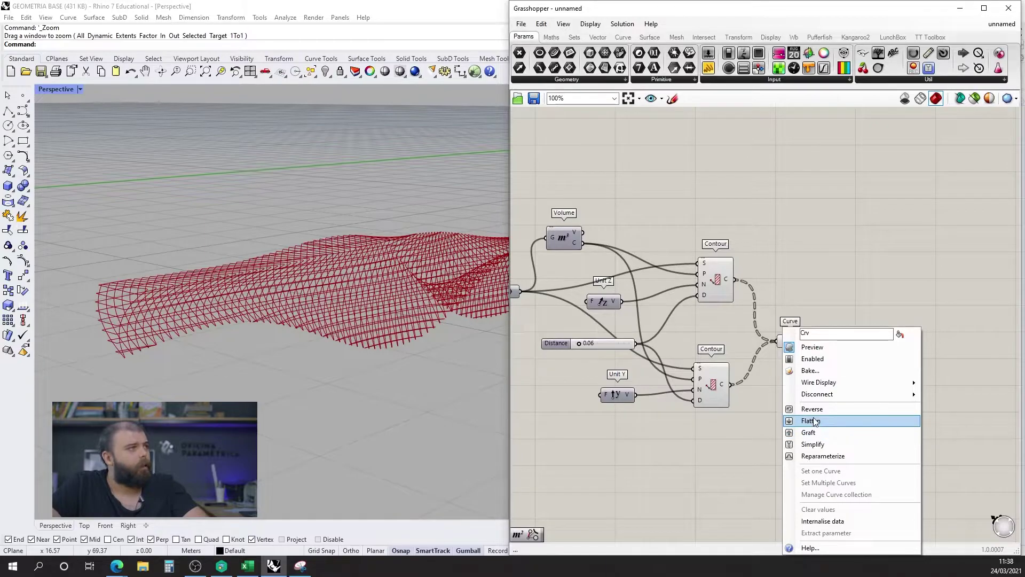
left_click(812, 420)
- Turn off the preview of both Contour components
scroll(771, 375, "down", 1)
left_click_drag(744, 425, 665, 236)
middle_click(665, 235)
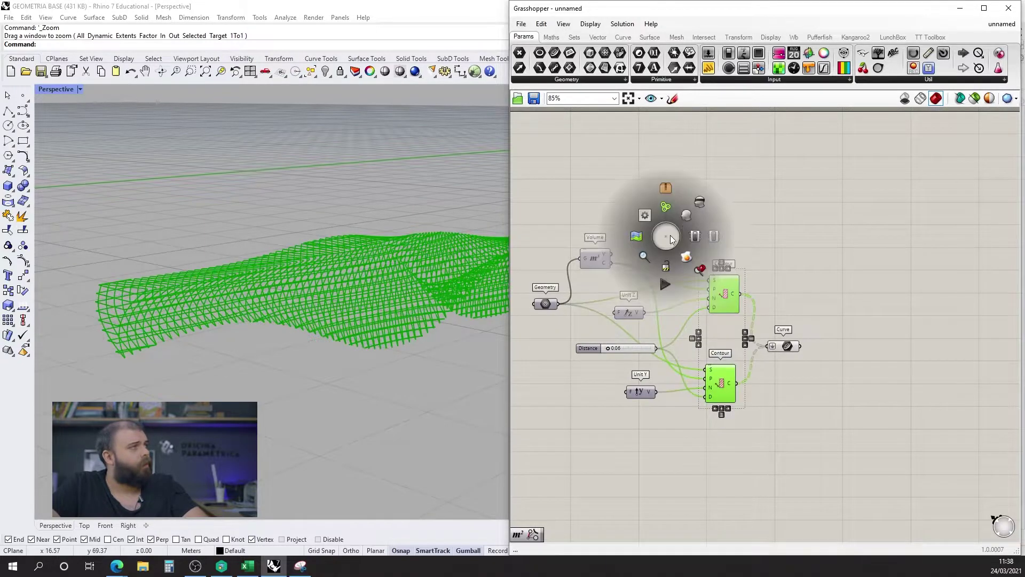
left_click(699, 202)
scroll(831, 294, "up", 4)
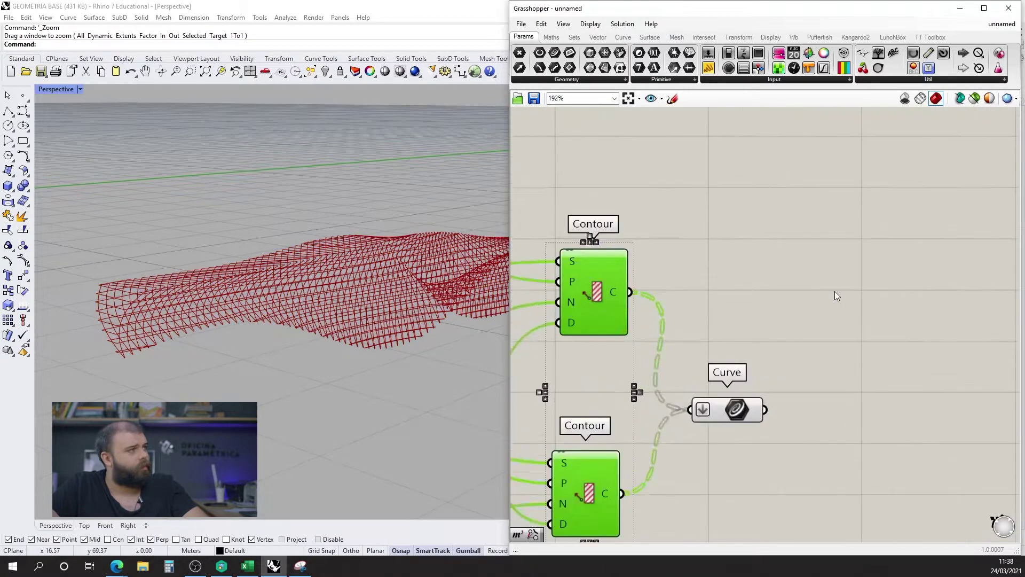
left_click(834, 291)
- Move the Curve parameter slightly up, to about midway between the heights of the two Contour outputs
scroll(797, 345, "down", 2)
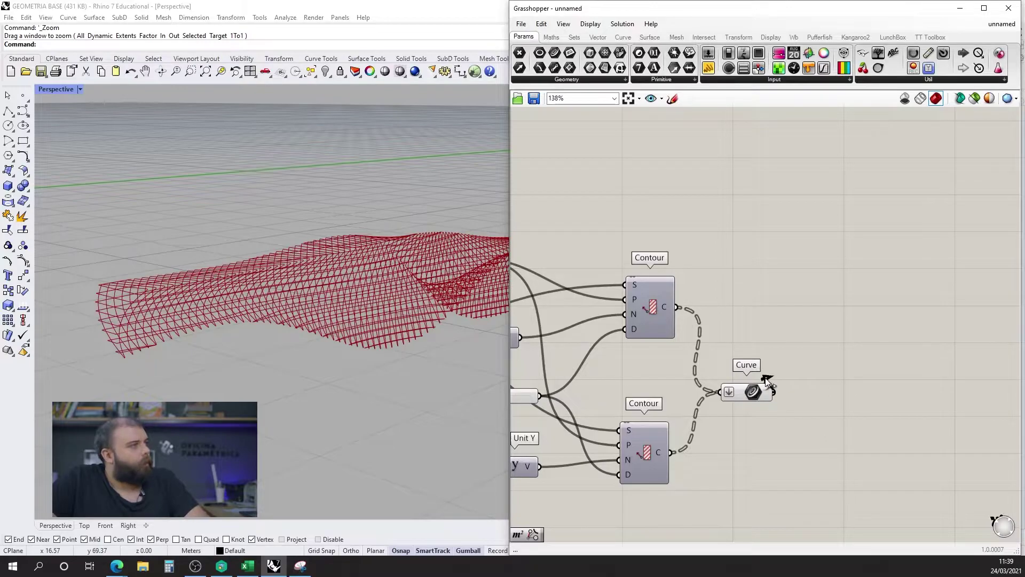
left_click_drag(758, 399, 767, 381)
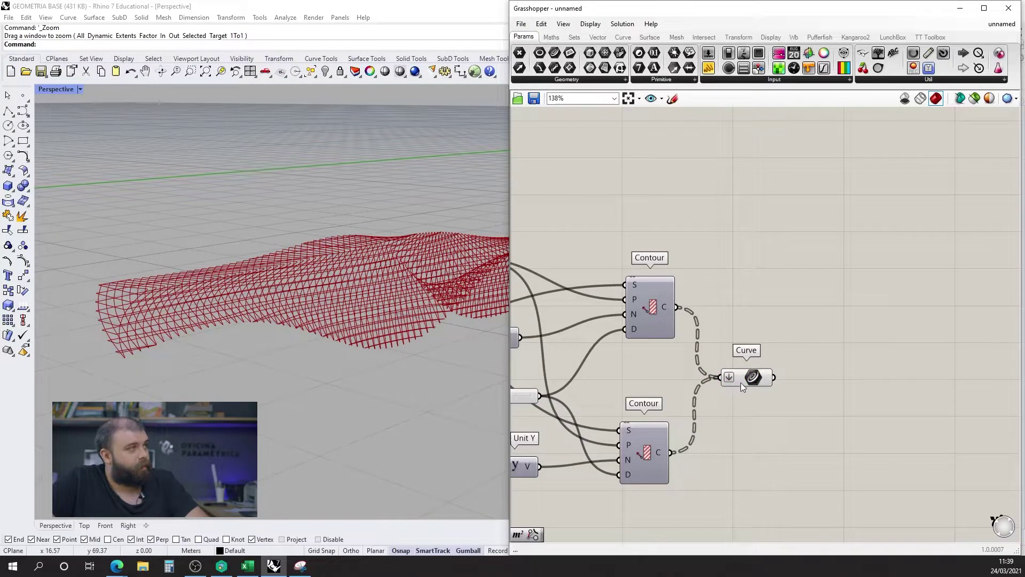
left_click(752, 379)
left_click(799, 251)
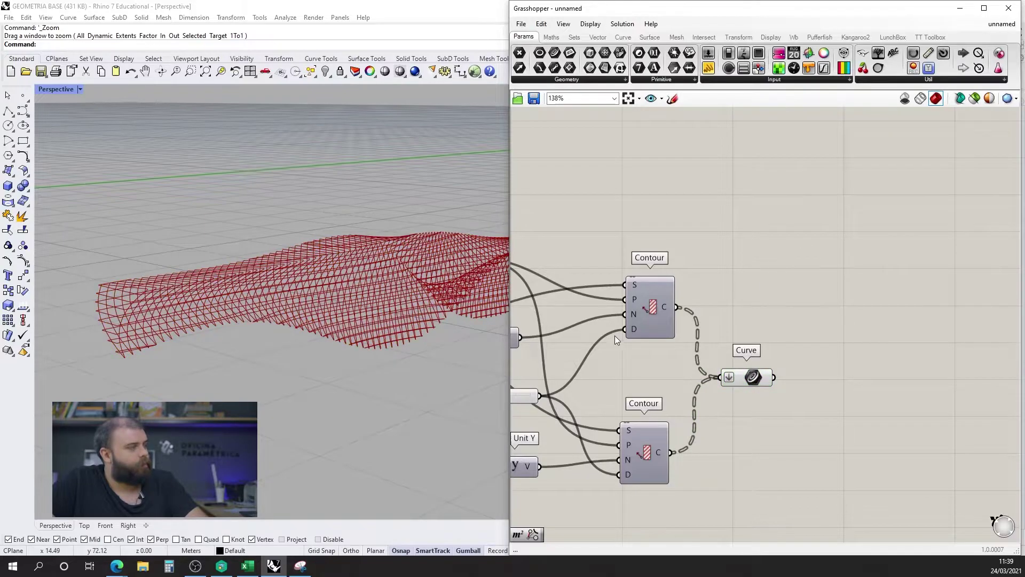
- Add an Area component, connect the Curve parameter's output to its G input, and align the two components
scroll(614, 336, "down", 3)
scroll(733, 396, "up", 3)
double_click(716, 340)
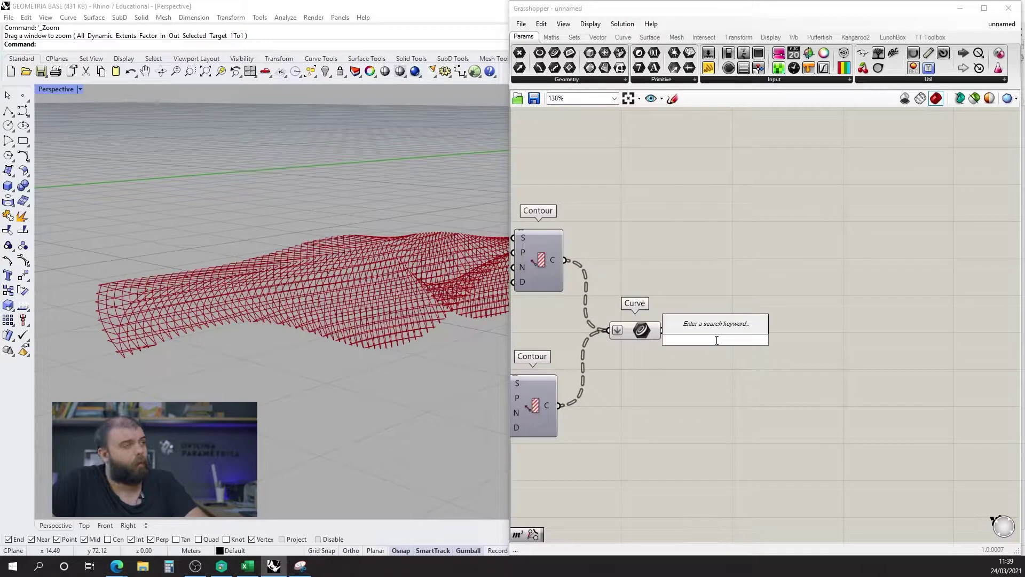
type("area")
left_click(703, 327)
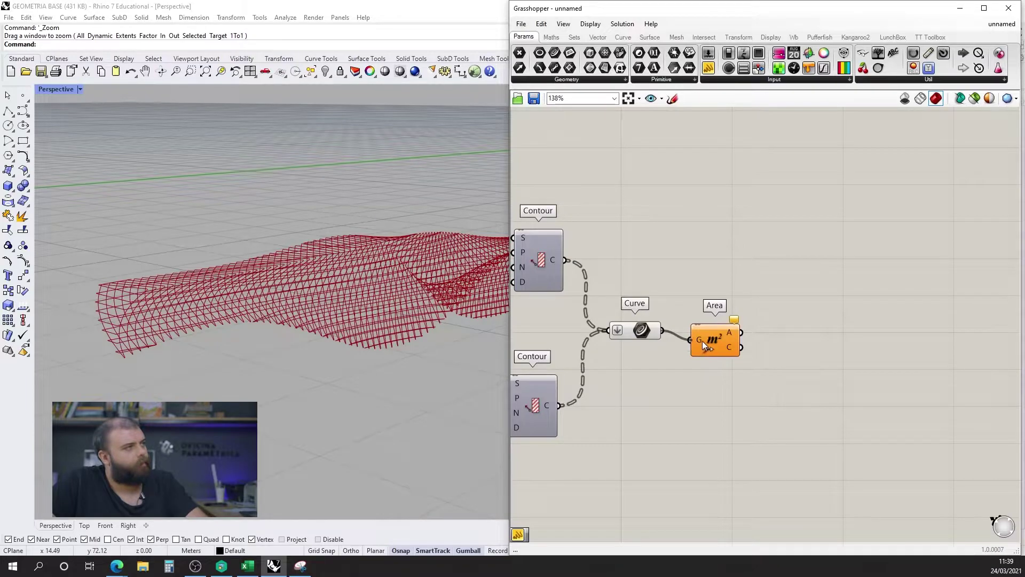
left_click_drag(703, 341, 713, 329)
left_click(749, 301)
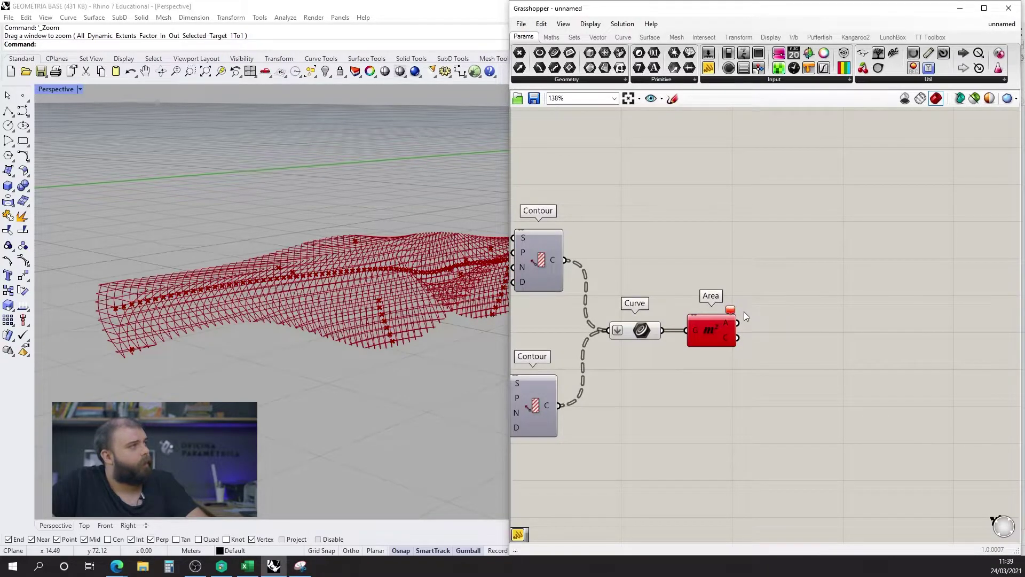
- Read the Area component's error messages and examine the contour curves and centroid points along the bench from several angles
scroll(745, 315, "up", 4)
mouse_move(720, 309)
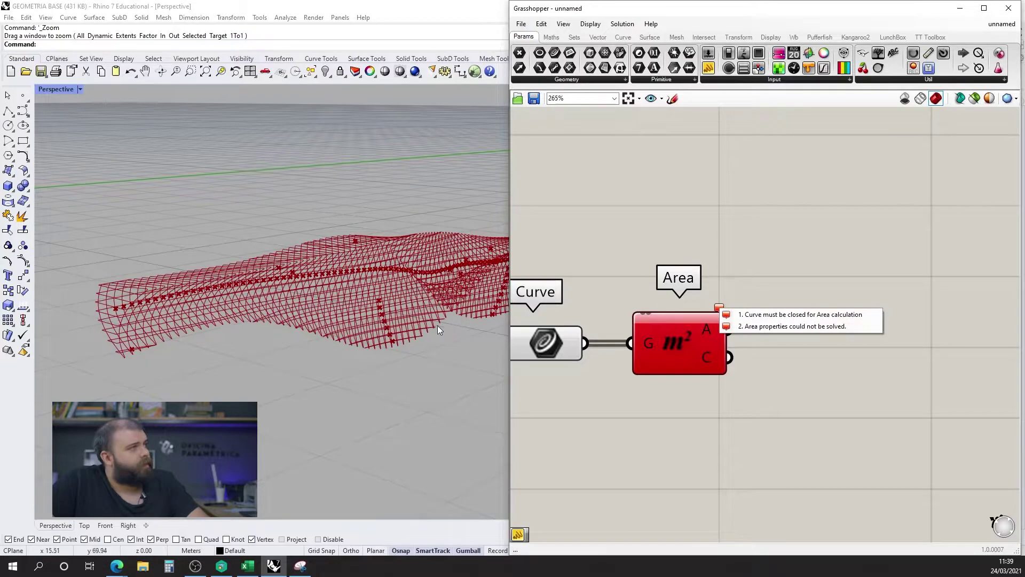
right_click_drag(437, 326, 235, 322)
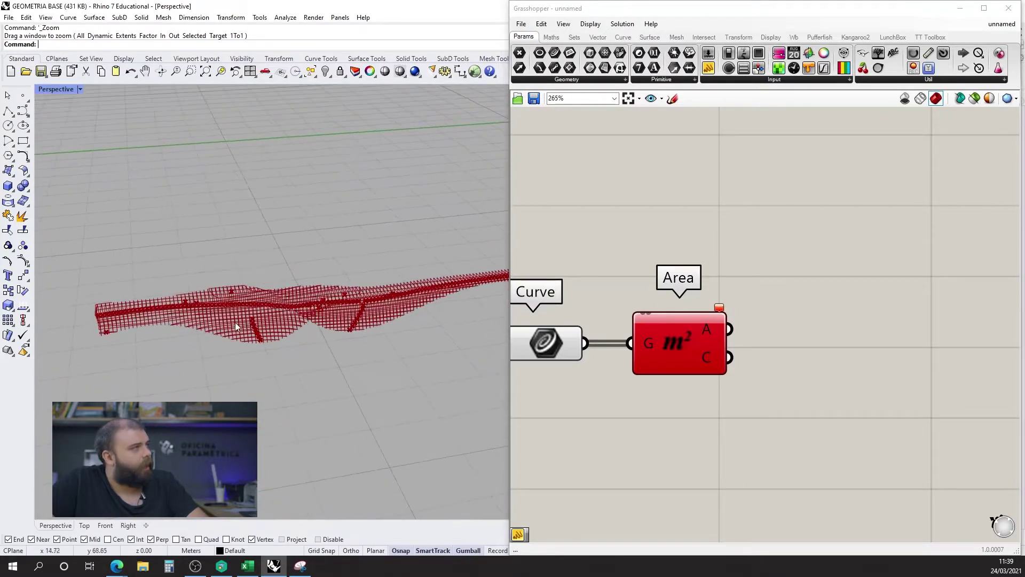
scroll(331, 298, "up", 6)
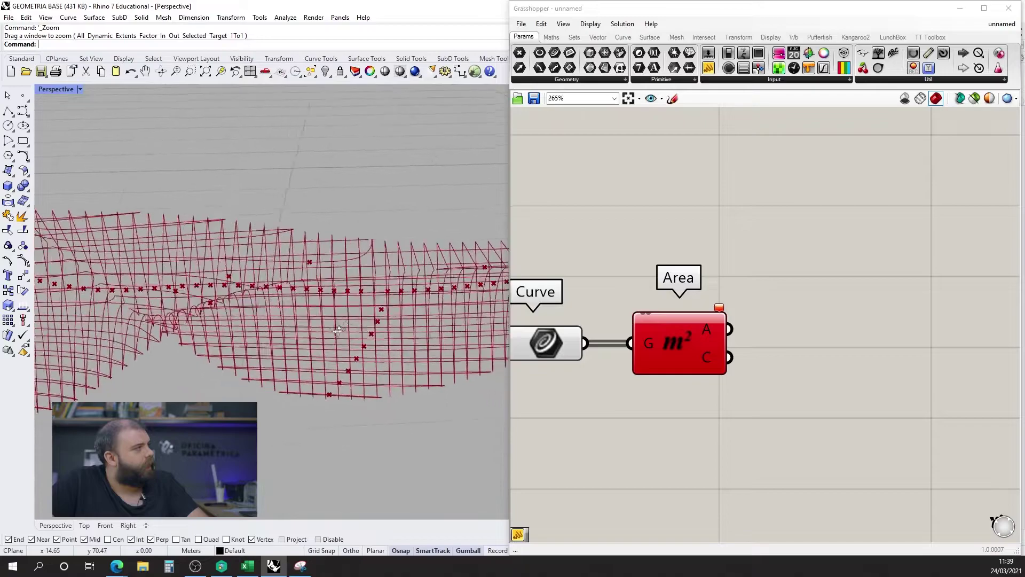
right_click_drag(338, 329, 292, 351)
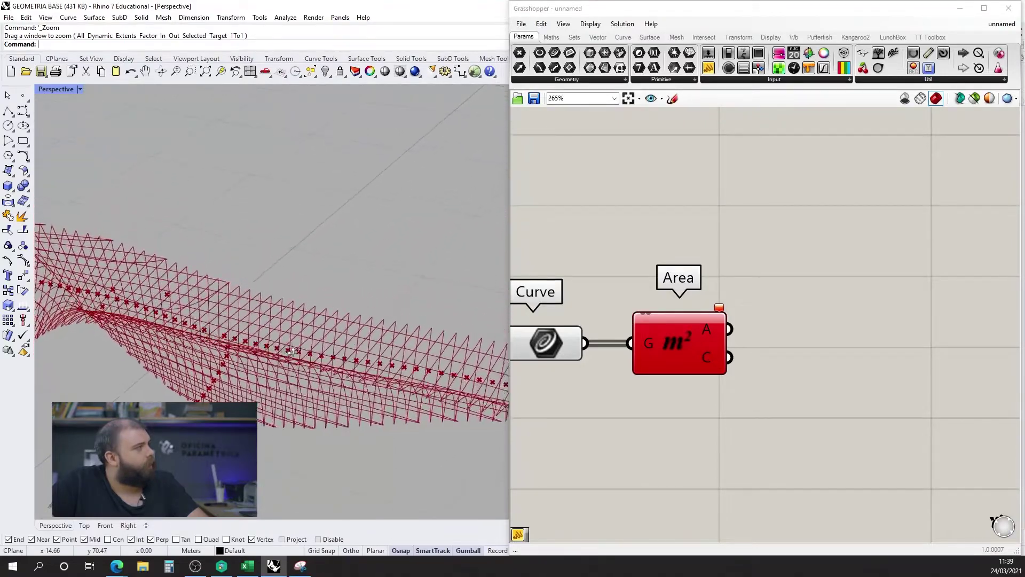
scroll(275, 307, "up", 8)
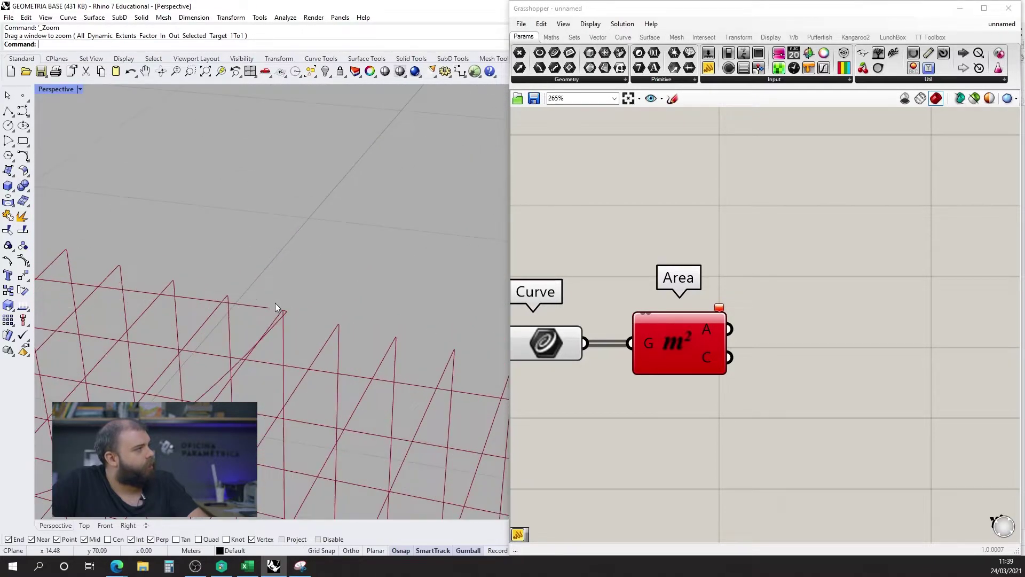
scroll(277, 308, "down", 10)
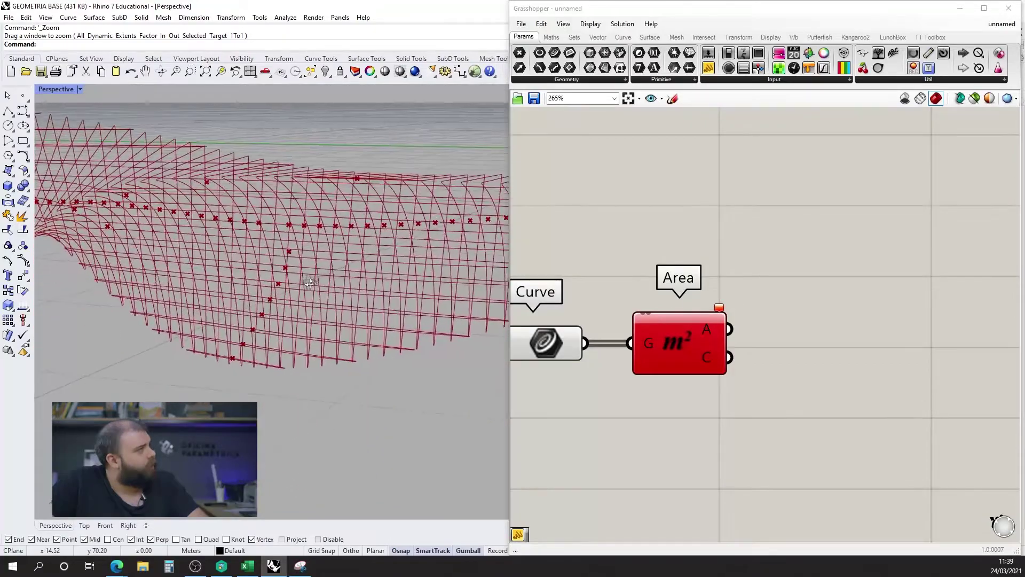
right_click_drag(310, 283, 481, 454, "shift")
- Try wider contour spacings with the Distance slider, including 0.07, 0.15 and 0.21
scroll(963, 252, "down", 5)
scroll(738, 284, "up", 4)
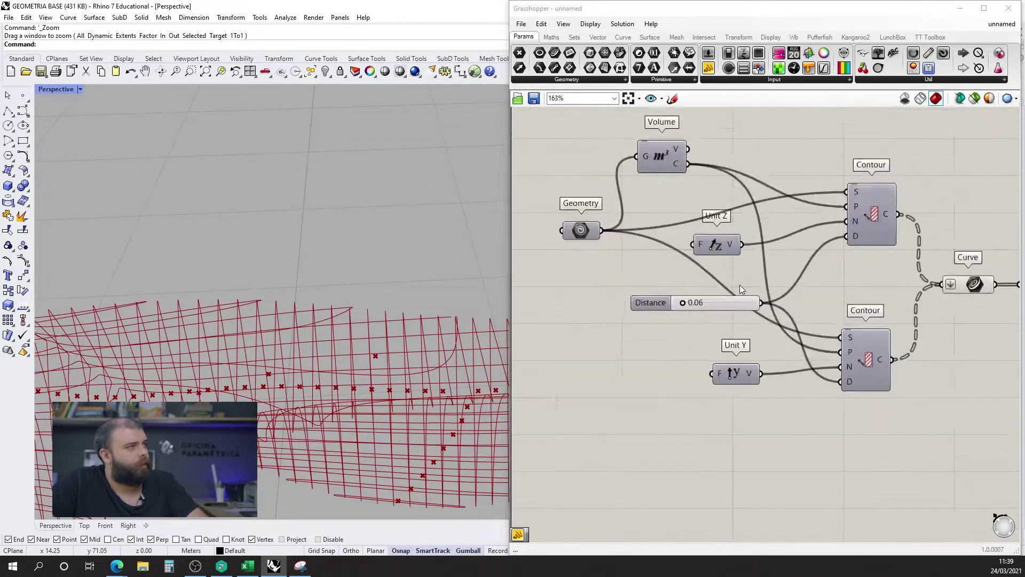
scroll(739, 284, "up", 2)
left_click(689, 318)
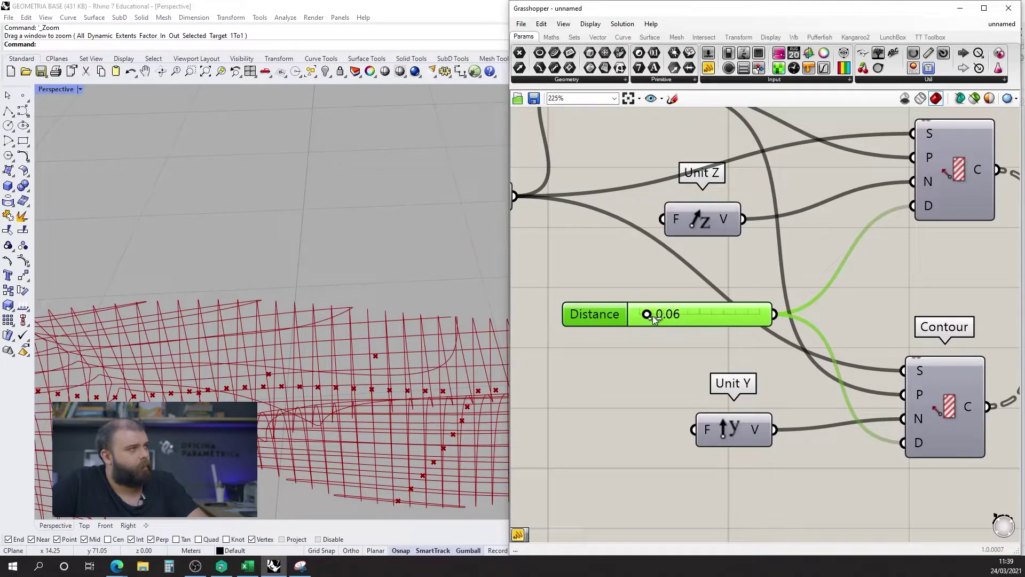
left_click_drag(659, 319, 662, 319)
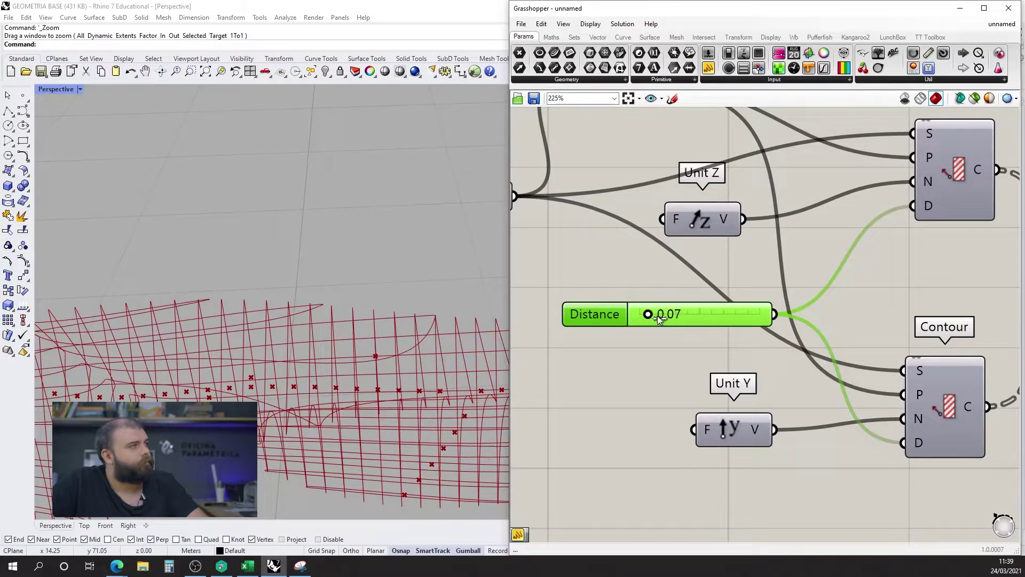
scroll(606, 340, "down", 3)
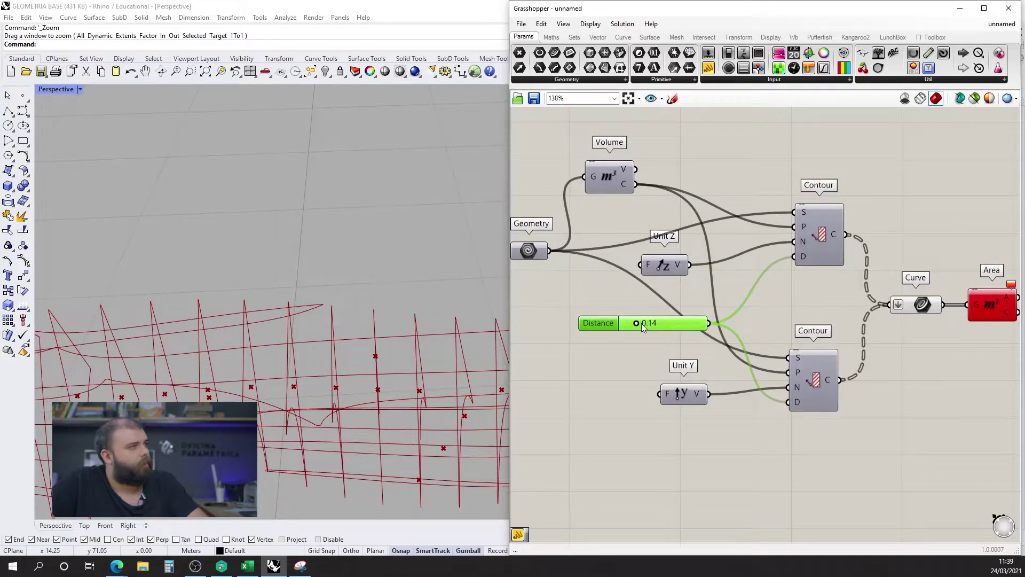
scroll(642, 322, "up", 3)
left_click_drag(633, 322, 635, 322)
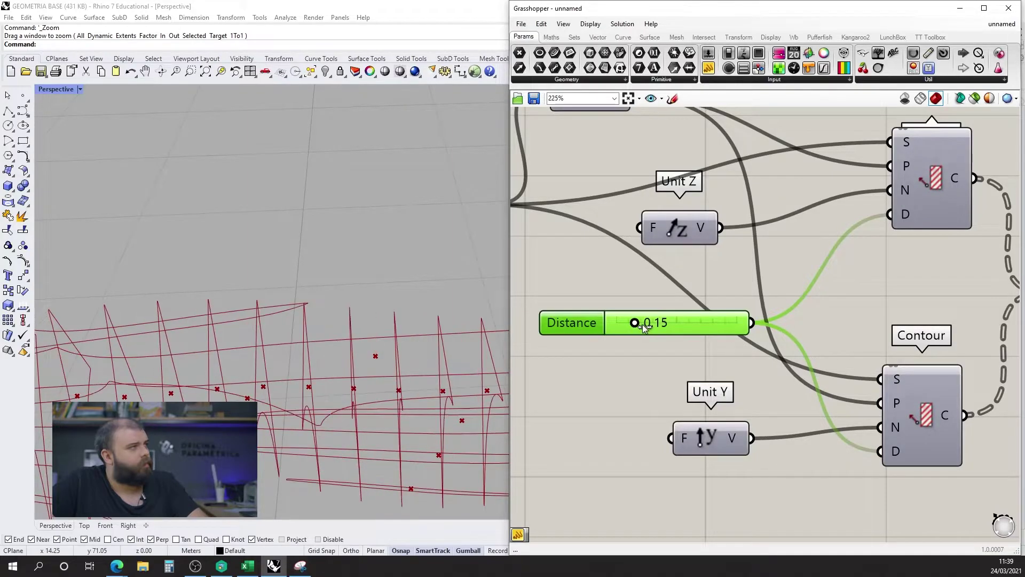
scroll(565, 325, "down", 3)
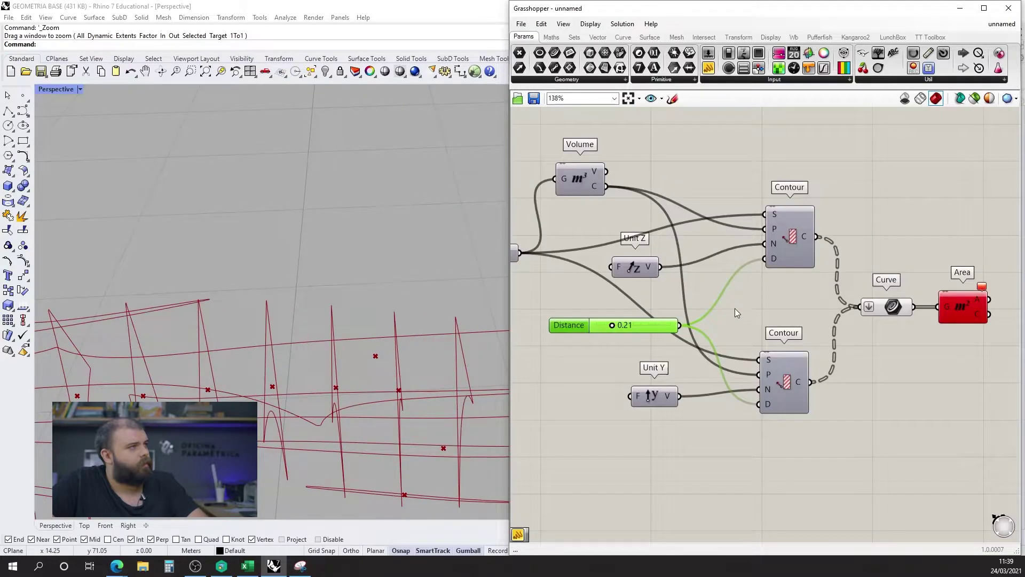
left_click_drag(626, 328, 627, 330)
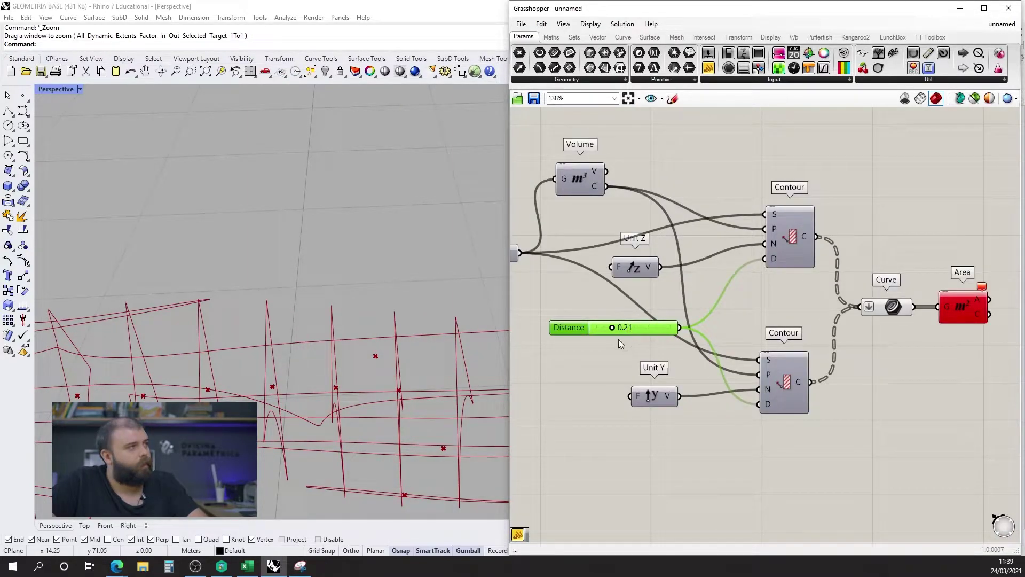
- Set the Distance slider to 0.10
double_click(633, 331)
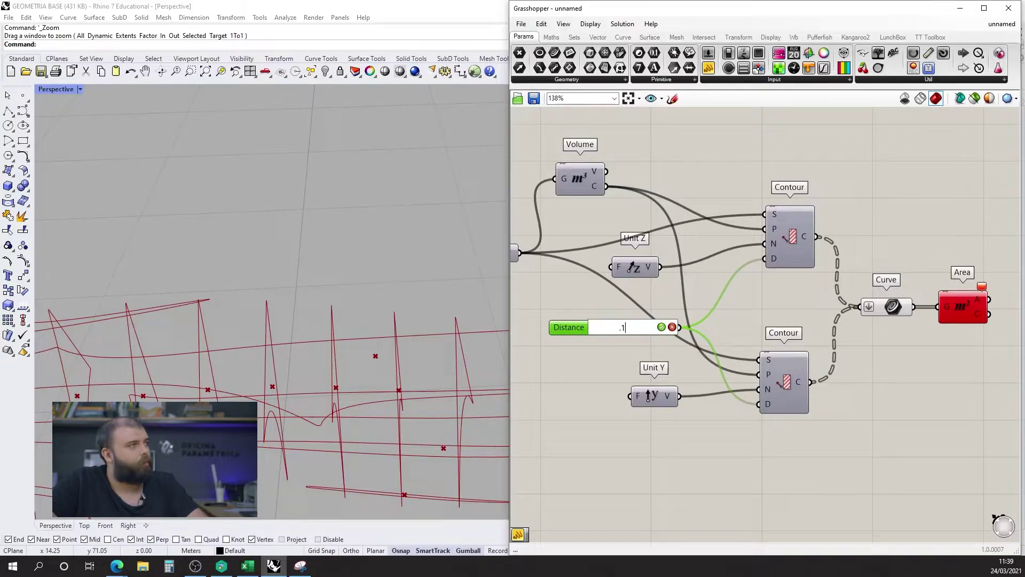
key("Return")
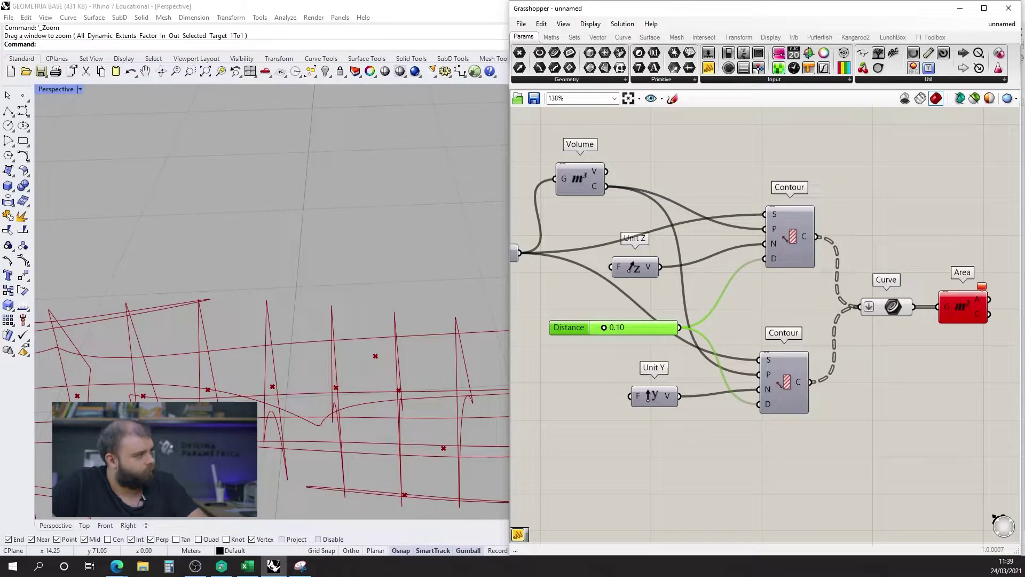
left_click(541, 466)
- View the re-spaced contours along the bench and recheck the Area component's error messages
left_click(294, 336)
right_click_drag(295, 336, 664, 308)
scroll(635, 334, "down", 3)
scroll(915, 292, "up", 5)
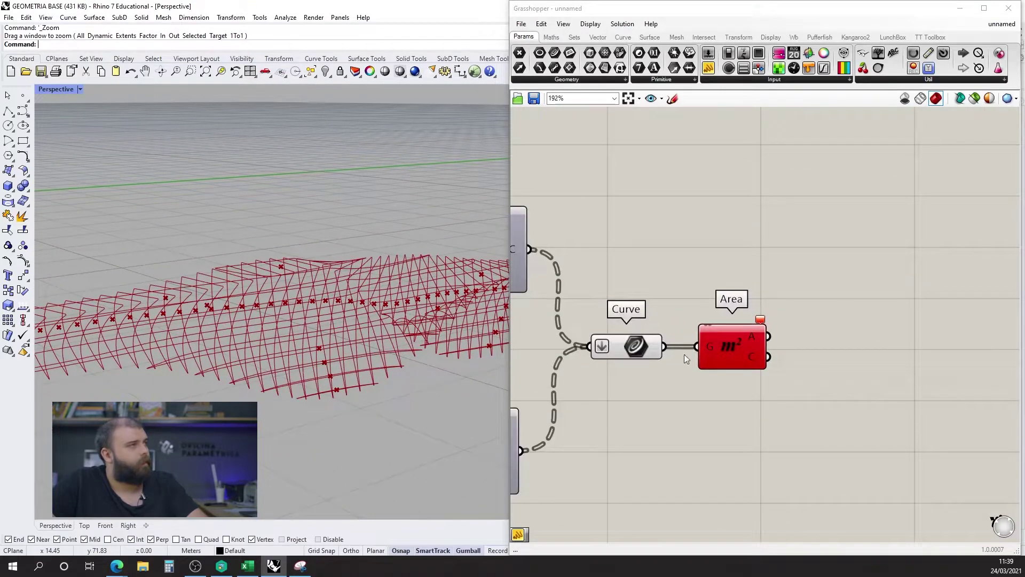
mouse_move(762, 322)
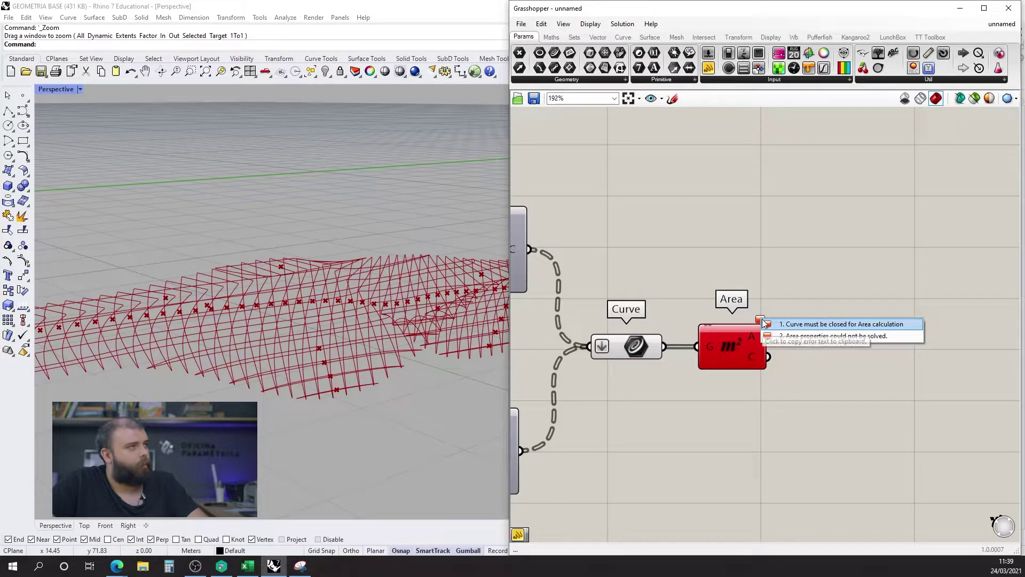
- Insert a Close Curve component between the Curve parameter and Area, wiring its C output into Area's G input
left_click_drag(731, 358, 813, 277)
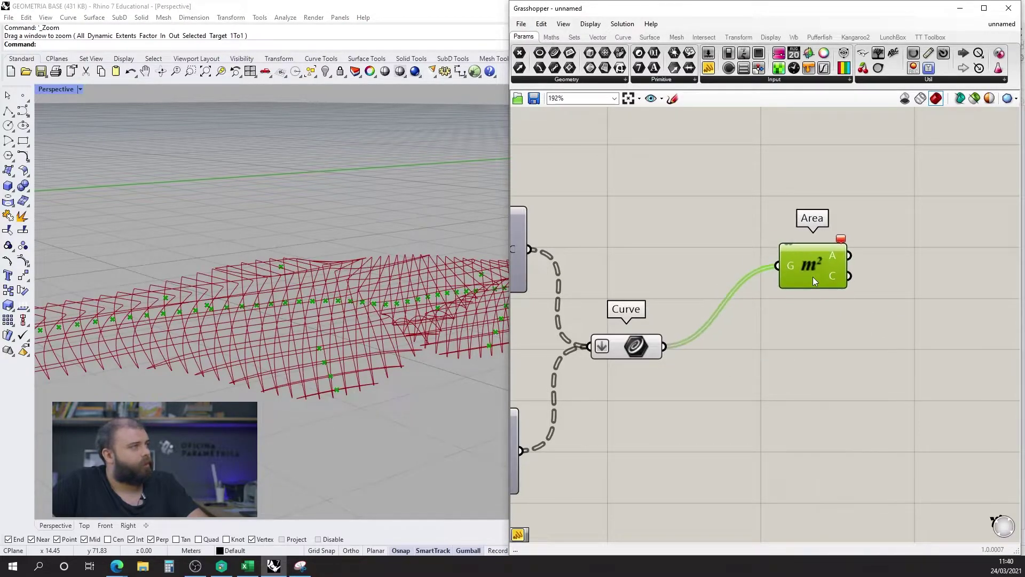
double_click(746, 379)
type("cloe")
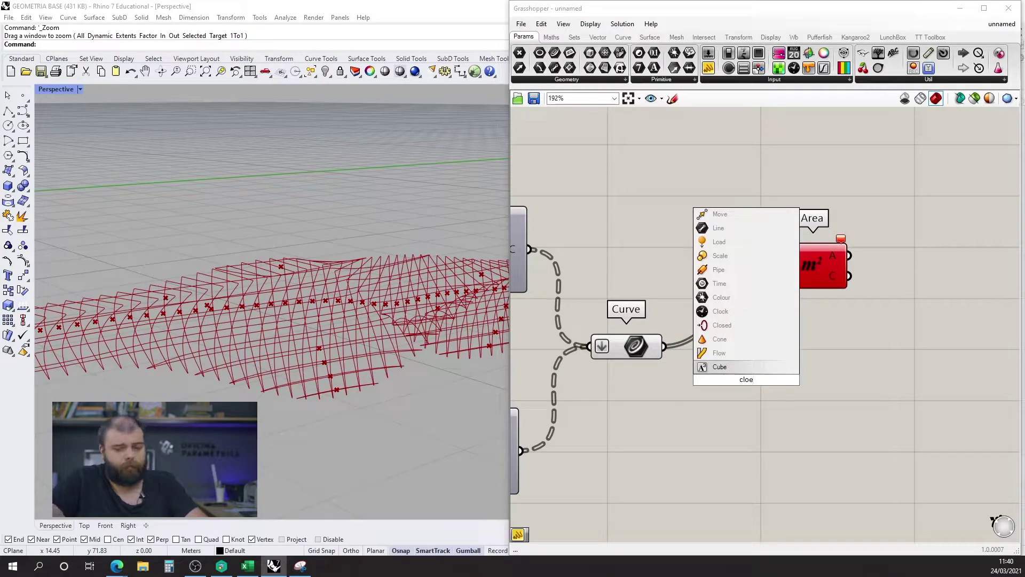
left_click(751, 354)
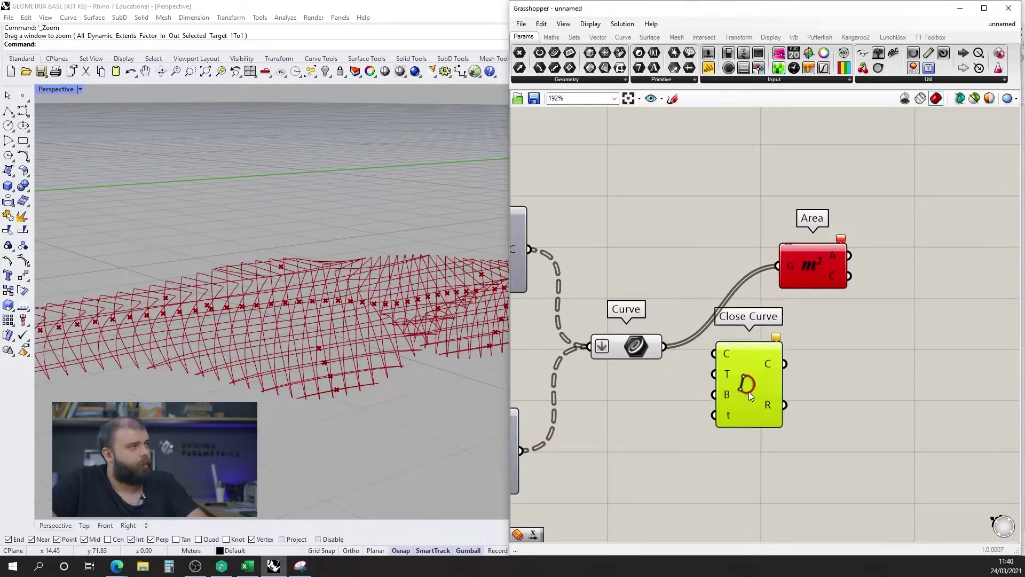
left_click_drag(666, 348, 849, 372)
left_click(889, 345)
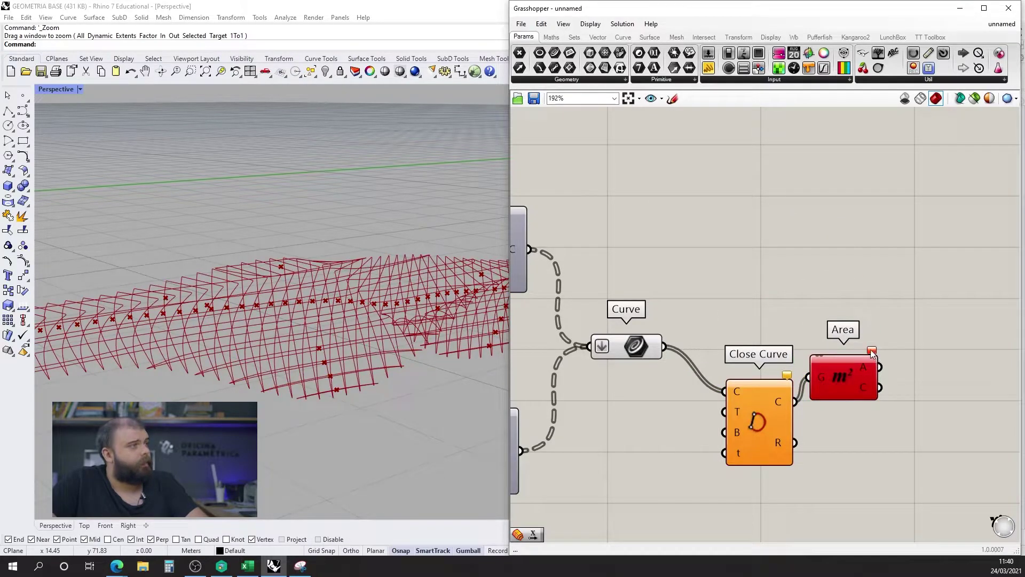
left_click_drag(846, 376, 874, 376)
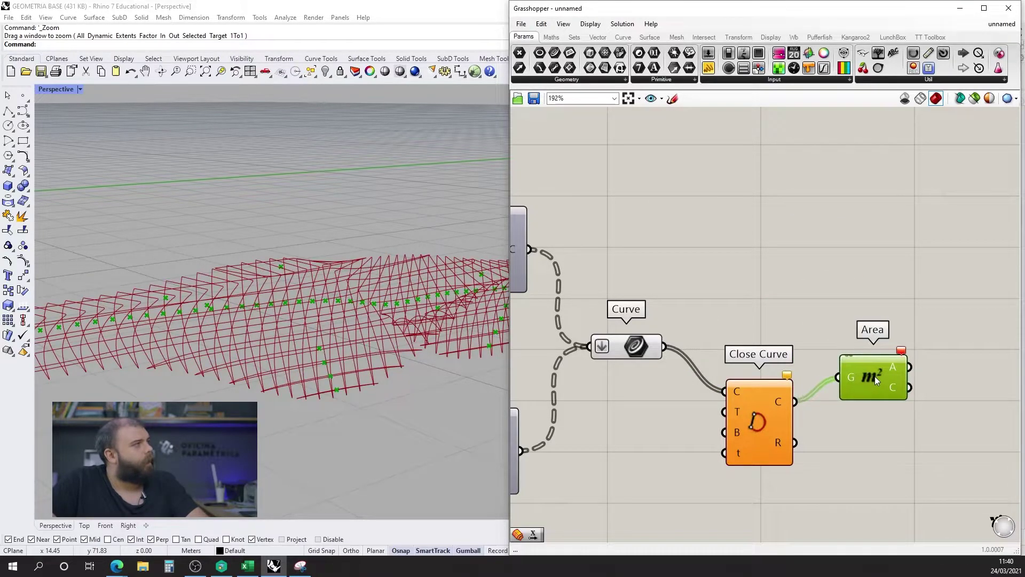
- Add a Panel connected to Close Curve's C output and review its list through to the last item
right_click_drag(380, 345, 372, 337)
scroll(719, 326, "down", 5)
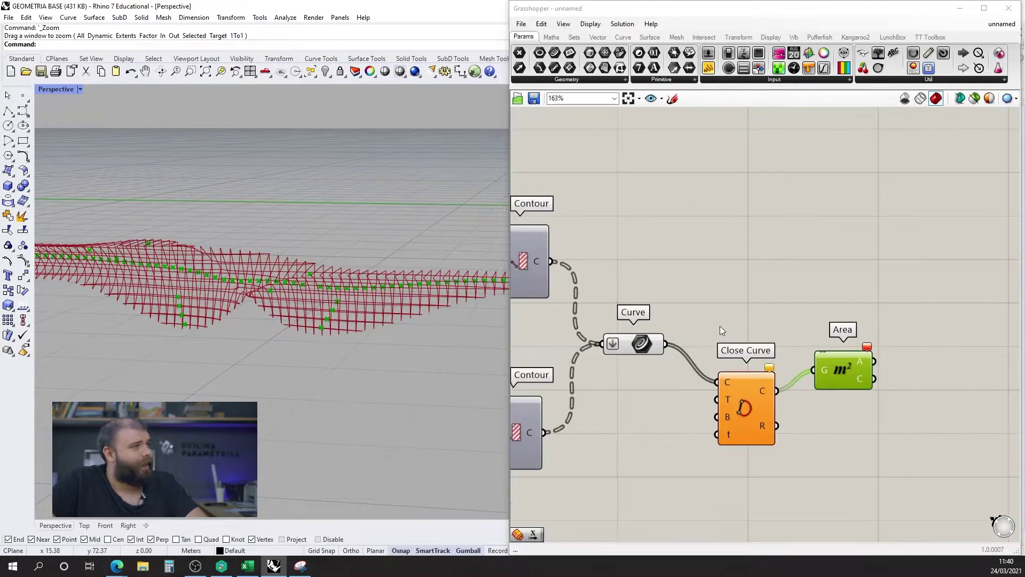
scroll(729, 378, "up", 4)
left_click_drag(710, 53, 795, 289)
left_click_drag(727, 378, 736, 283)
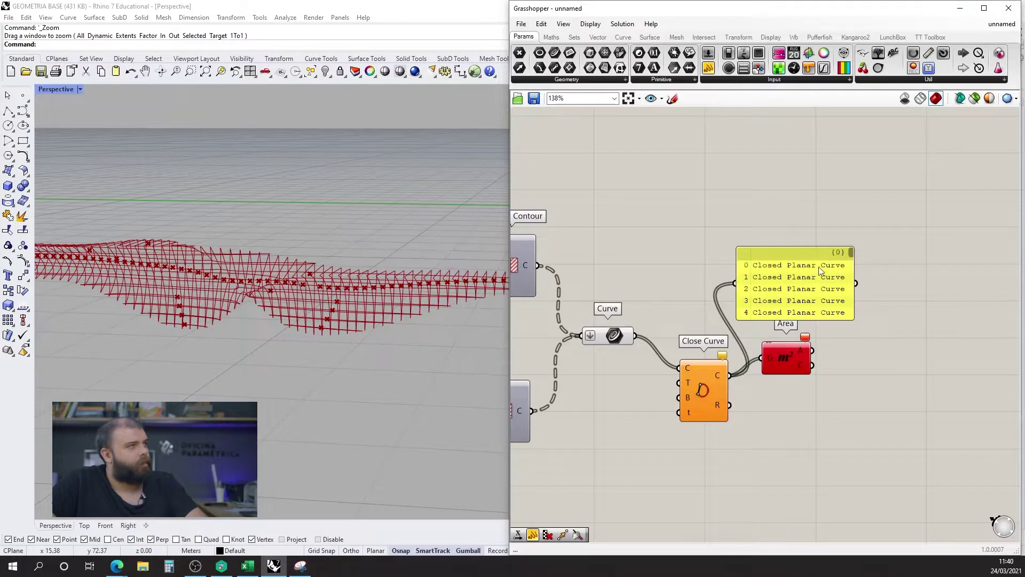
scroll(833, 262, "up", 3)
left_click_drag(861, 244, 853, 353)
scroll(854, 347, "down", 2)
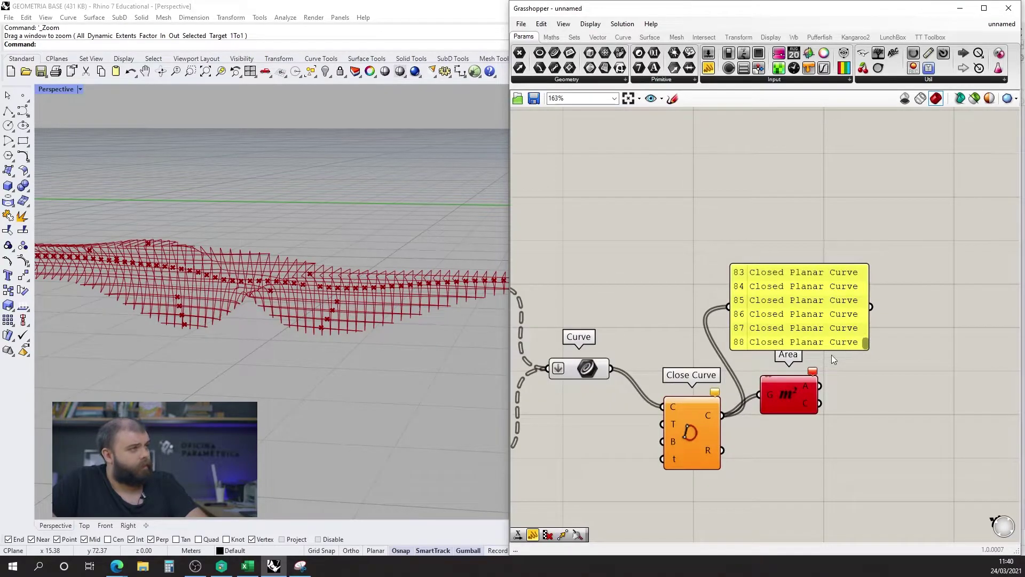
- Feed the panel from Area's A output and from the Curve parameter instead, and compare the two lists
left_click_drag(803, 320, 872, 321)
left_click_drag(820, 386, 803, 299)
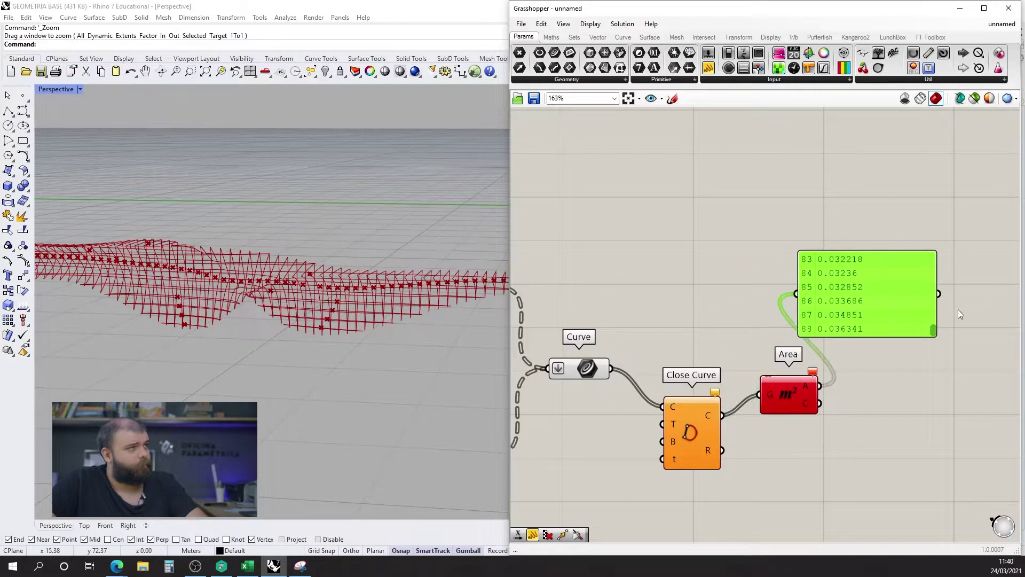
scroll(958, 309, "up", 3)
left_click_drag(917, 302, 911, 334)
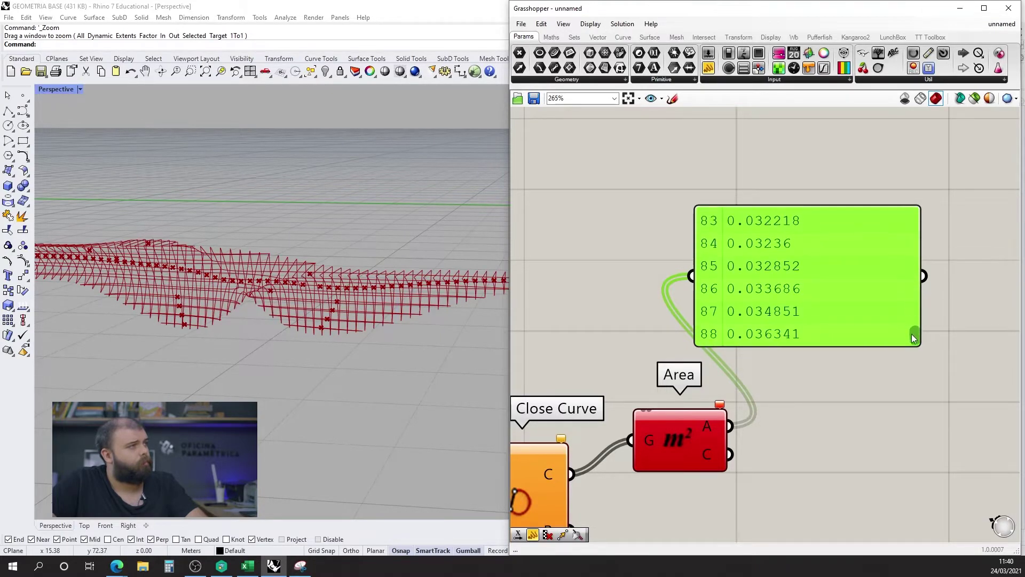
scroll(919, 334, "down", 4)
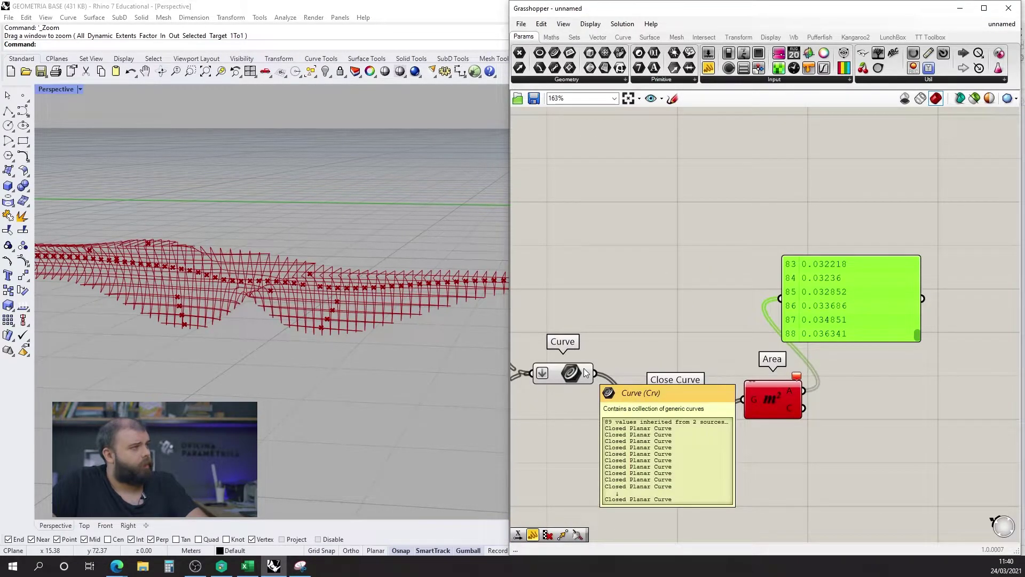
left_click_drag(595, 372, 785, 298, "shift")
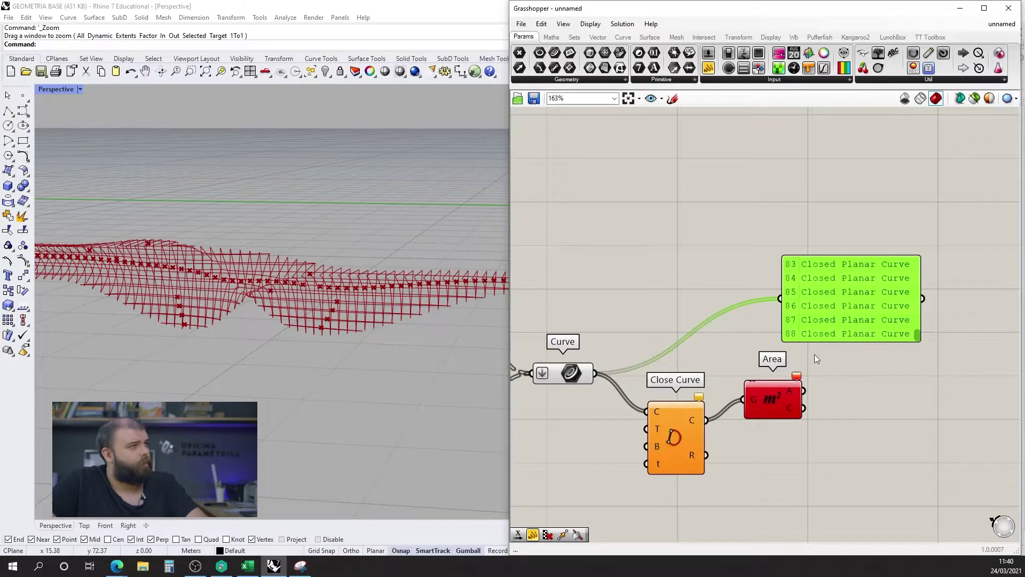
left_click_drag(670, 430, 674, 417)
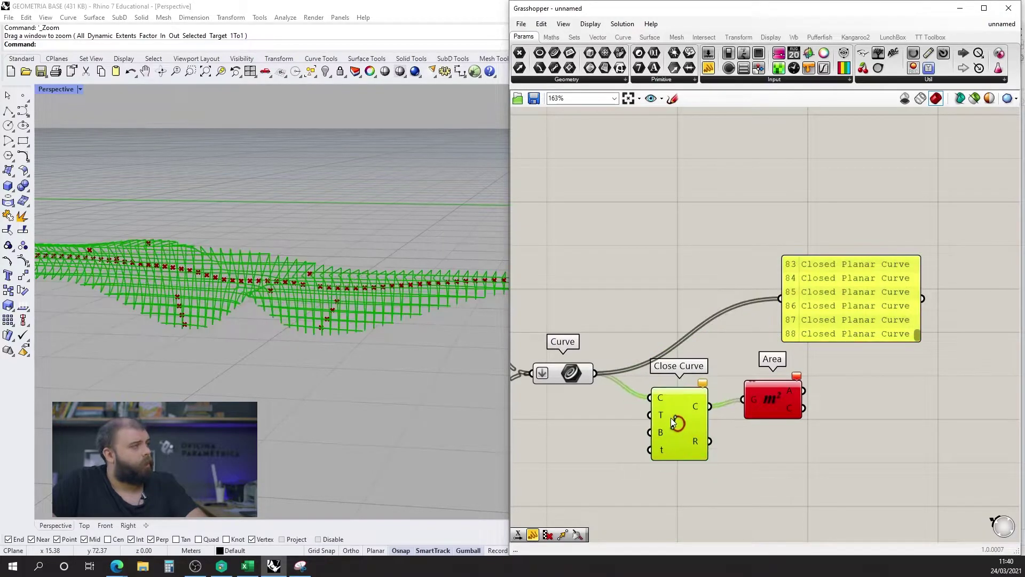
- Try routing the curves through a Simplify Curve component before Close Curve and Area
double_click(671, 288)
type("sim")
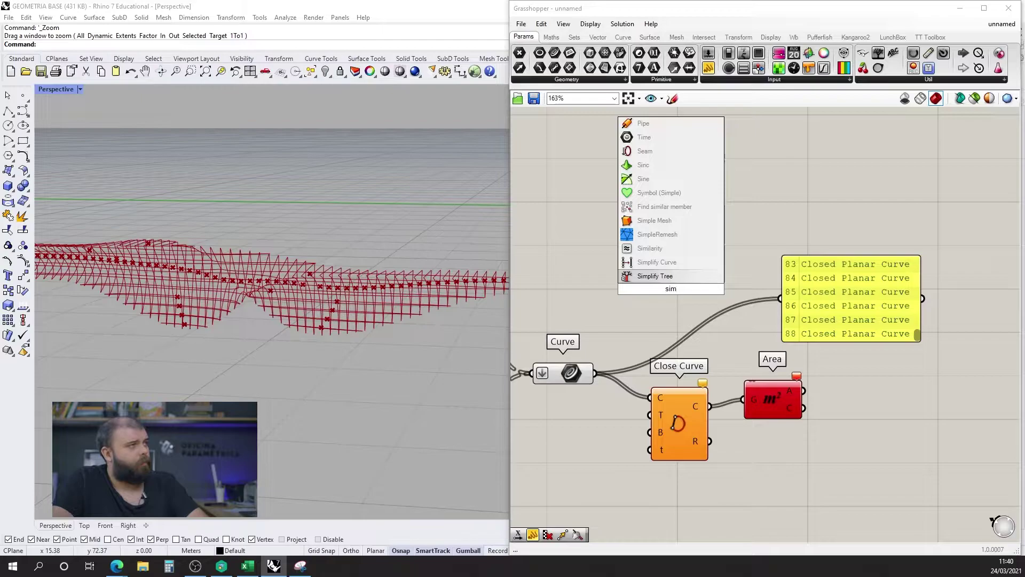
left_click(657, 262)
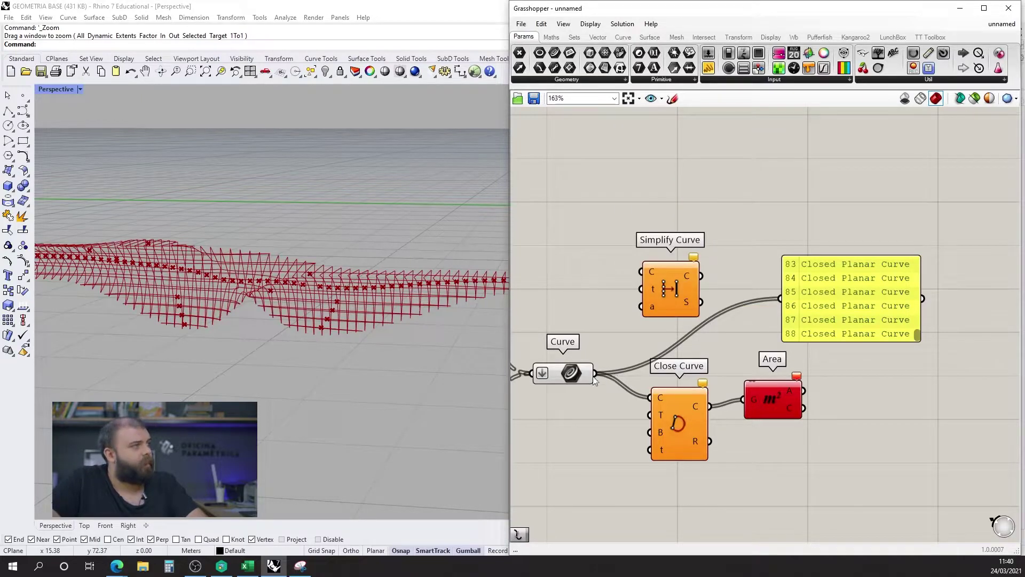
left_click_drag(594, 373, 766, 395)
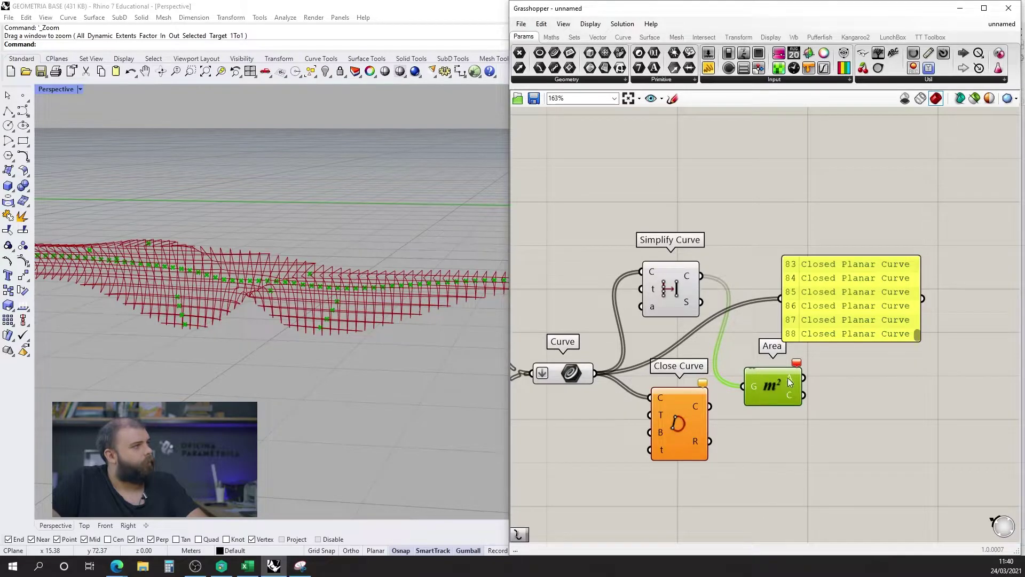
left_click_drag(701, 276, 674, 407)
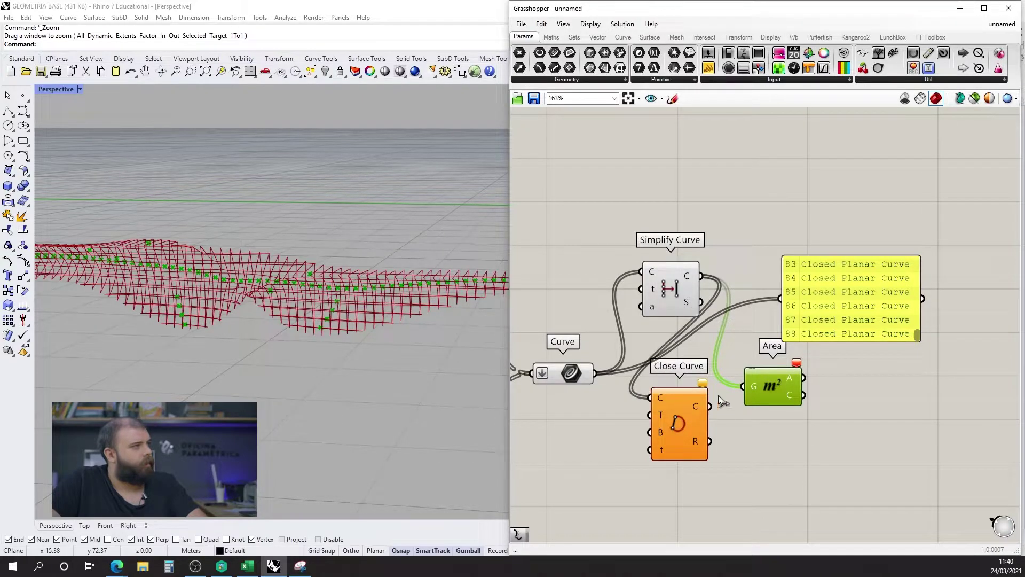
left_click_drag(752, 386, 779, 381)
left_click_drag(709, 406, 769, 383)
left_click_drag(674, 427, 722, 409)
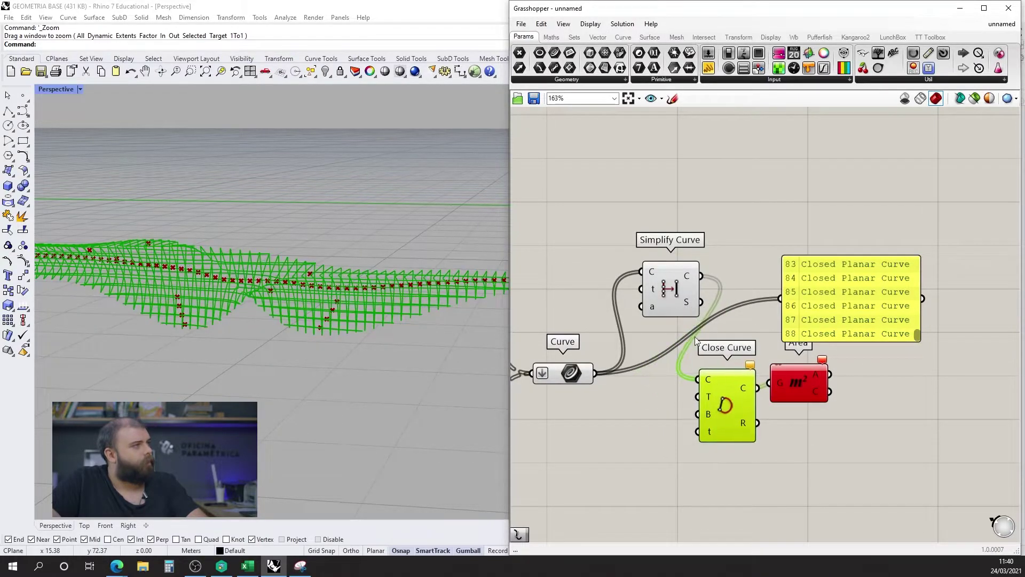
left_click_drag(670, 291, 624, 461)
left_click(643, 419)
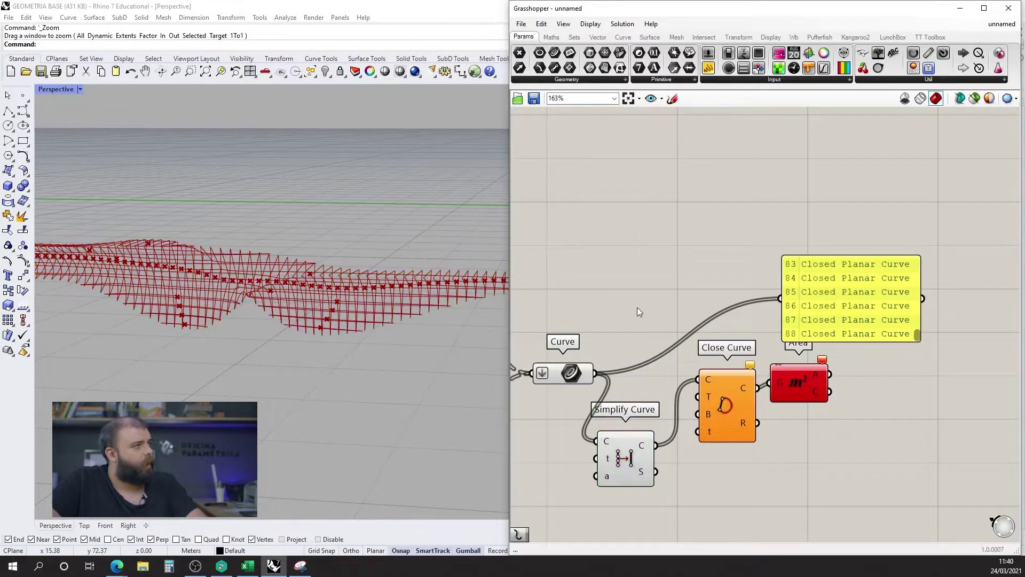
- Reconnect the Curve parameter directly to Close Curve and delete the Simplify Curve component
left_click_drag(601, 374, 698, 379)
left_click(625, 457)
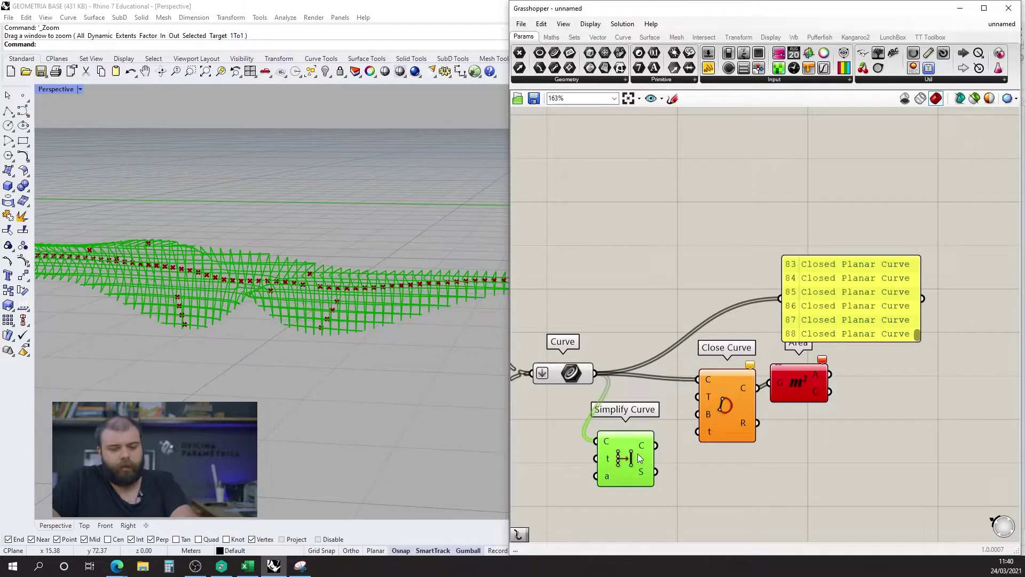
key("Delete")
- Arrange Close Curve and Area side by side after the Curve parameter, and shift the panel slightly away from them
left_click_drag(742, 414, 680, 436)
left_click_drag(803, 379, 629, 471)
left_click(769, 425)
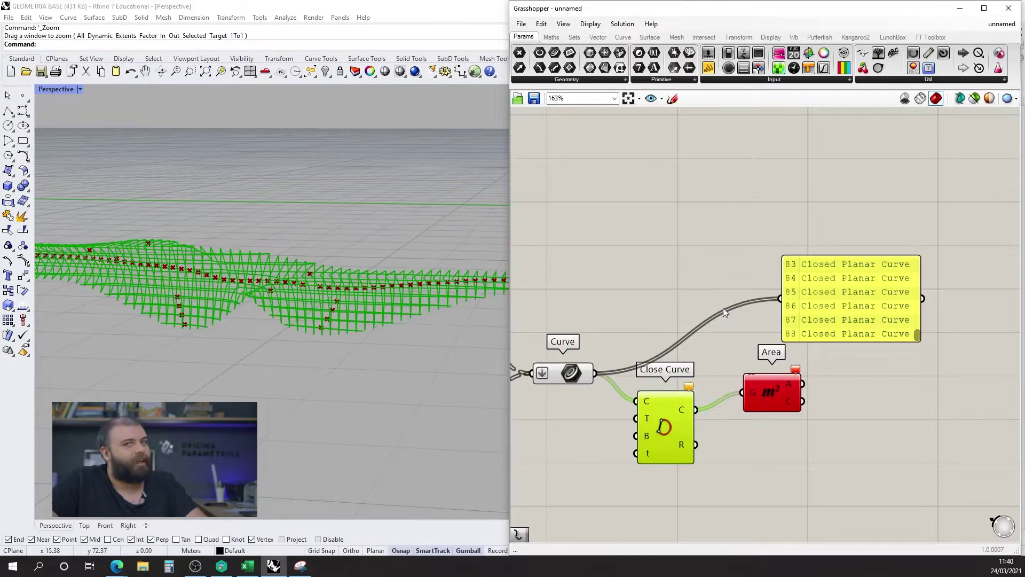
left_click_drag(767, 397, 739, 415)
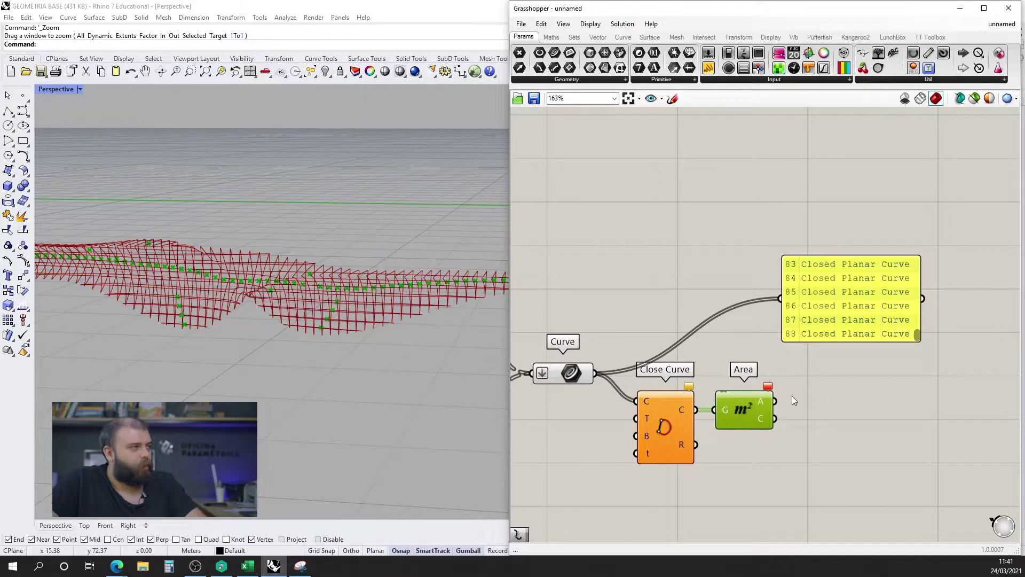
left_click(793, 396)
left_click_drag(835, 316, 855, 319)
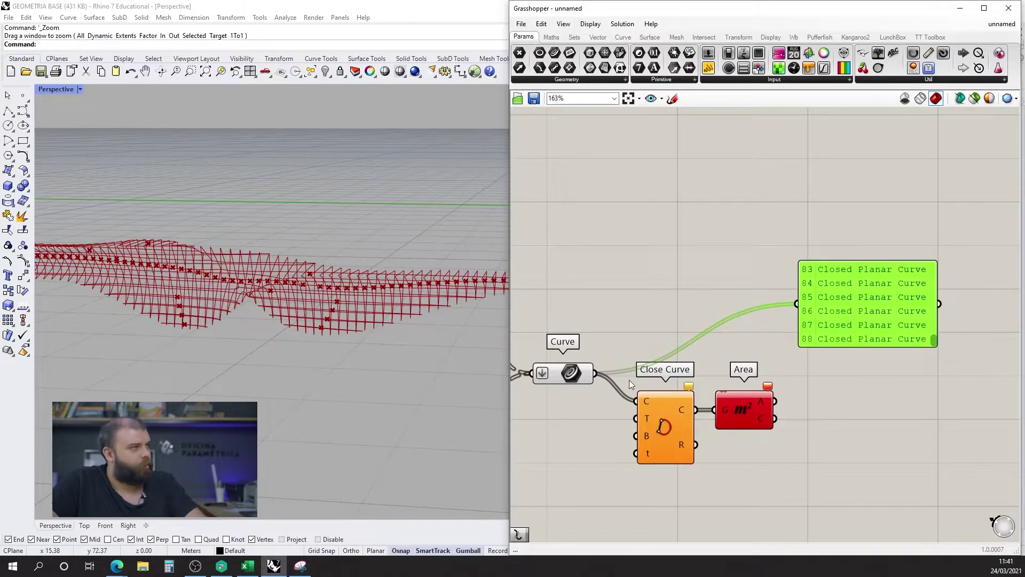
- Read Close Curve's warning and compare the panel's list for the Curve parameter with the one for Close Curve's output
mouse_move(688, 385)
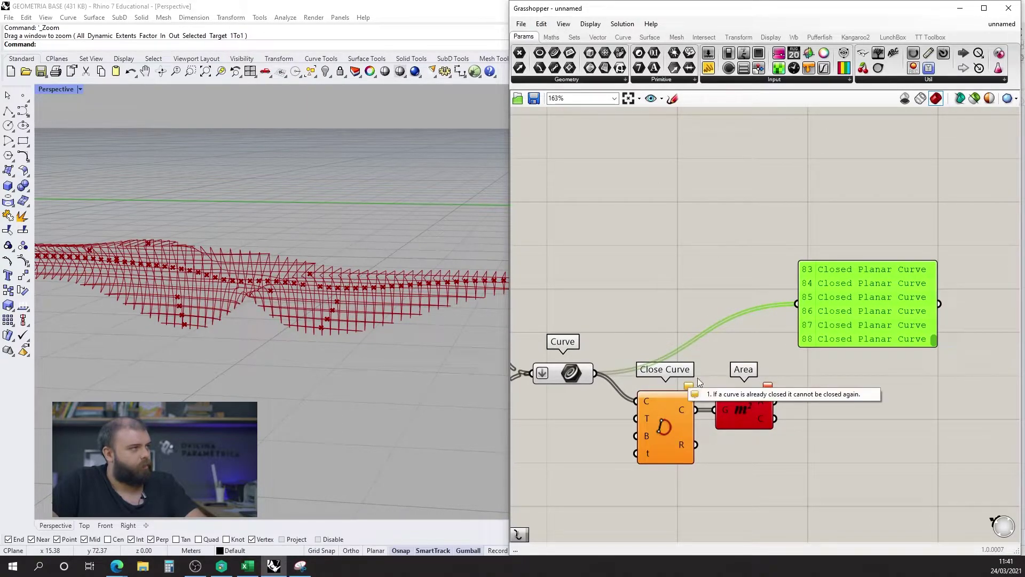
left_click(725, 348)
left_click_drag(674, 406, 657, 405)
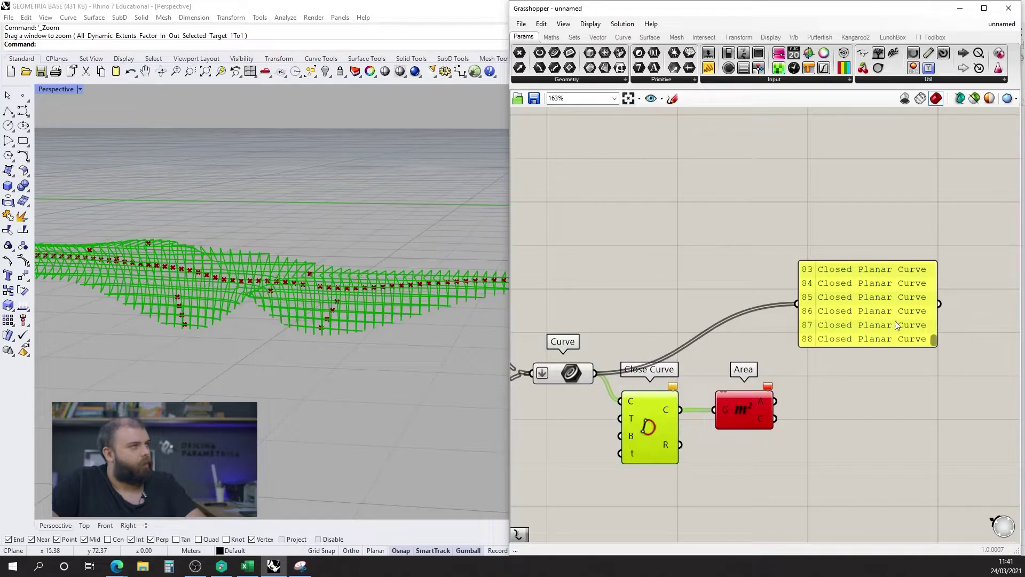
left_click_drag(934, 343, 933, 280)
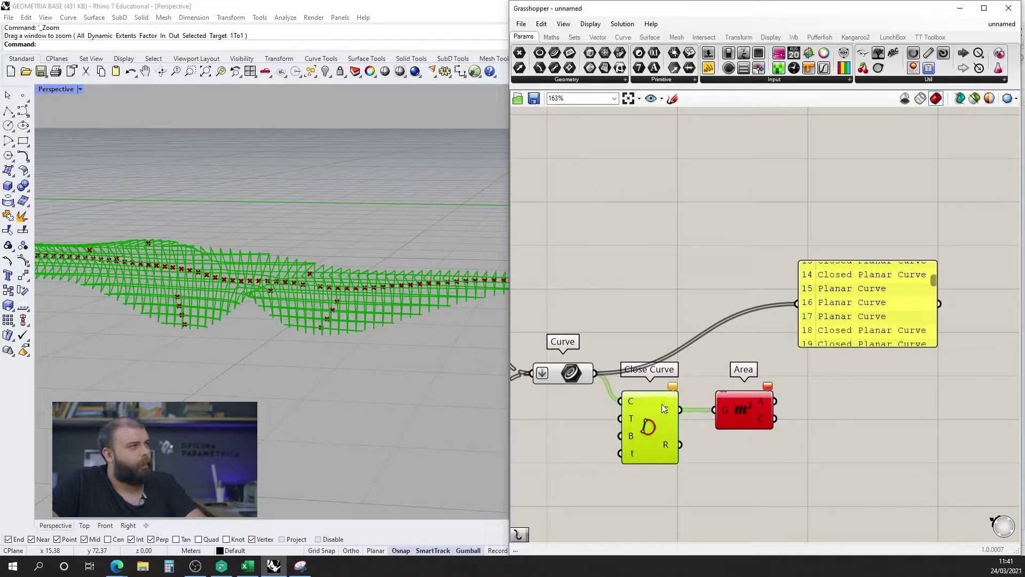
left_click_drag(680, 410, 796, 304)
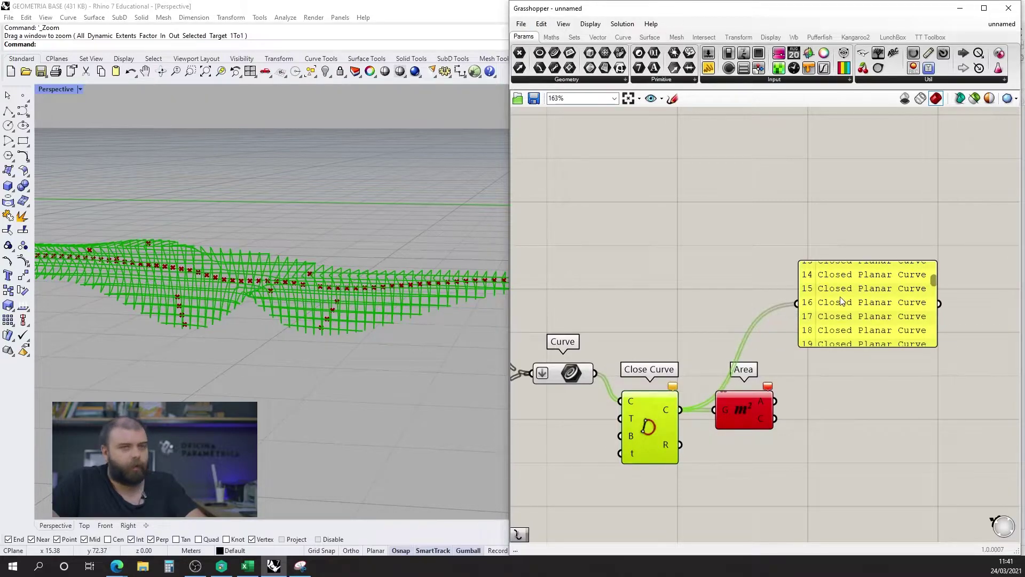
left_click(674, 386)
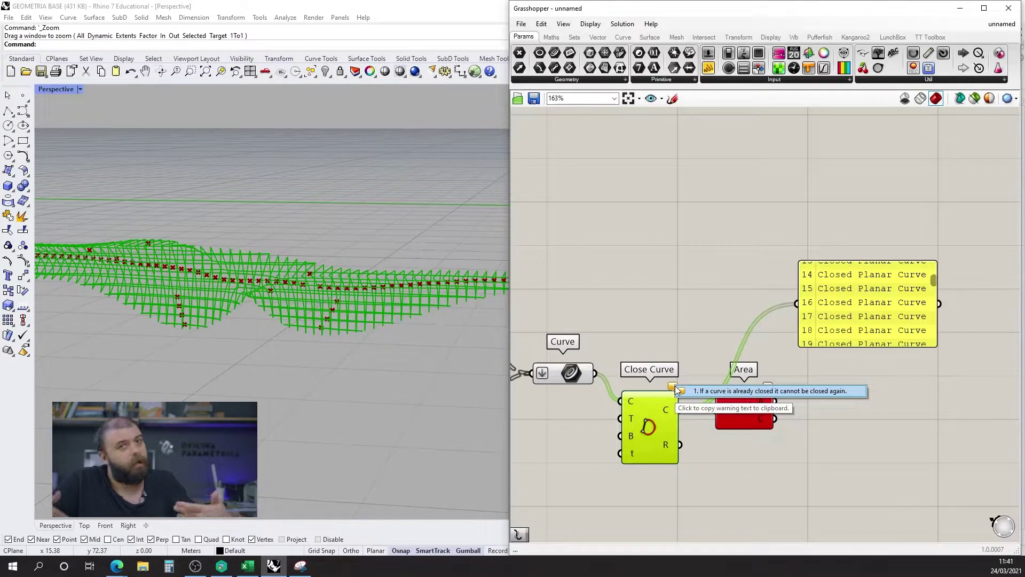
left_click(680, 344)
- Connect Area's A output to the panel and examine the area values alongside the contour curves in the viewport
scroll(818, 381, "down", 2)
scroll(646, 422, "up", 4)
left_click(643, 422)
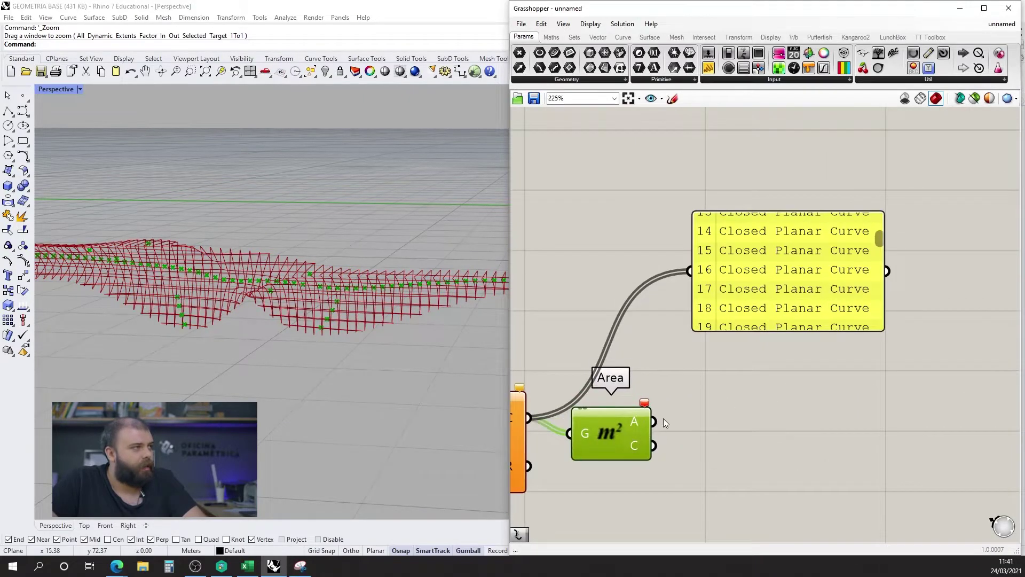
left_click_drag(654, 421, 783, 284)
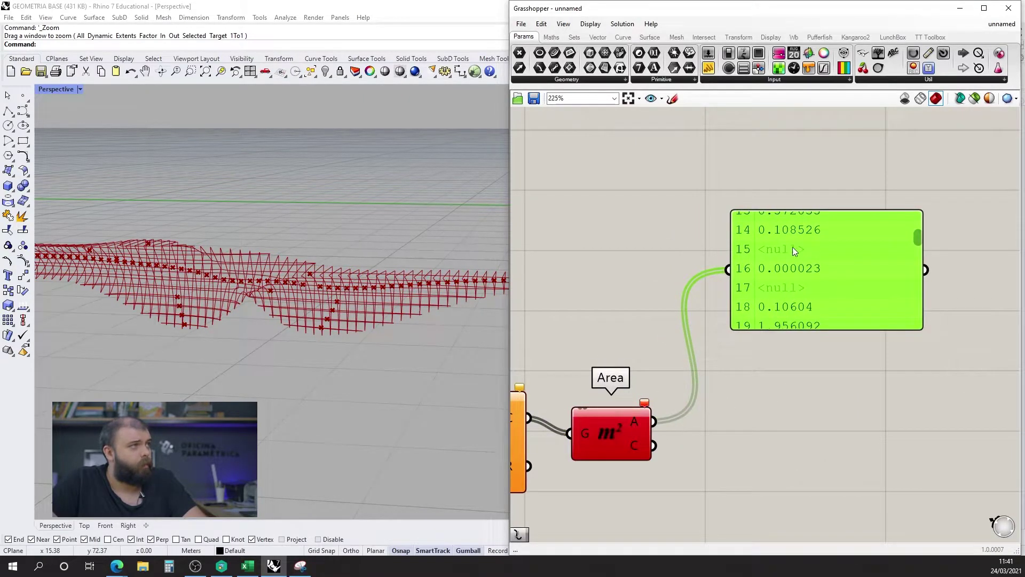
left_click(630, 444)
right_click_drag(451, 367, 314, 303)
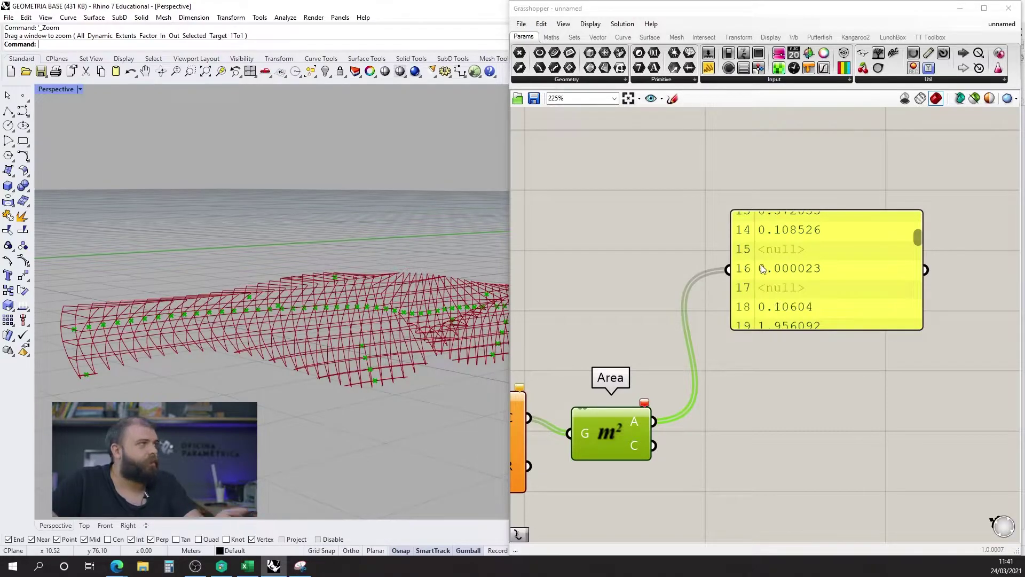
left_click(642, 281)
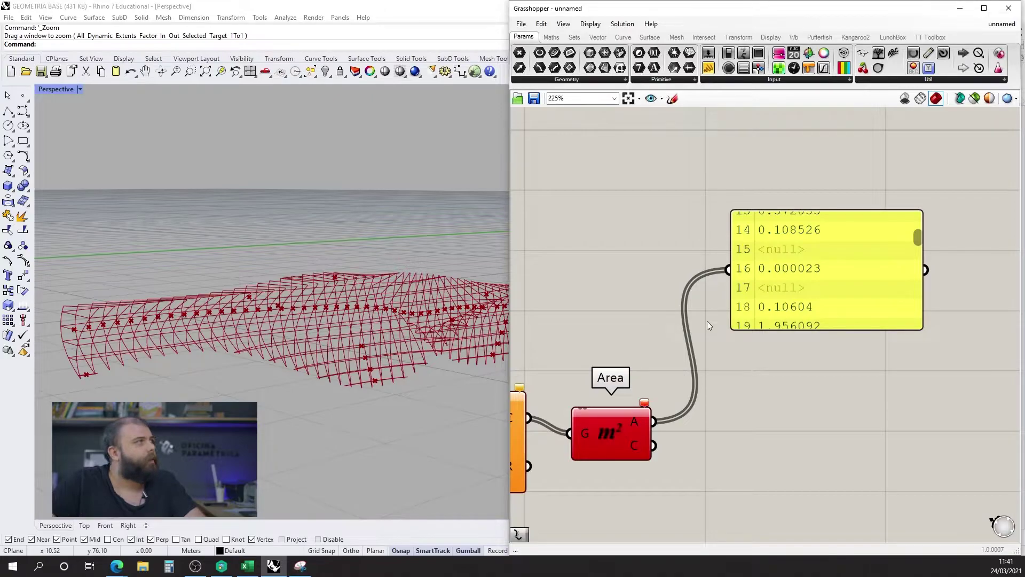
- Raise the Distance slider to a much wider contour spacing and check the whole definition
scroll(922, 346, "down", 6)
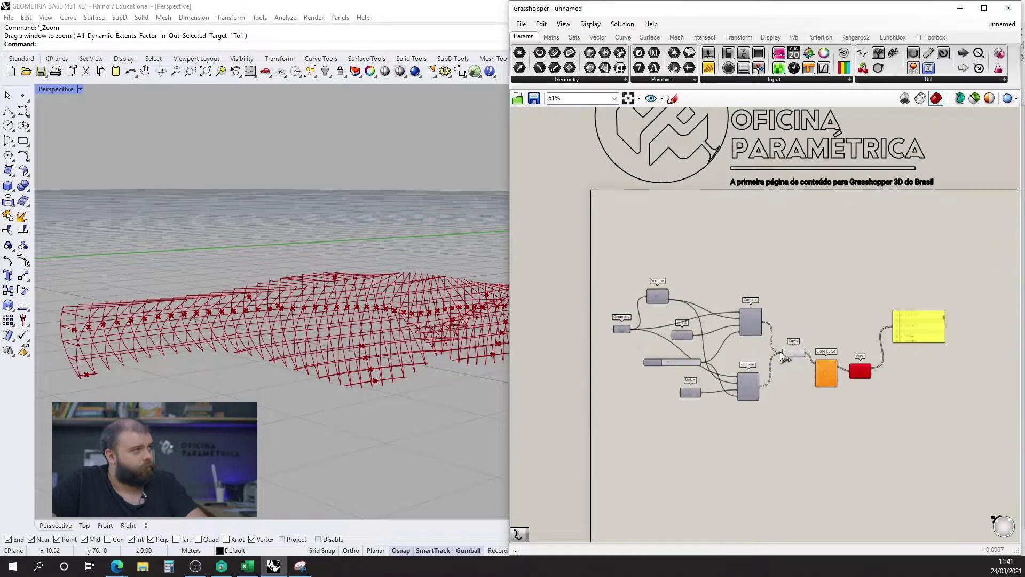
scroll(696, 361, "up", 5)
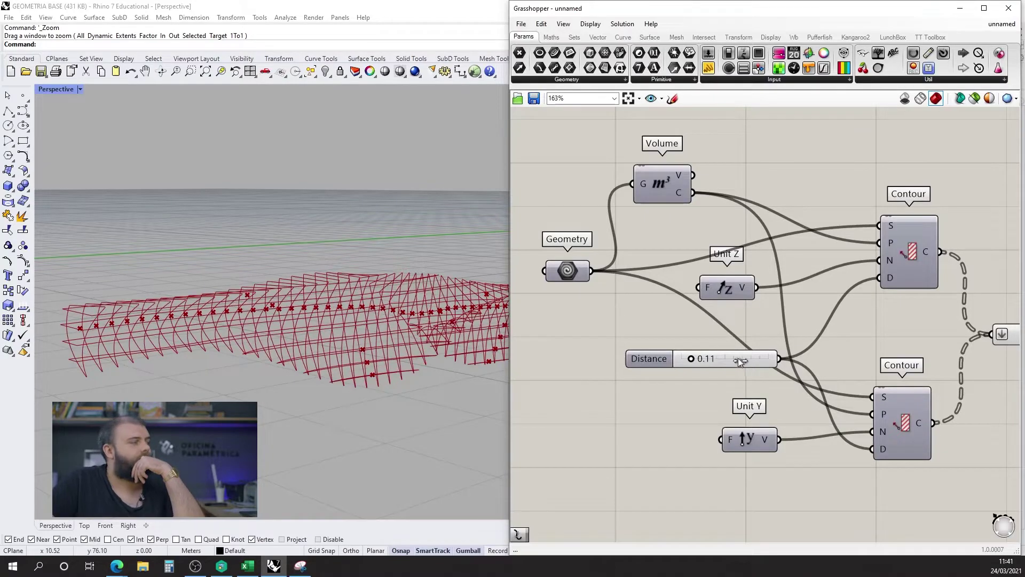
left_click_drag(690, 359, 738, 360)
scroll(613, 330, "down", 5)
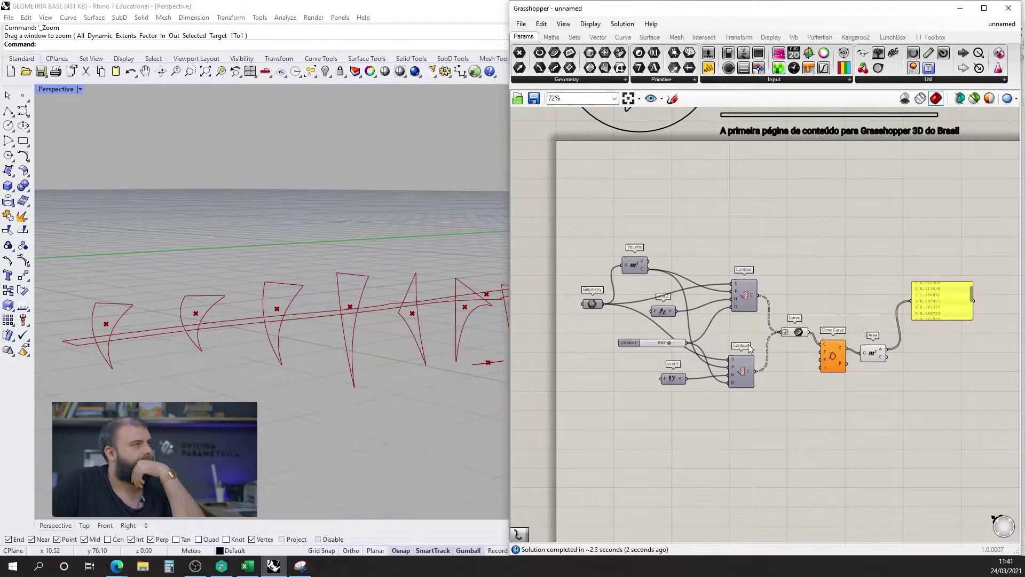
- Set the Distance slider feeding both Contour components to 0.08
scroll(613, 336, "up", 4)
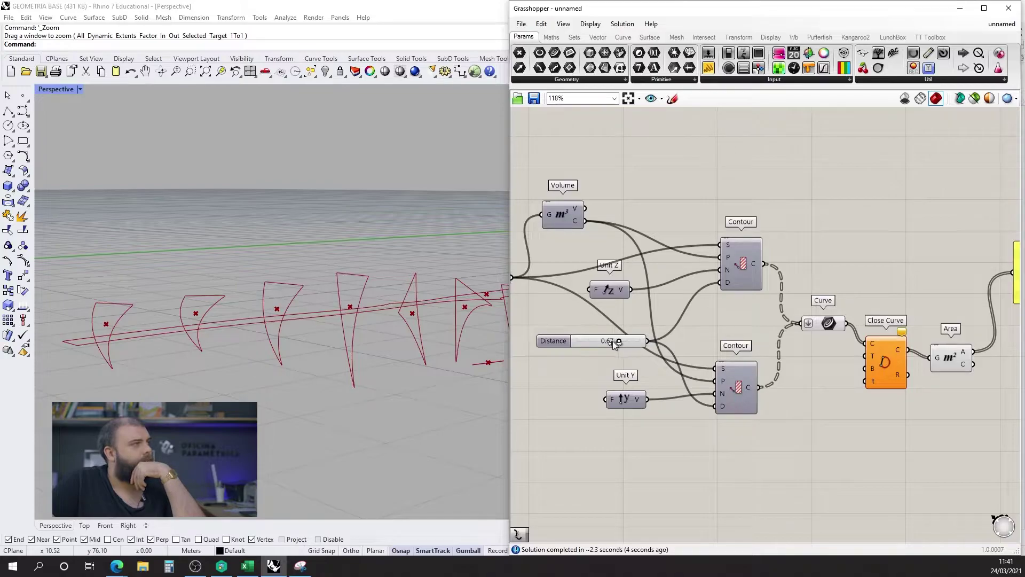
left_click_drag(614, 340, 581, 342)
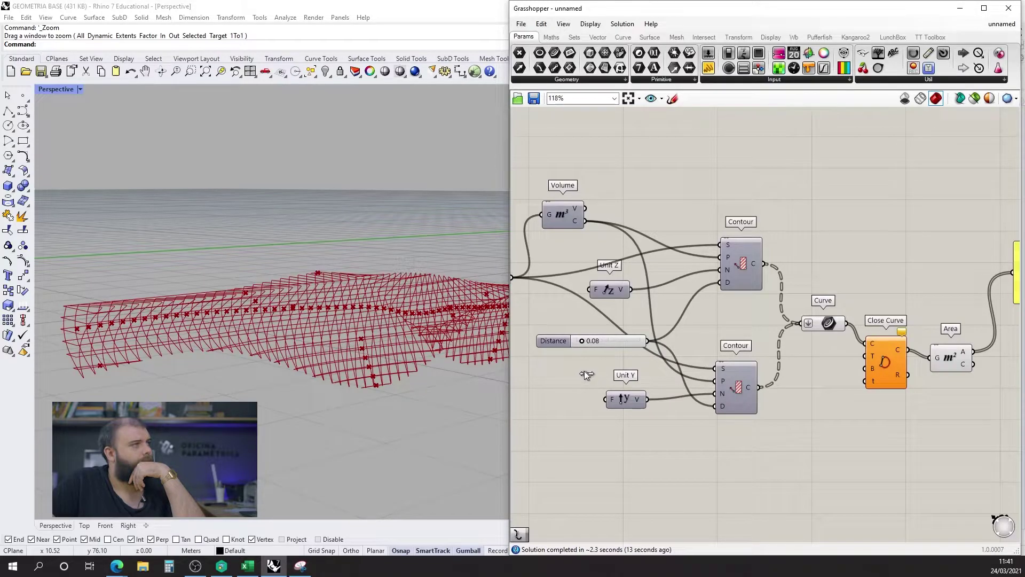
scroll(585, 354, "down", 1)
scroll(604, 347, "up", 3)
double_click(604, 346)
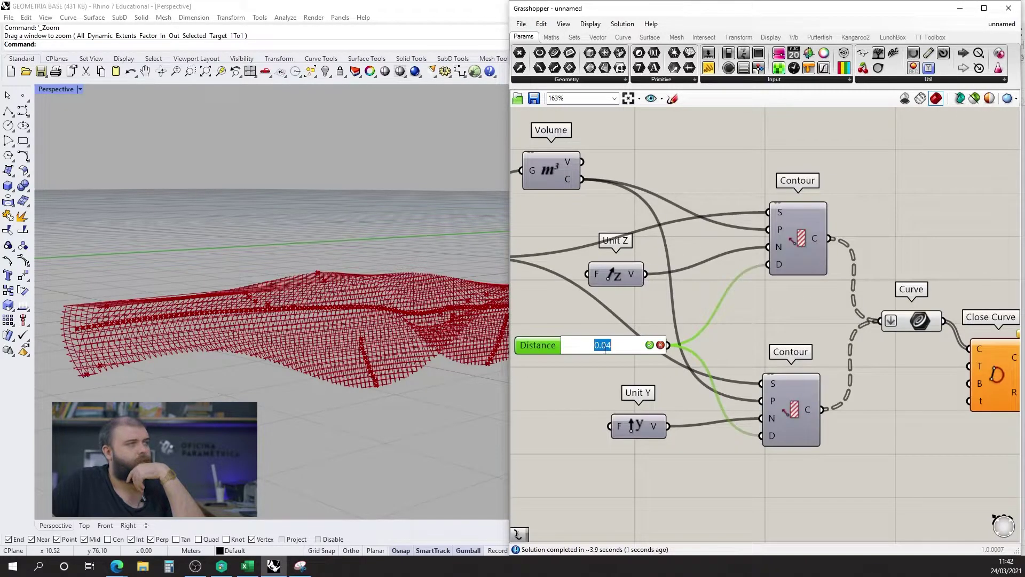
type("0.08")
key("Return")
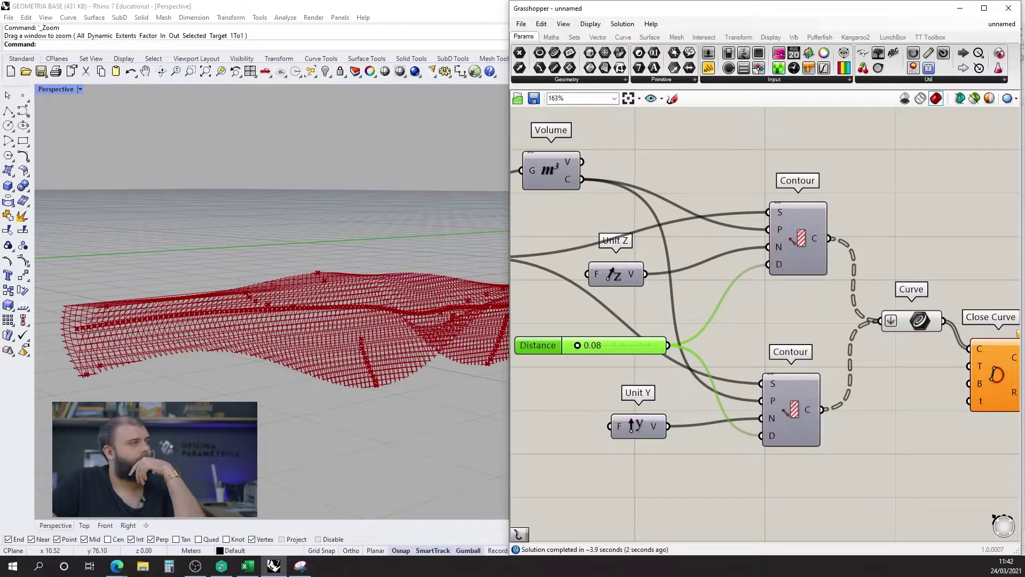
scroll(560, 387, "down", 3)
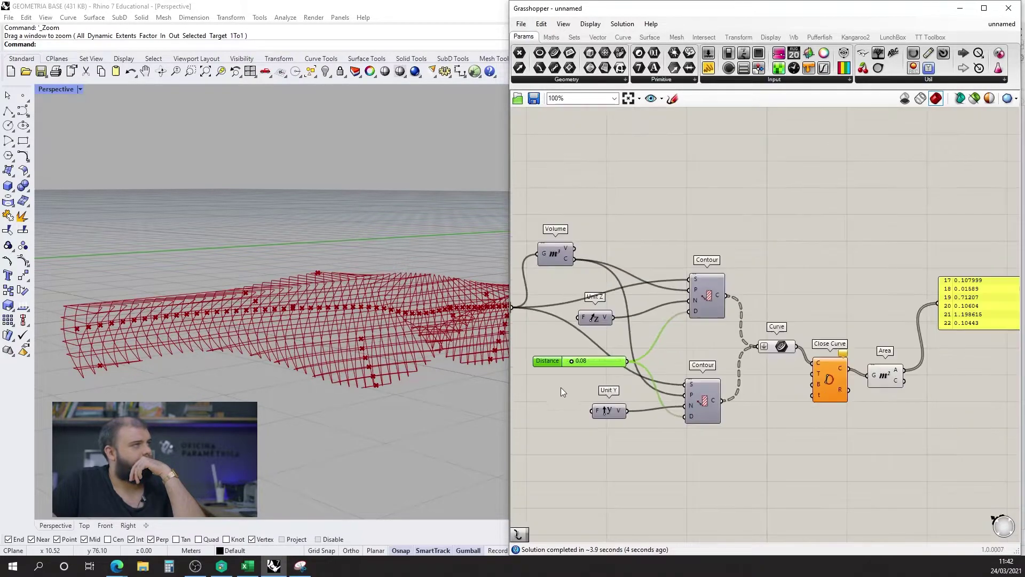
left_click(584, 409)
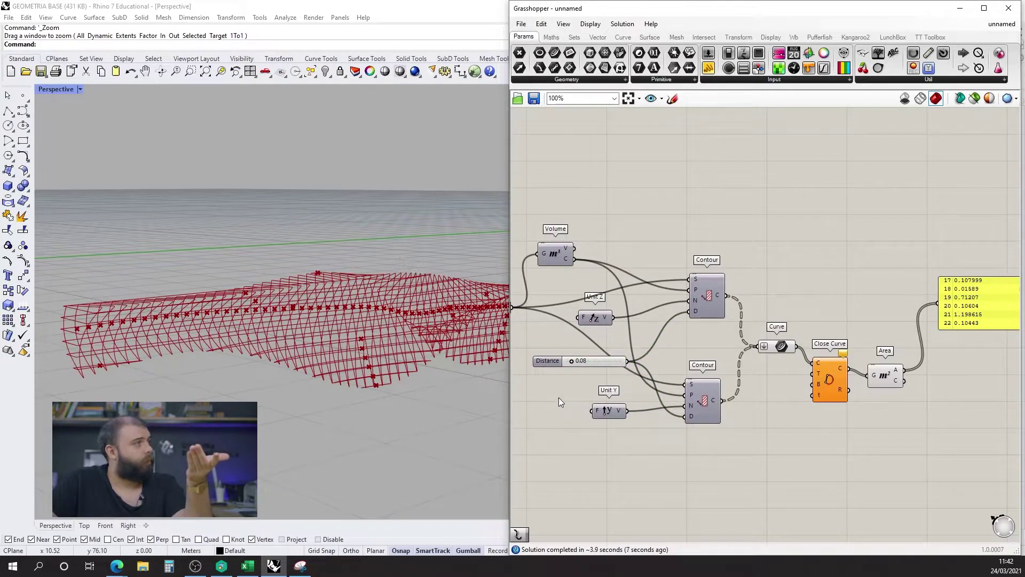
- Try a wider contour spacing of 0.1 on the Distance slider
scroll(598, 363, "up", 2)
left_click(598, 360)
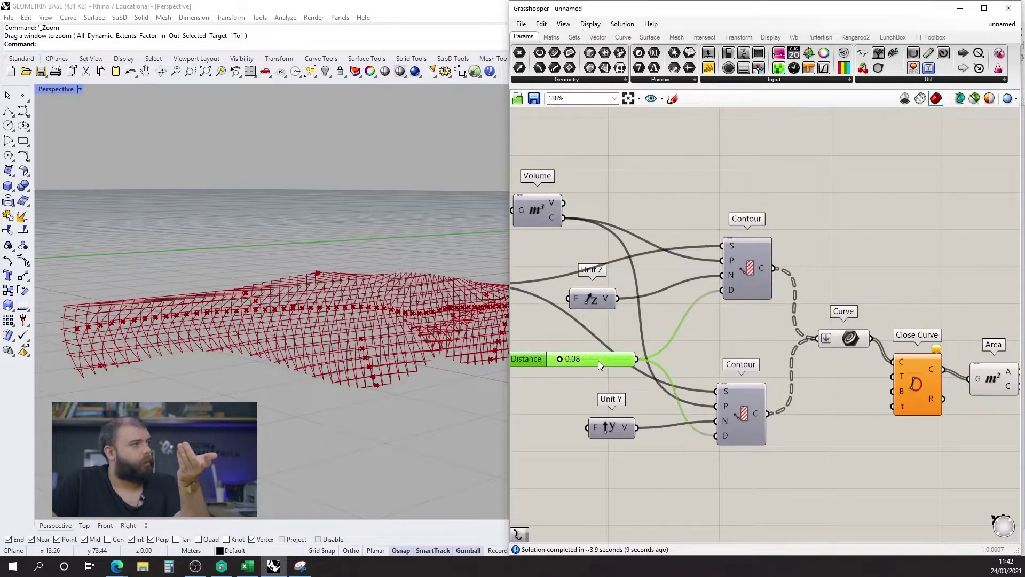
double_click(598, 360)
type("0.1")
key("Return")
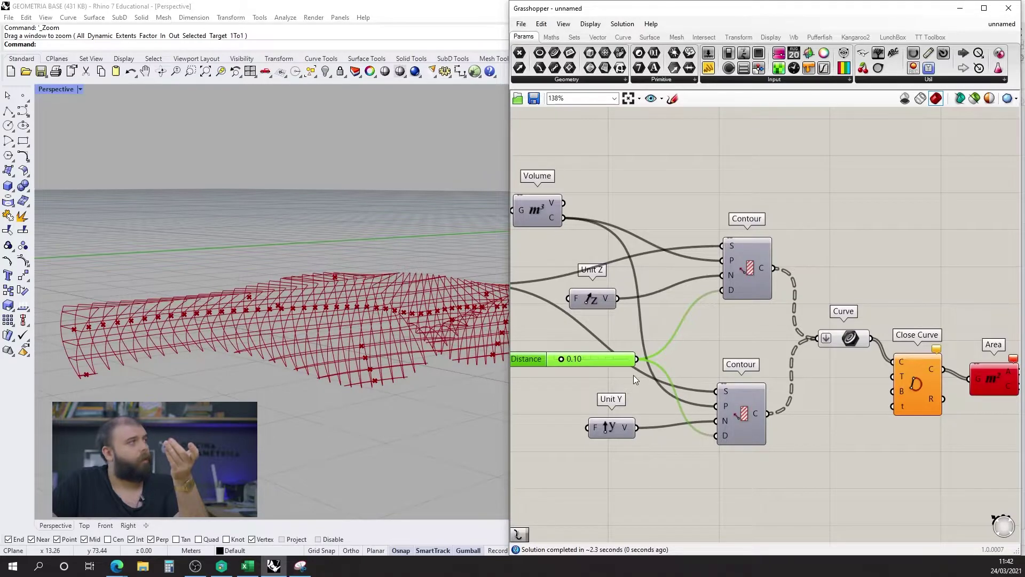
- Return the contour spacing on the Distance slider to 0.08
scroll(600, 360, "down", 1)
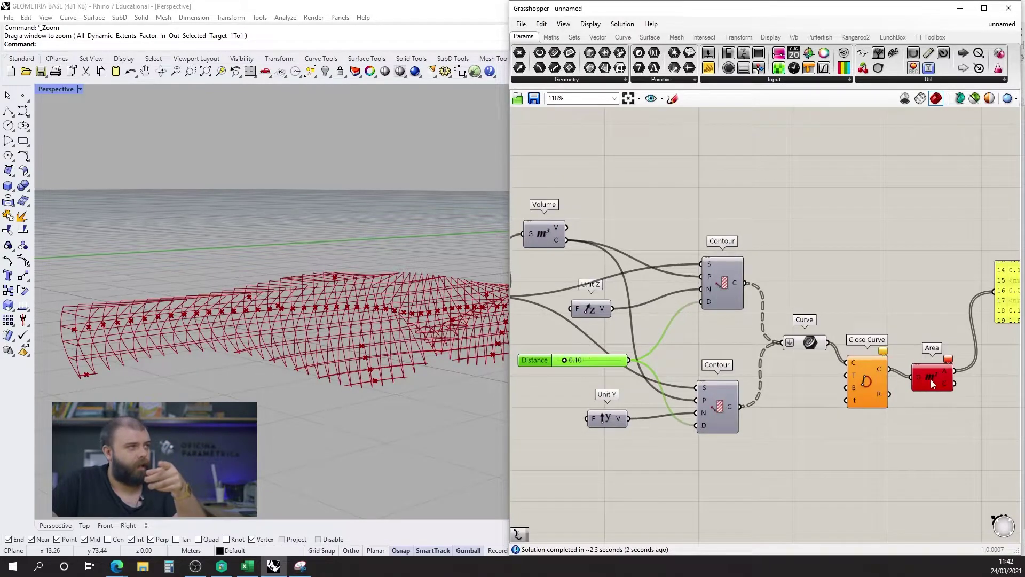
double_click(590, 361)
type("0.08")
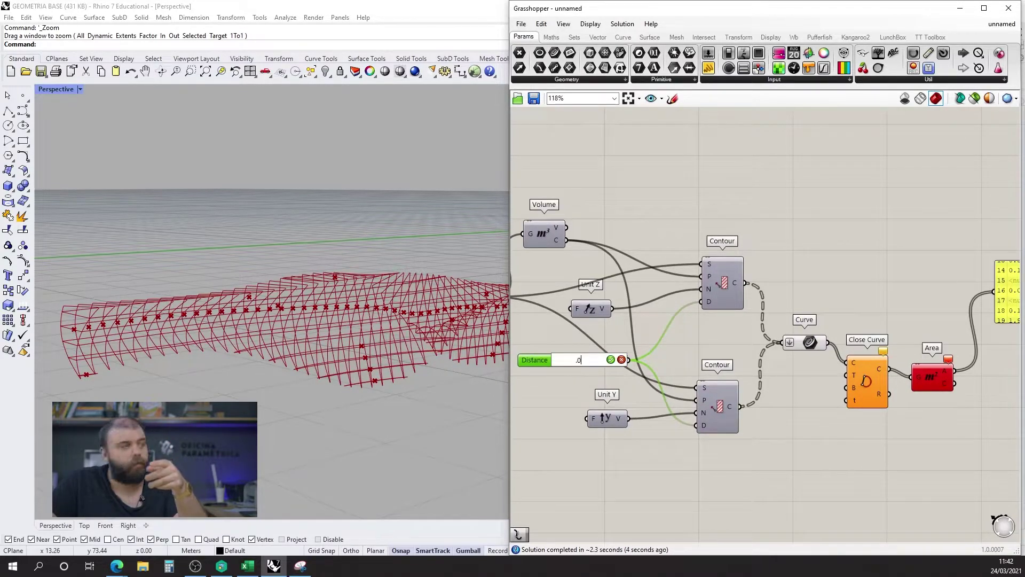
key("Return")
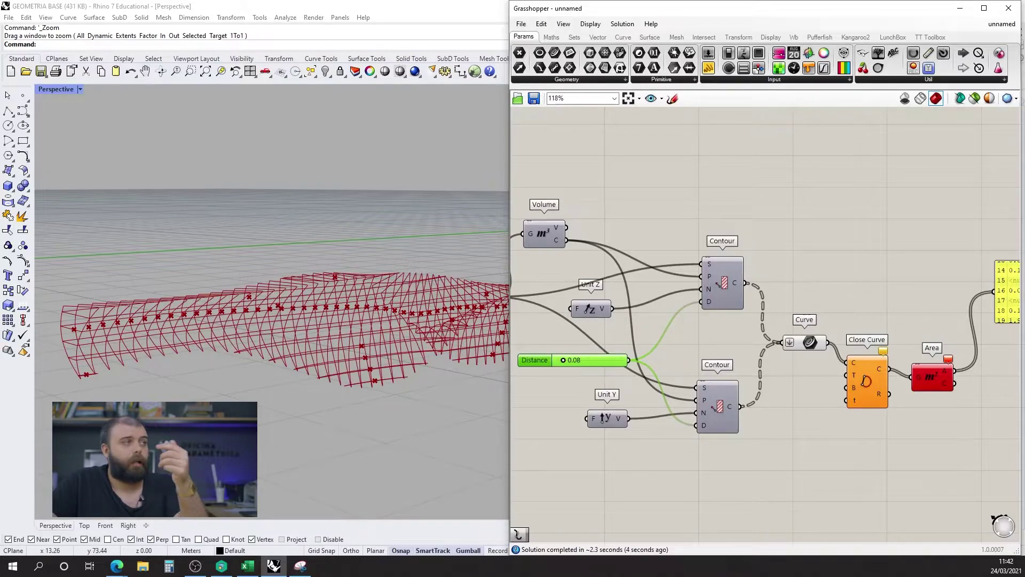
left_click(613, 390)
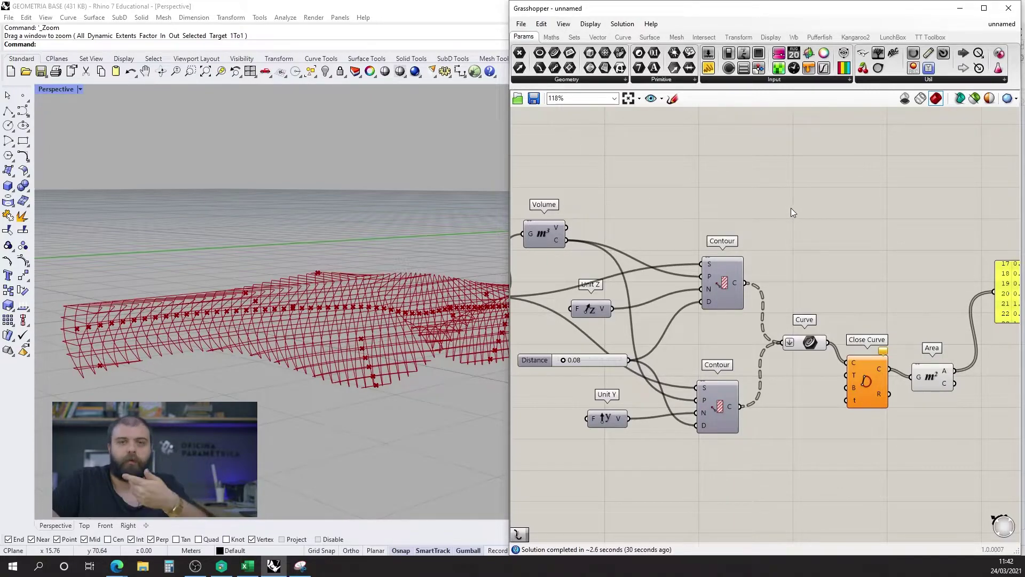
- Move the Area component closer to Close Curve
scroll(792, 213, "down", 4)
scroll(790, 363, "up", 6)
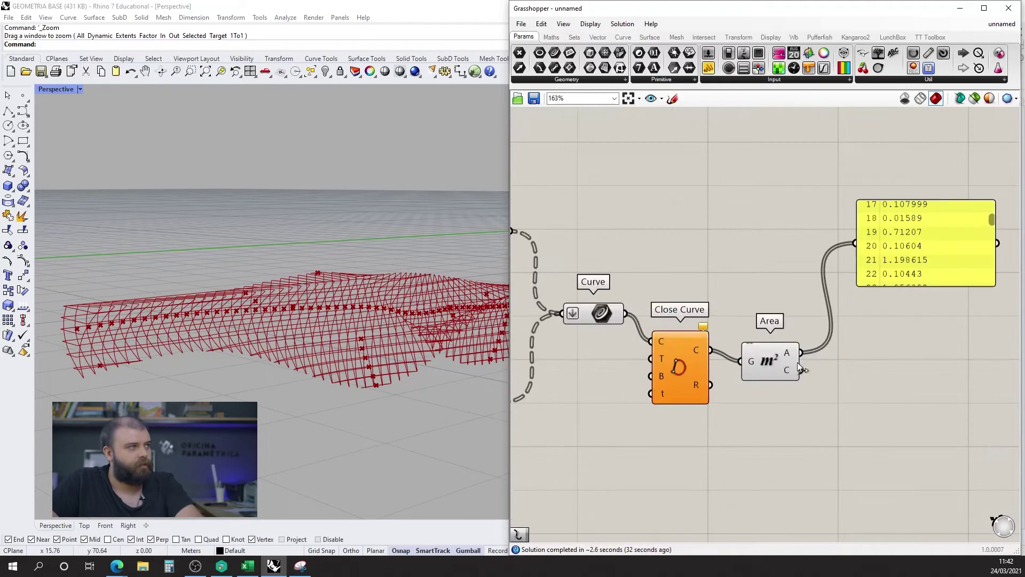
left_click_drag(776, 361, 761, 345)
left_click(770, 281)
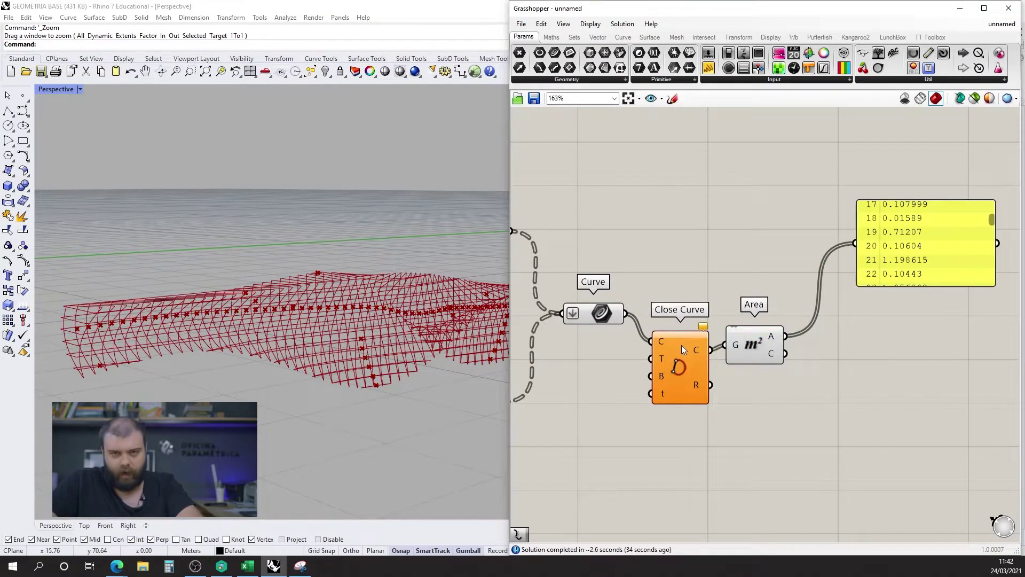
scroll(901, 376, "down", 4)
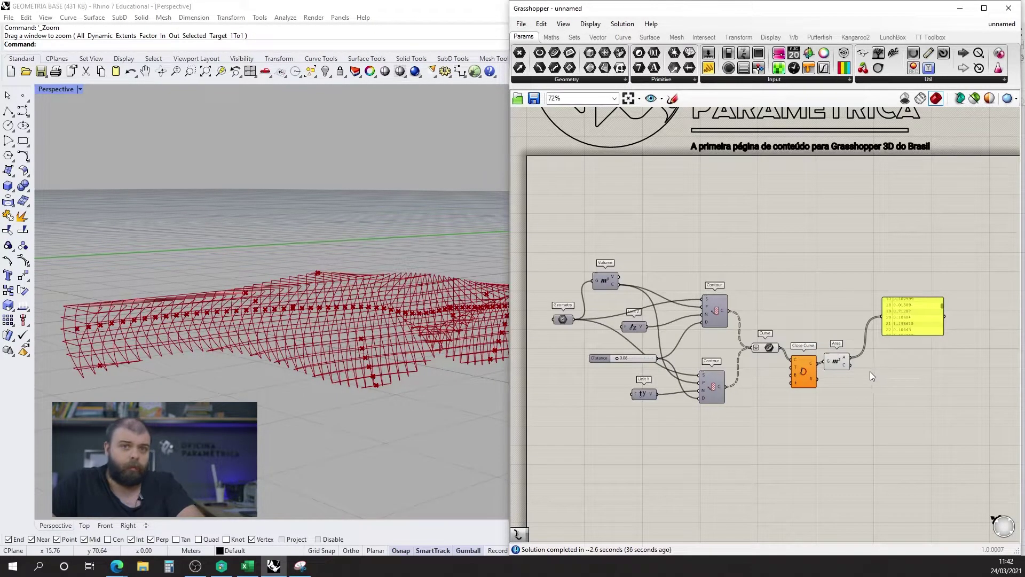
- Check the Distance slider and Curve parameter, and align Close Curve and Area in a row with the Curve parameter
scroll(620, 368, "up", 8)
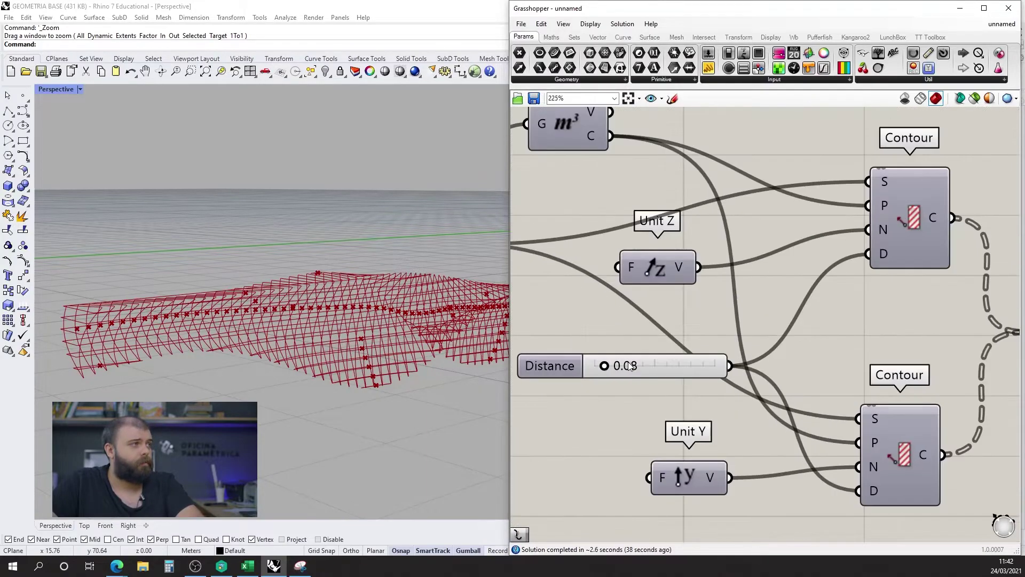
left_click(668, 350)
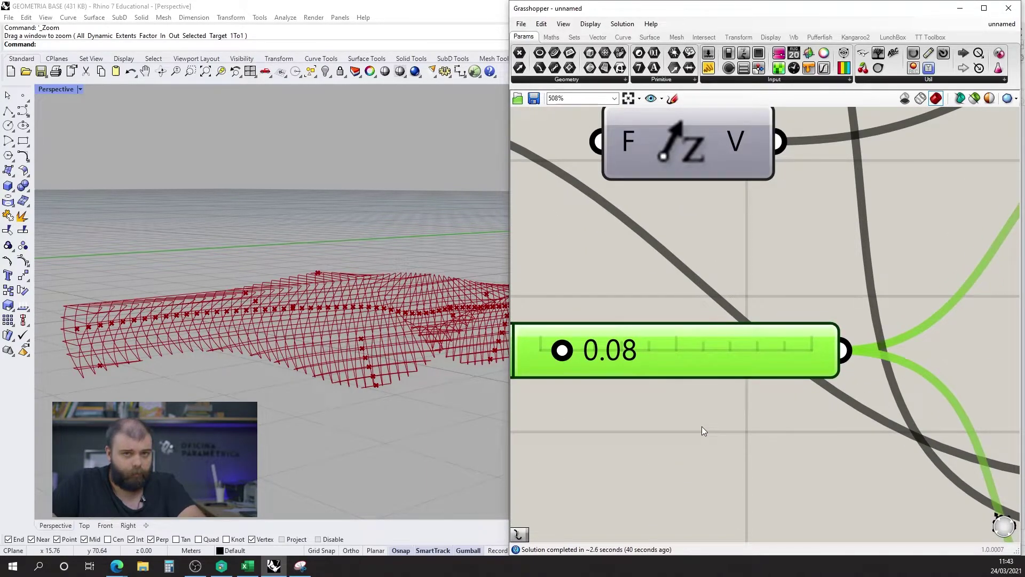
scroll(706, 426, "down", 8)
left_click(682, 422)
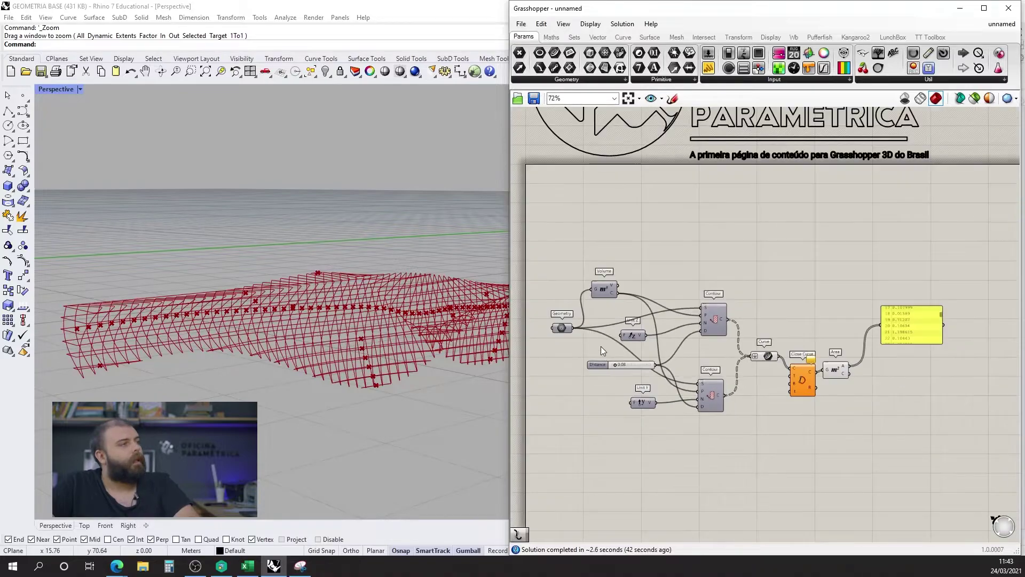
scroll(841, 371, "up", 4)
left_click(617, 335)
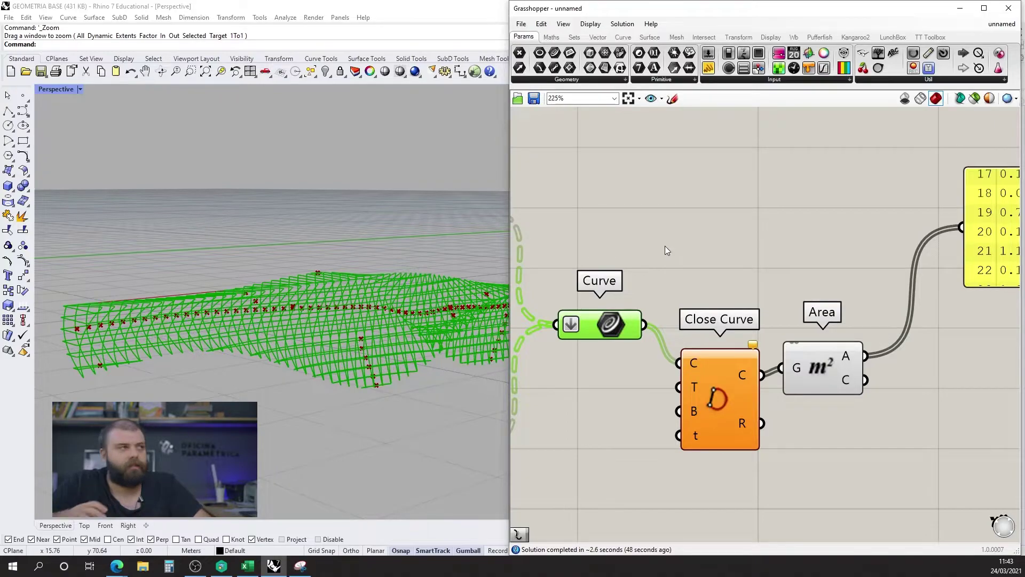
left_click_drag(706, 388, 699, 348)
left_click_drag(805, 375, 803, 343)
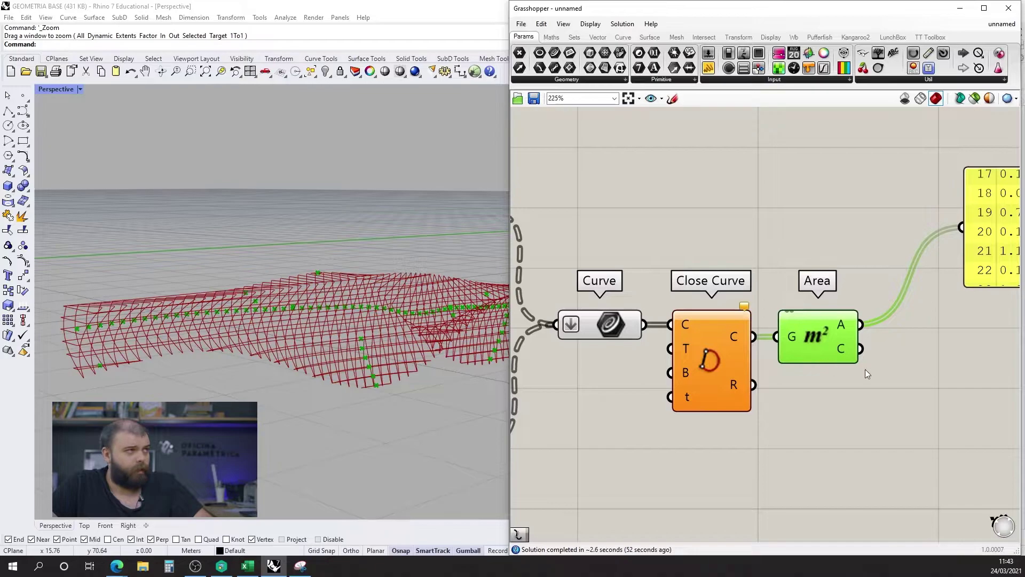
- Orbit around the contours and read the panel's area list from its first entries through the last ones
scroll(865, 369, "down", 5)
scroll(605, 362, "up", 6)
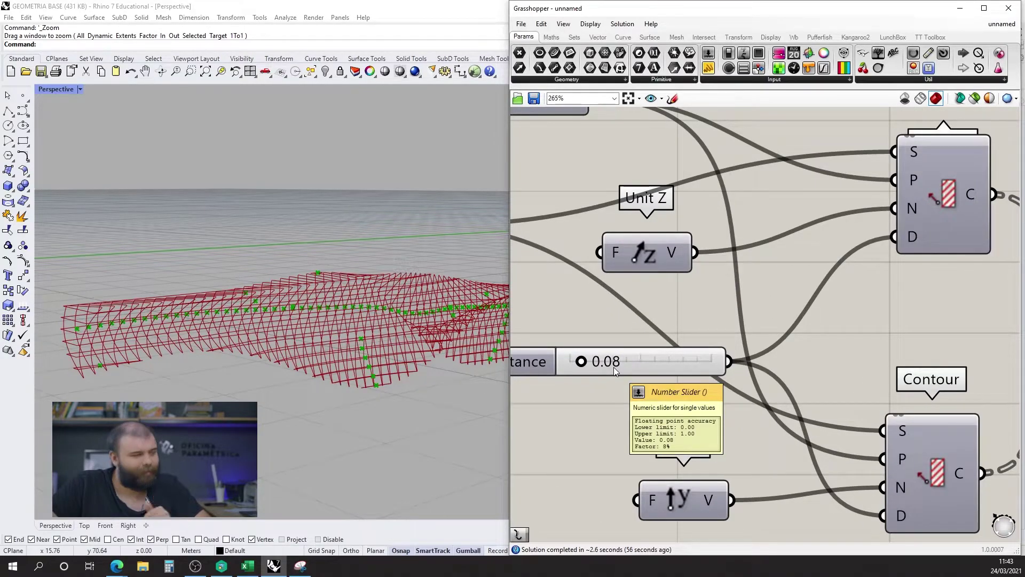
mouse_move(311, 308)
right_mouse_down()
mouse_move(310, 317)
mouse_move(314, 294)
right_mouse_up()
scroll(560, 332, "down", 4)
scroll(932, 241, "up", 4)
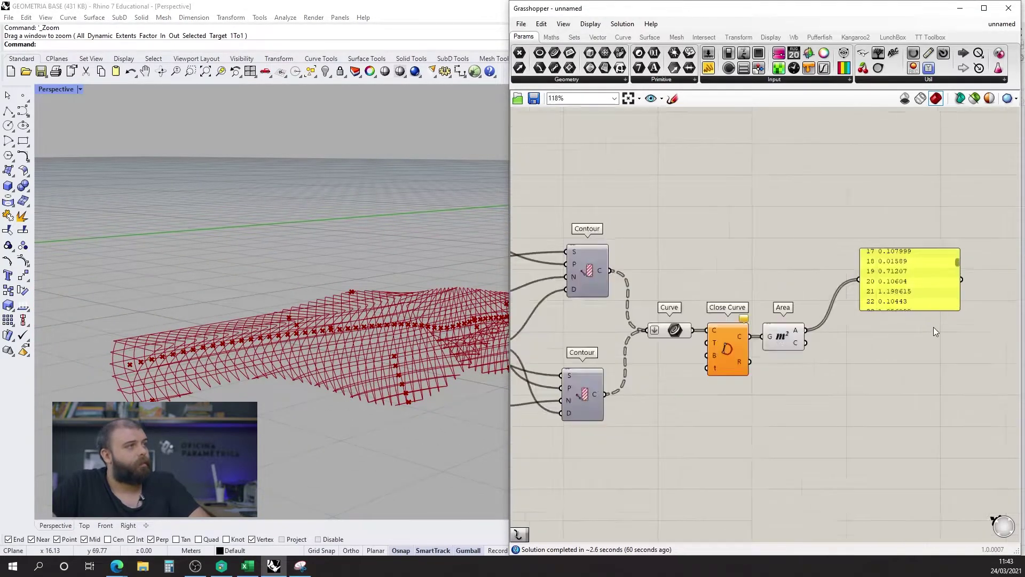
left_click_drag(973, 212, 977, 191)
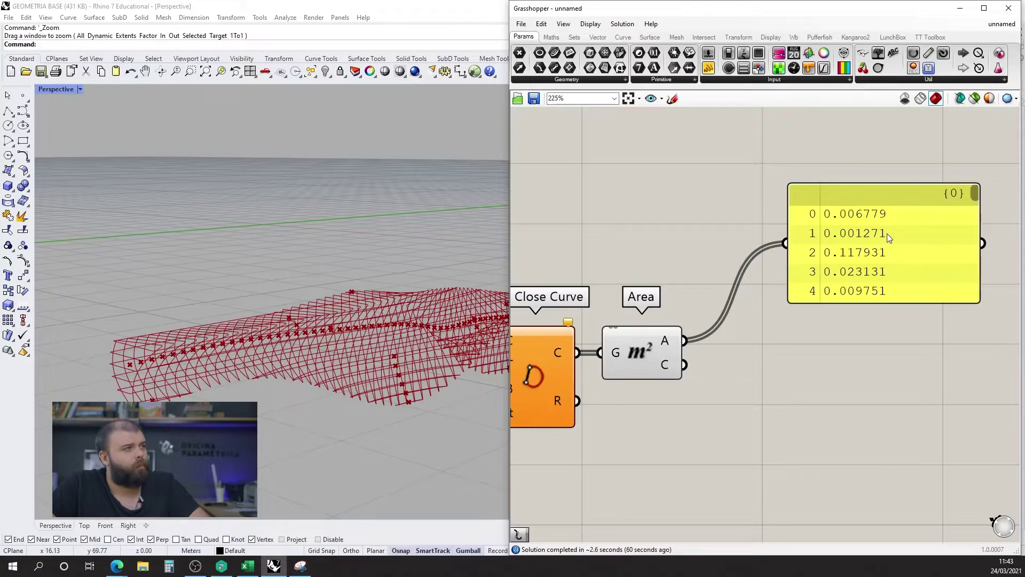
left_click_drag(977, 193, 965, 296)
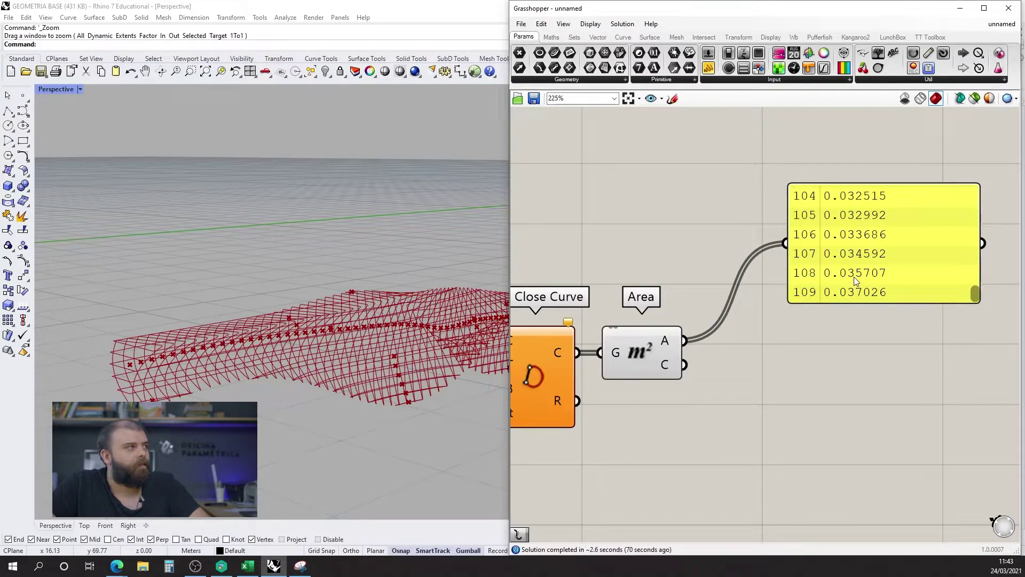
left_click_drag(973, 292, 984, 184)
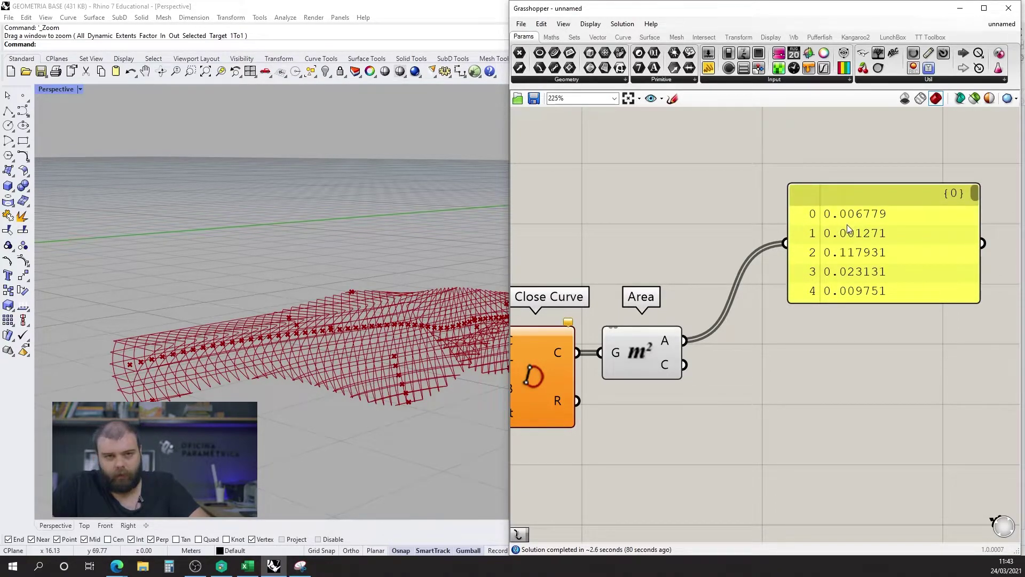
scroll(723, 329, "down", 4)
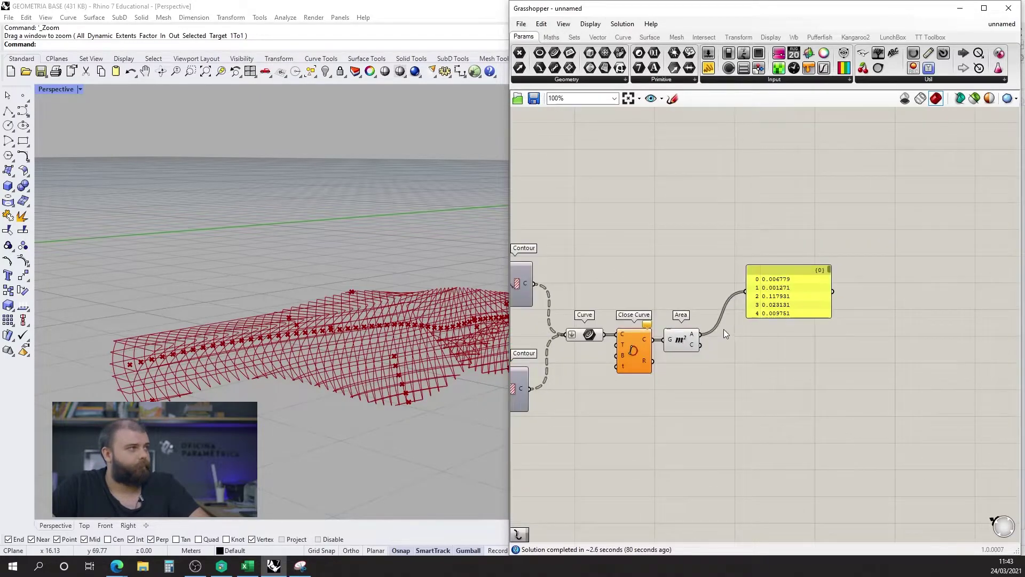
- Move Close Curve and Area together to a spot below the Curve parameter
left_click_drag(750, 435, 624, 298)
left_click_drag(641, 338, 632, 409)
left_click(737, 321)
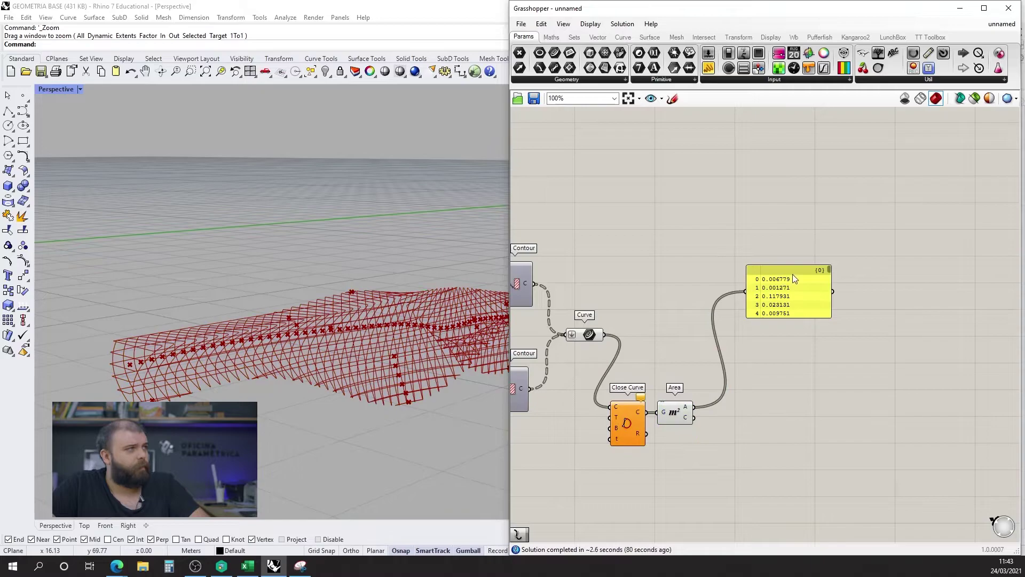
- Add a Sort List component to the canvas after Area, below the panel
left_click(588, 335)
scroll(823, 435, "up", 2)
left_click(782, 437)
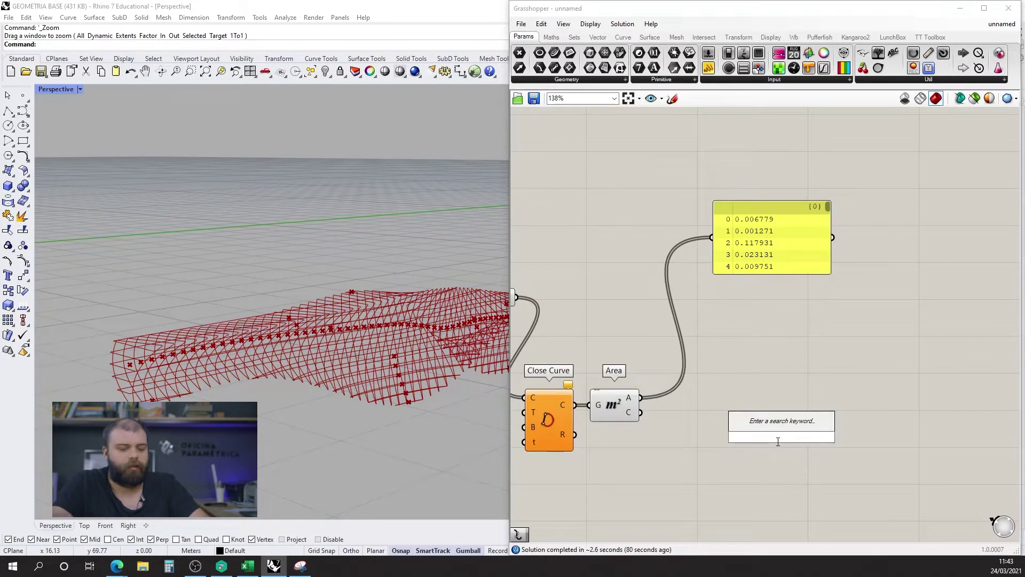
type("sort")
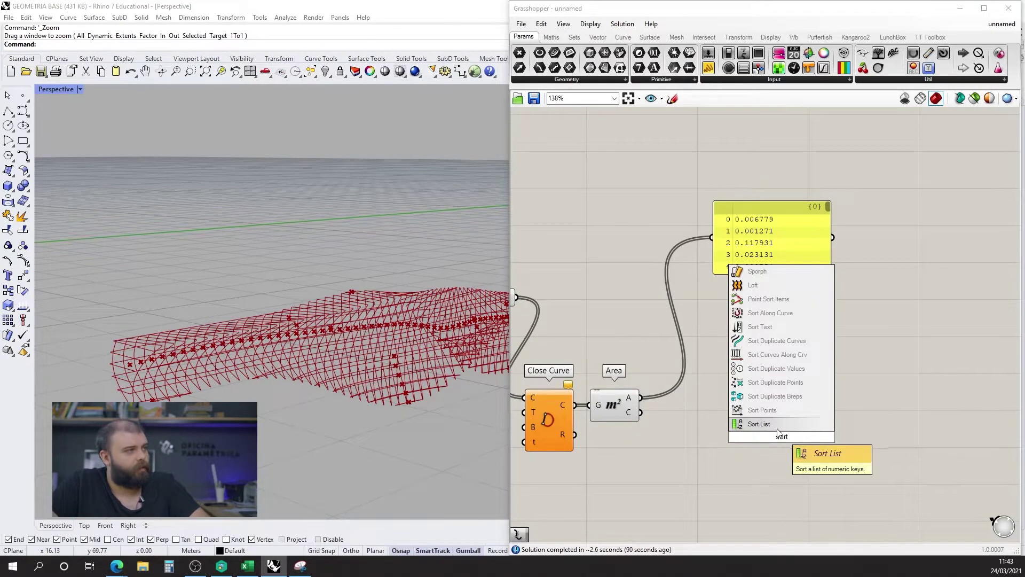
left_click(777, 426)
left_click_drag(766, 419, 748, 417)
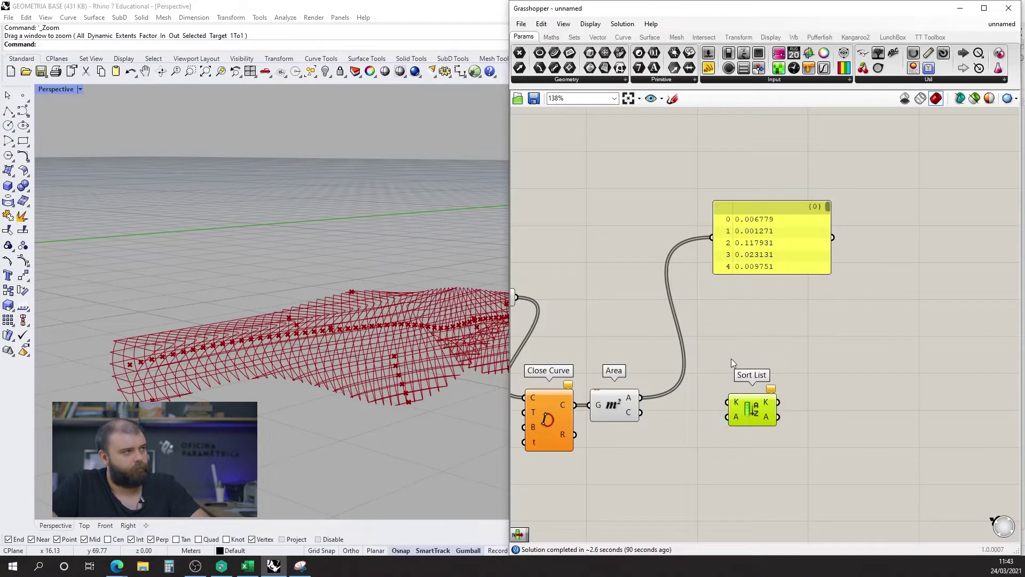
left_click(730, 359)
right_click_drag(732, 365, 715, 434)
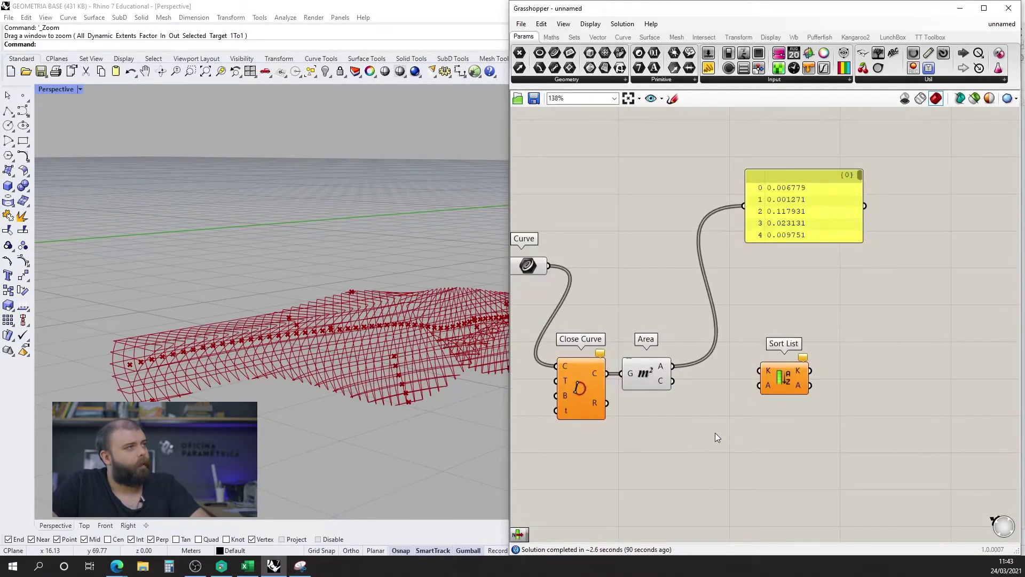
left_click_drag(790, 381, 787, 369)
left_click_drag(760, 303, 892, 439)
key("Delete")
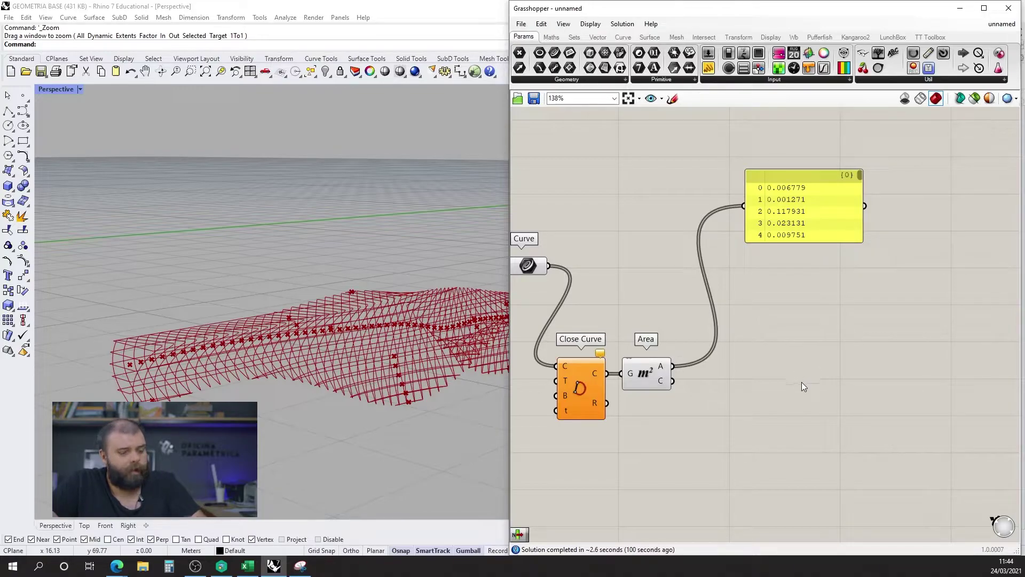
key("ctrl+z")
left_click(796, 406)
- Connect Area's A output to Sort List's K input and its sorted K output to the panel, placing the panel beside Sort List
left_click(781, 375)
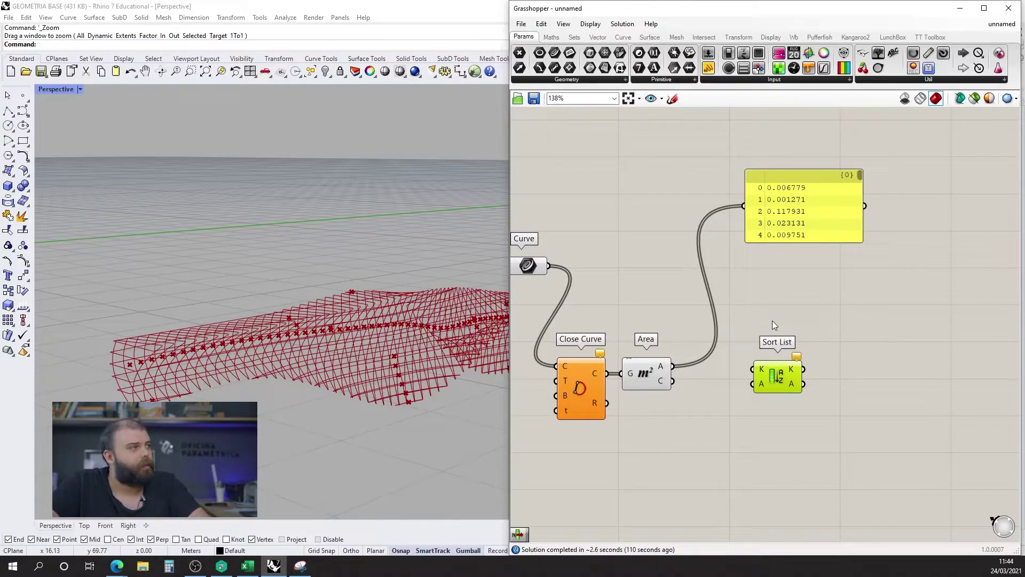
left_click(715, 376)
left_click_drag(672, 366, 745, 206)
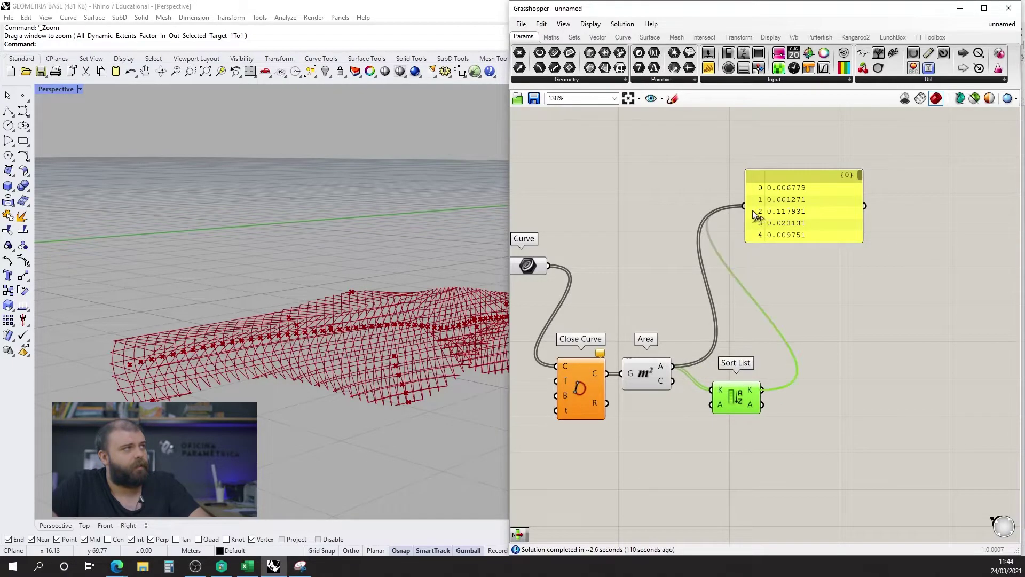
left_click_drag(816, 225, 882, 357)
scroll(881, 374, "up", 3)
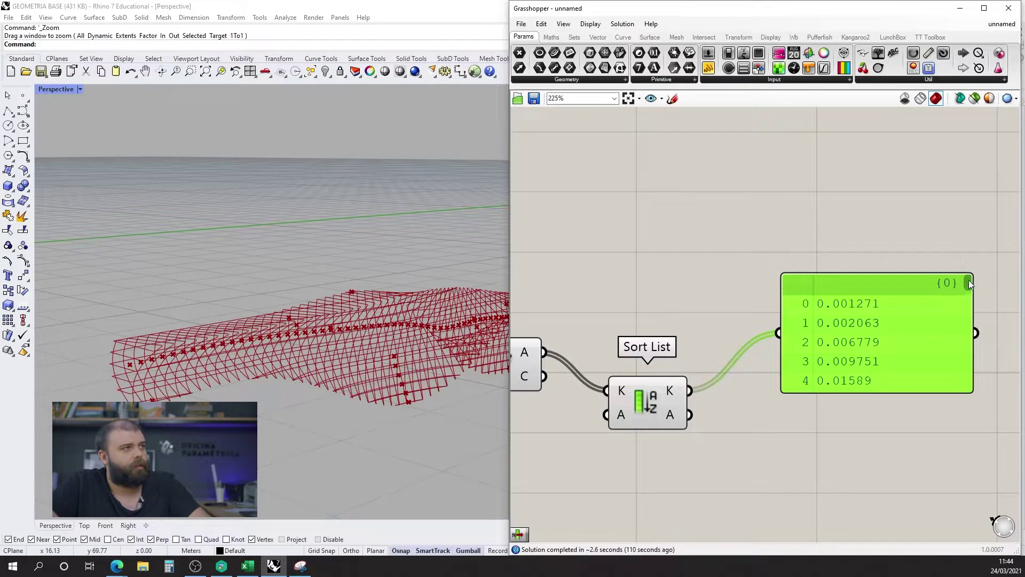
- Review the sorted areas from the first to the last entry, and move Sort List and the panel into line with Area
left_click_drag(970, 284, 961, 389)
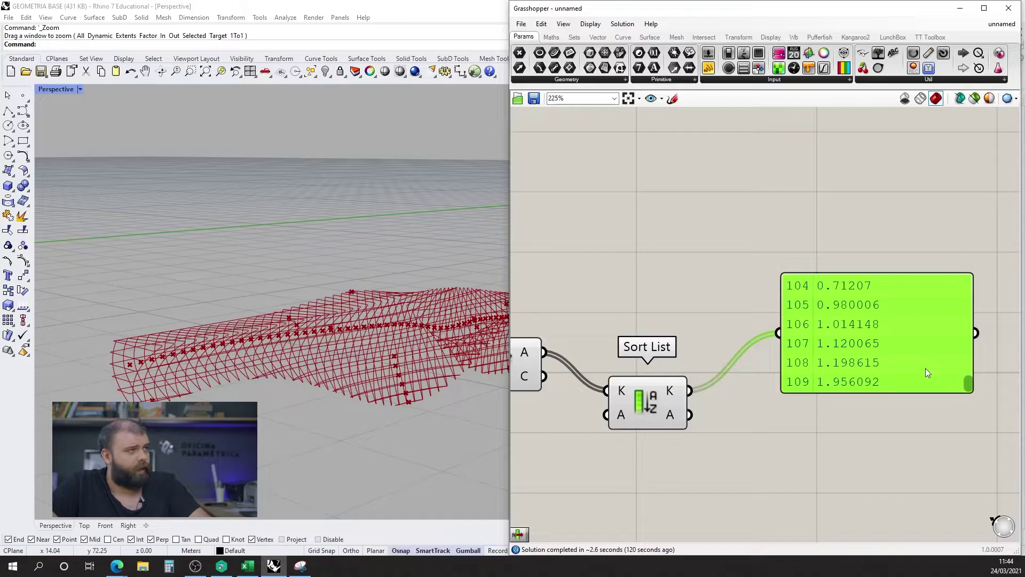
left_click_drag(972, 377, 944, 273)
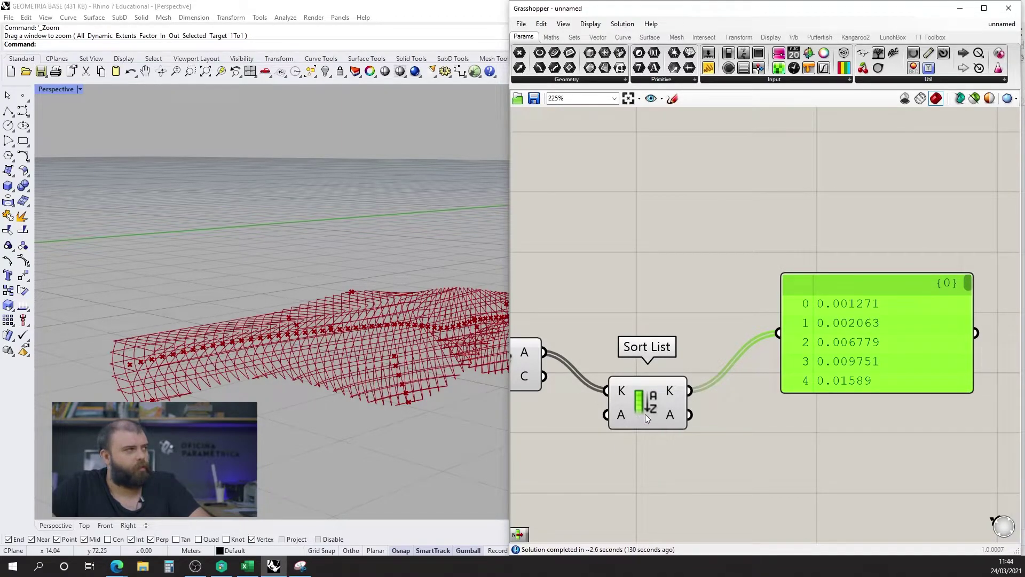
left_click_drag(645, 414, 651, 383)
scroll(819, 377, "down", 2)
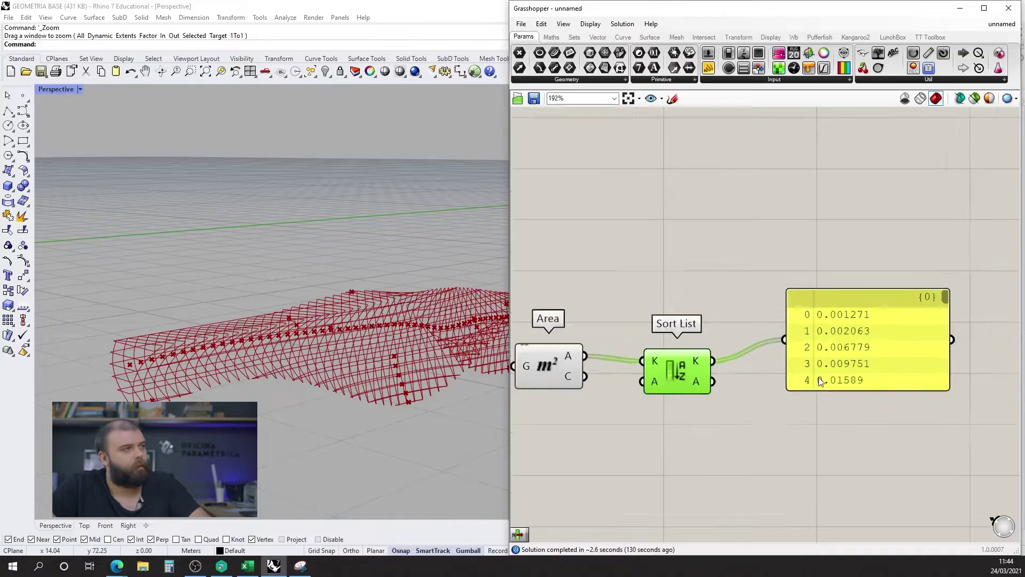
left_click(879, 358)
left_click_drag(872, 357, 916, 377)
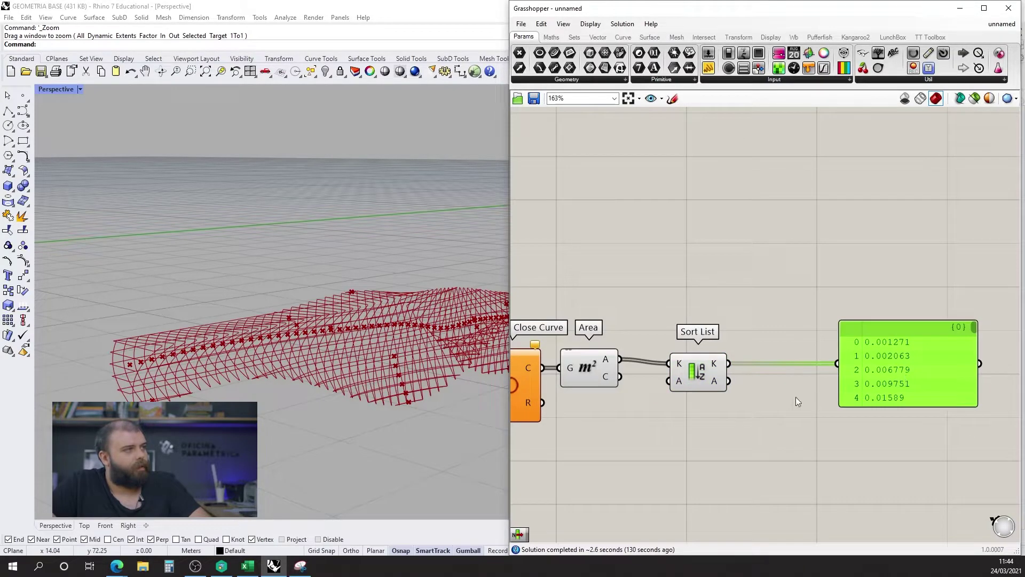
left_click(758, 385)
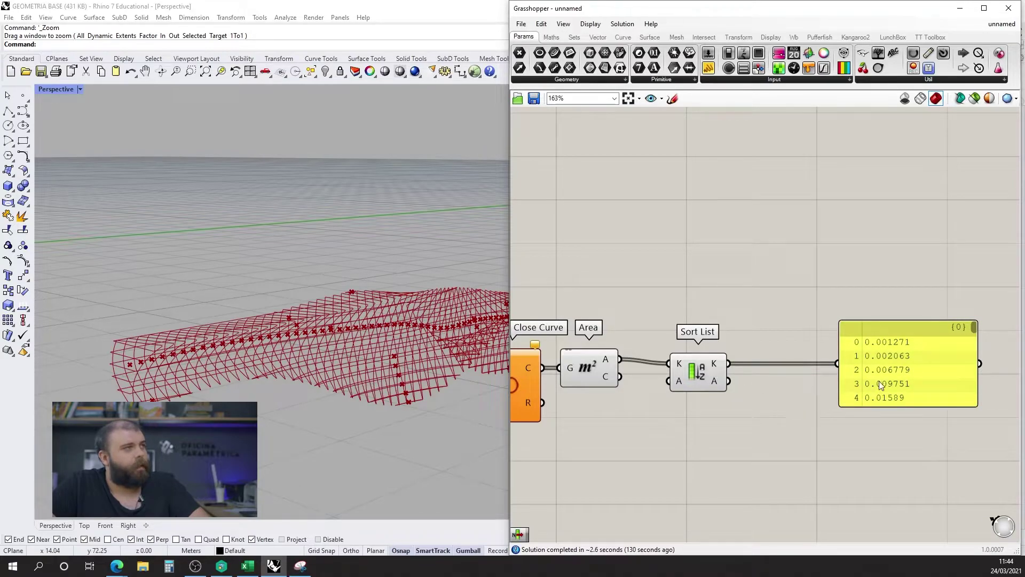
- Reverse Sort List's K output so the areas run from largest to smallest, and shift the panel slightly away
right_click(716, 370)
left_click(758, 401)
left_click_drag(922, 373, 937, 371)
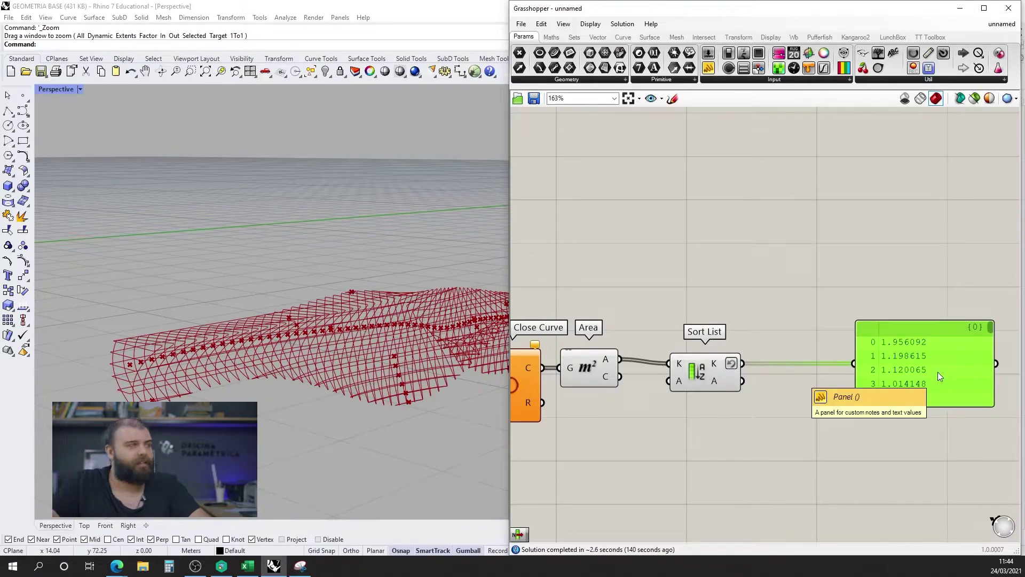
- Add a List Item component below the wire to the panel and feed its L input from Sort List's K output
double_click(827, 421)
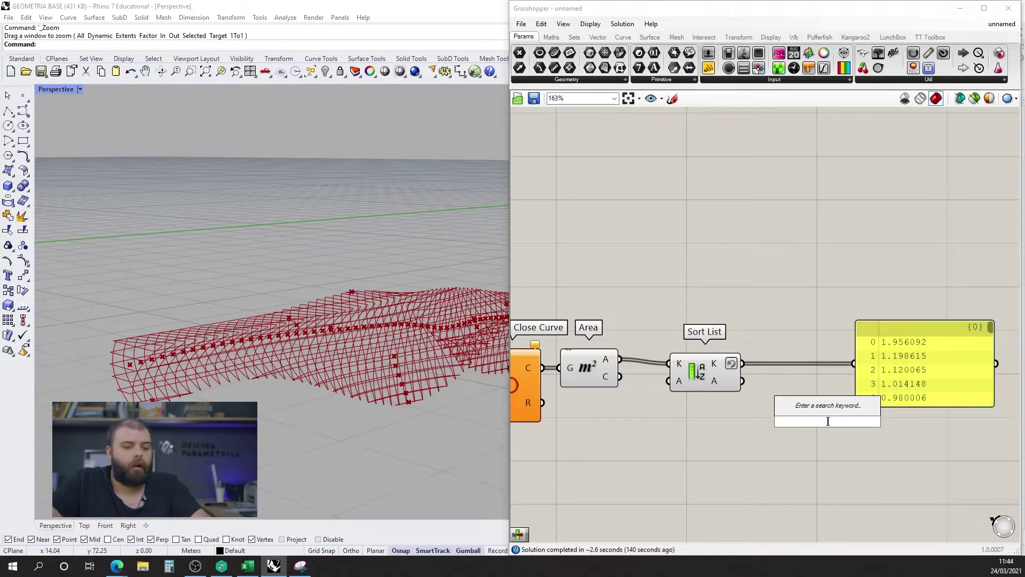
type("list item")
key("Return")
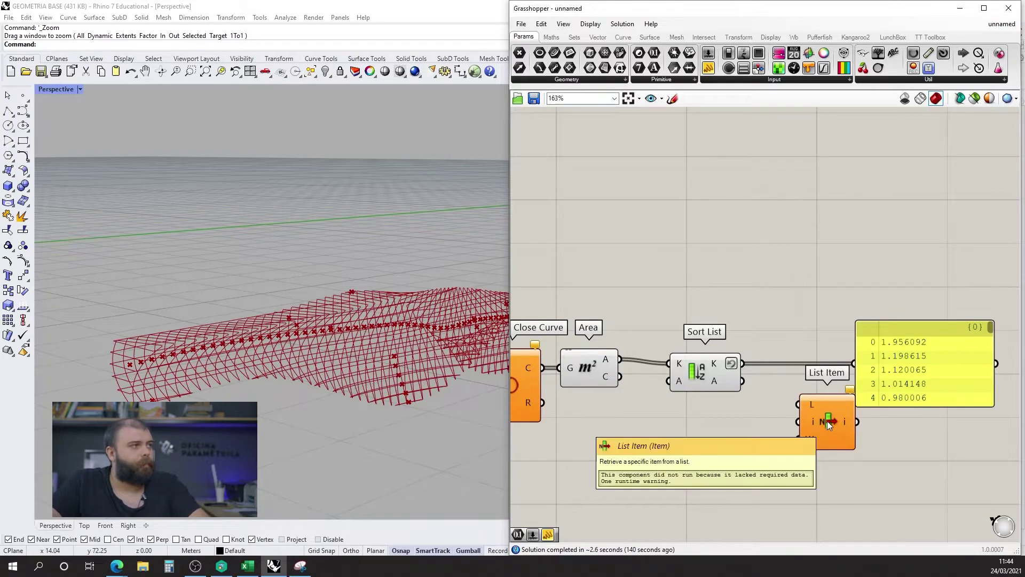
left_click_drag(828, 421, 761, 432)
- Create a panel containing 0, connect it to List Item's index input, and adjust the component's position
double_click(745, 446)
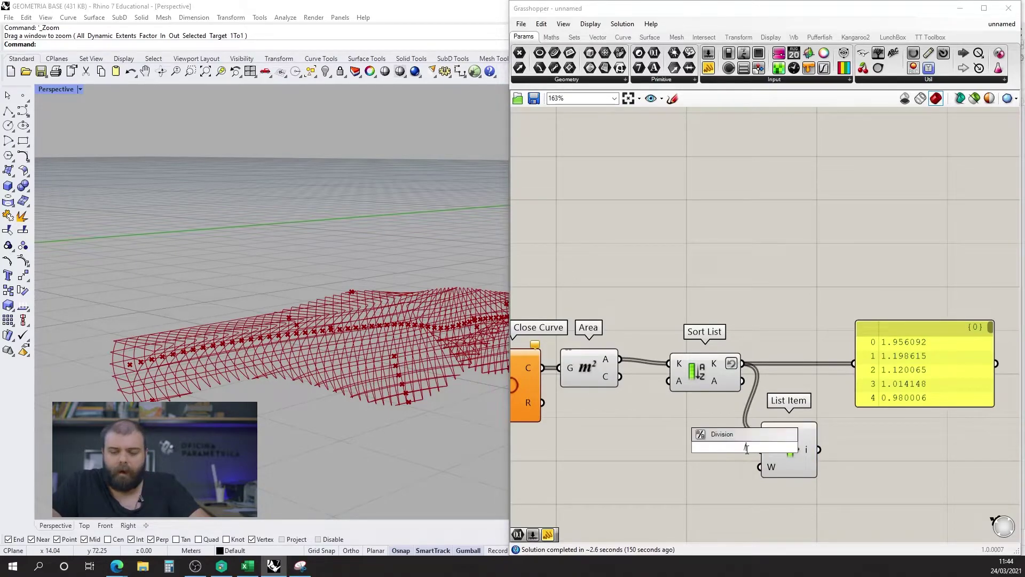
type("0")
key("Return")
left_click_drag(779, 444, 789, 437)
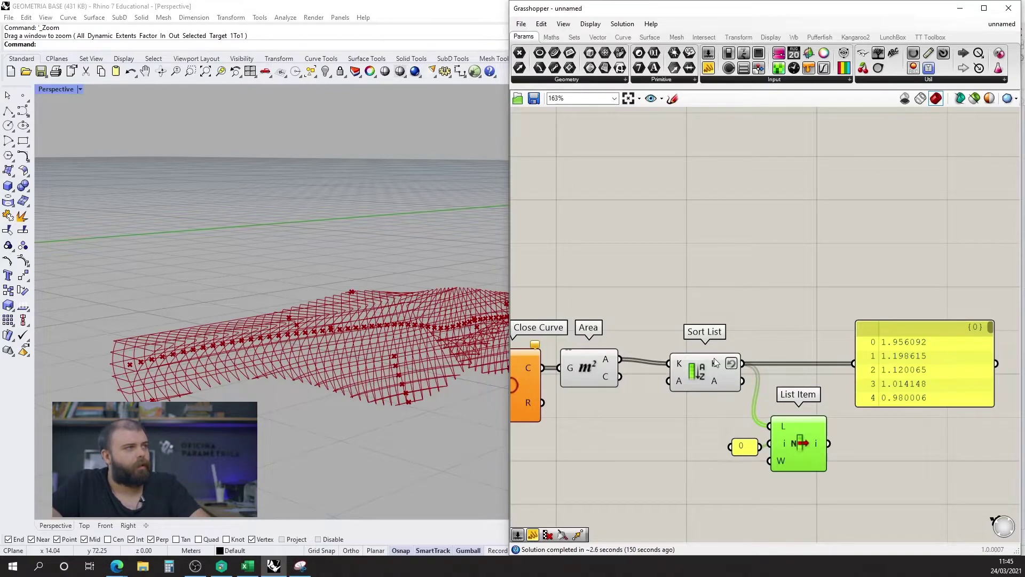
- Feed List Item's output into the panel to check the extracted area, and delete that panel
scroll(793, 386, "up", 1)
left_click_drag(773, 431, 812, 319)
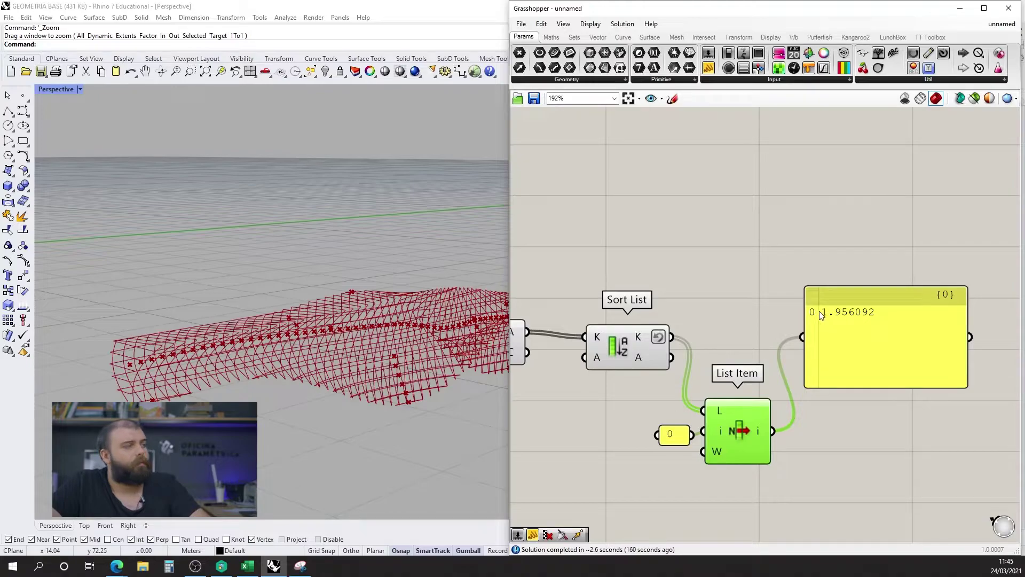
left_click(902, 352)
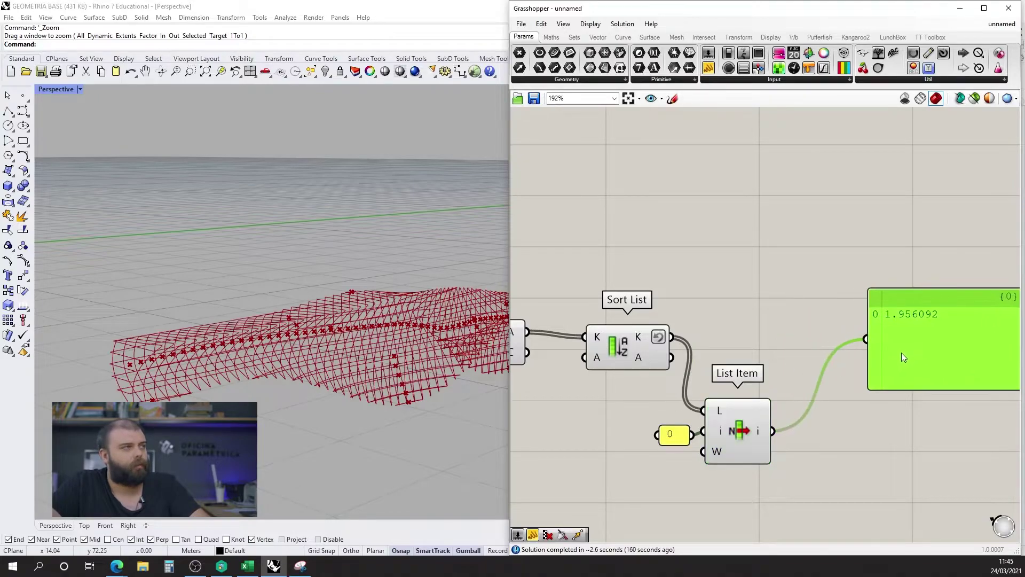
key("Delete")
- Move List Item and its index panel up beside Sort List, and add a Multiplication component with List Item's output wired to A
left_click_drag(766, 505, 656, 427)
left_click_drag(737, 430, 759, 382)
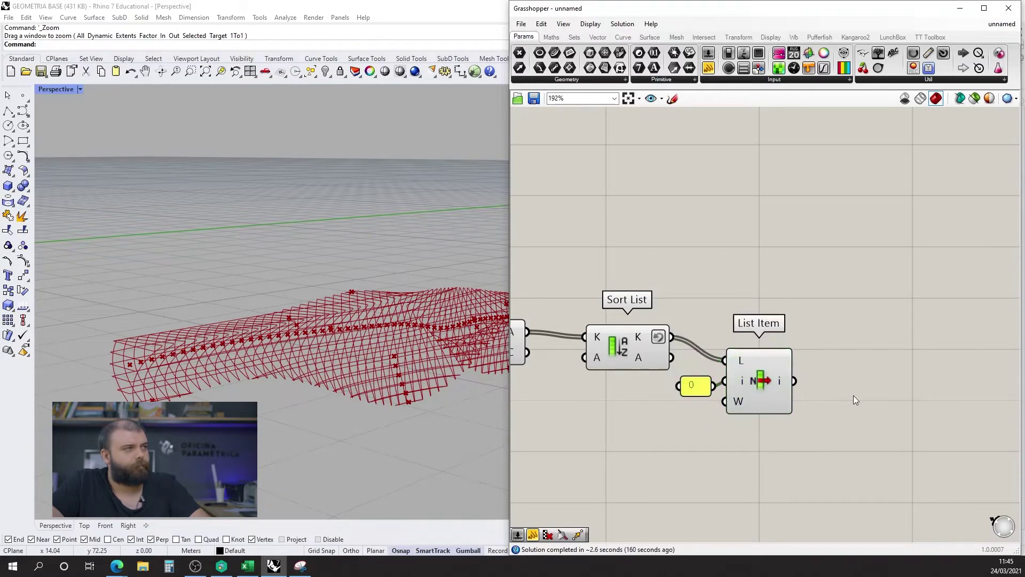
double_click(853, 395)
type("multi")
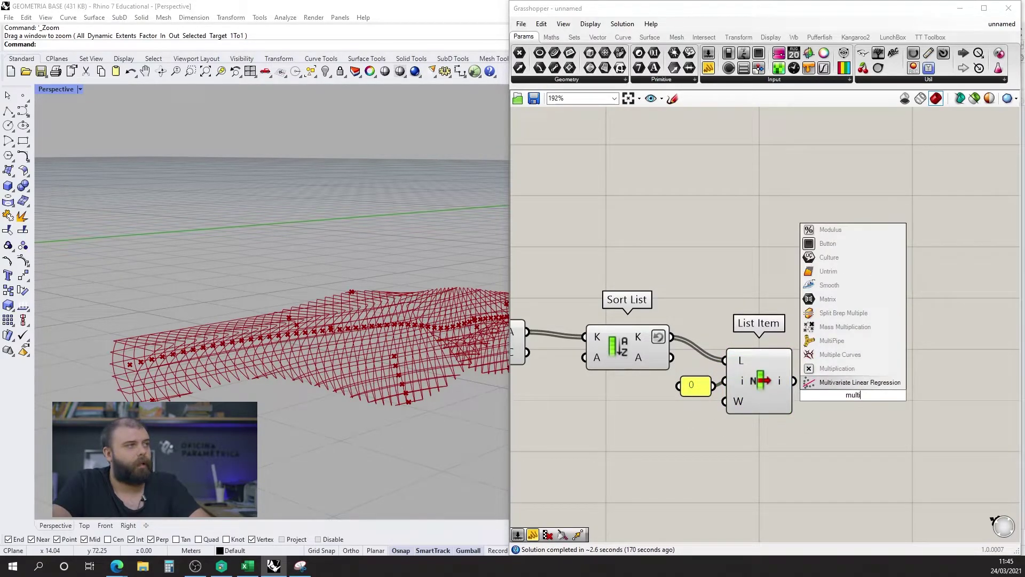
key("Return")
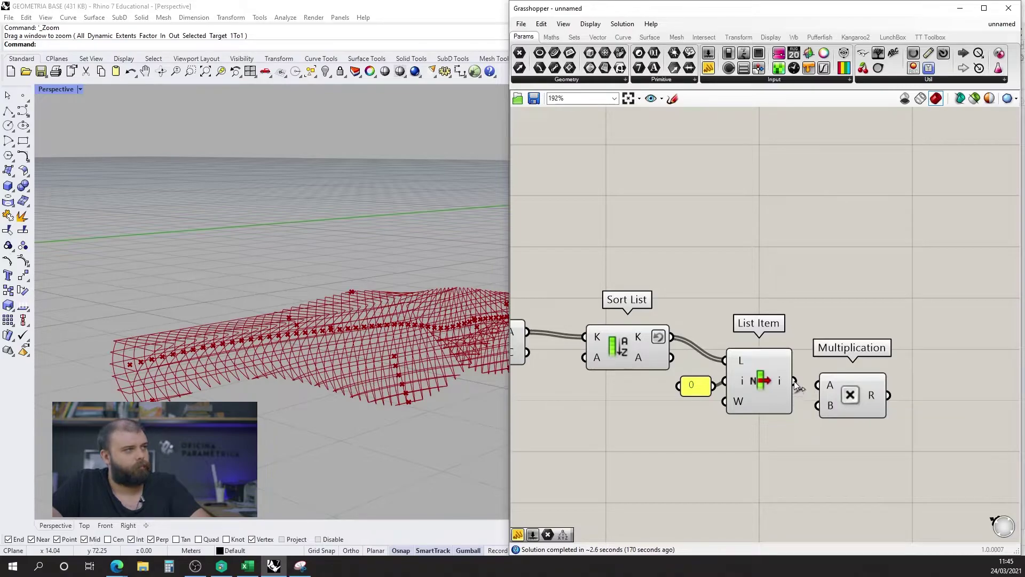
left_click_drag(794, 381, 817, 385)
right_click_drag(847, 401, 809, 394)
left_click_drag(808, 394, 825, 422)
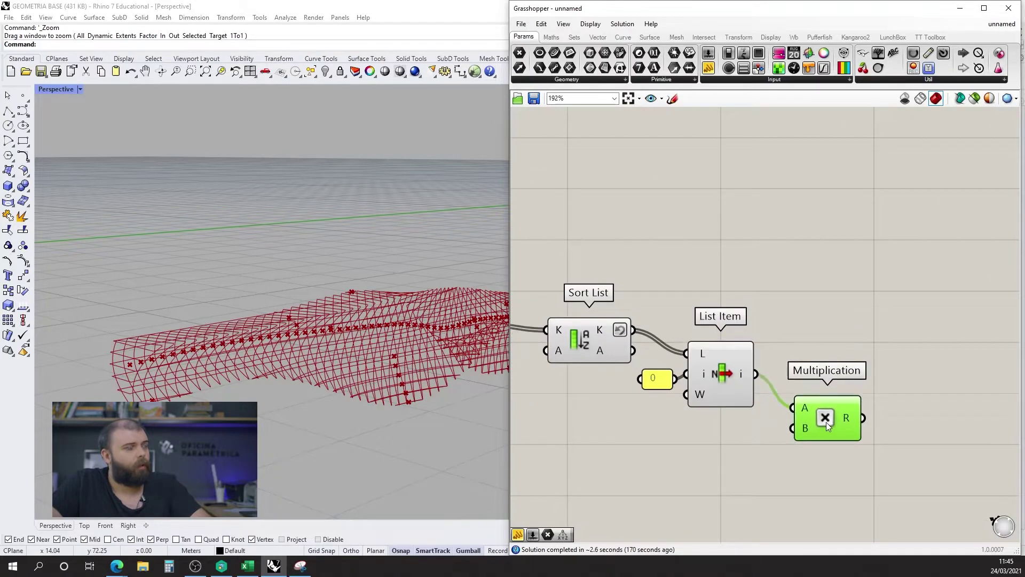
- Connect a new panel containing .01 to Multiplication's B input and attach another panel to its R output
double_click(686, 477)
type("//")
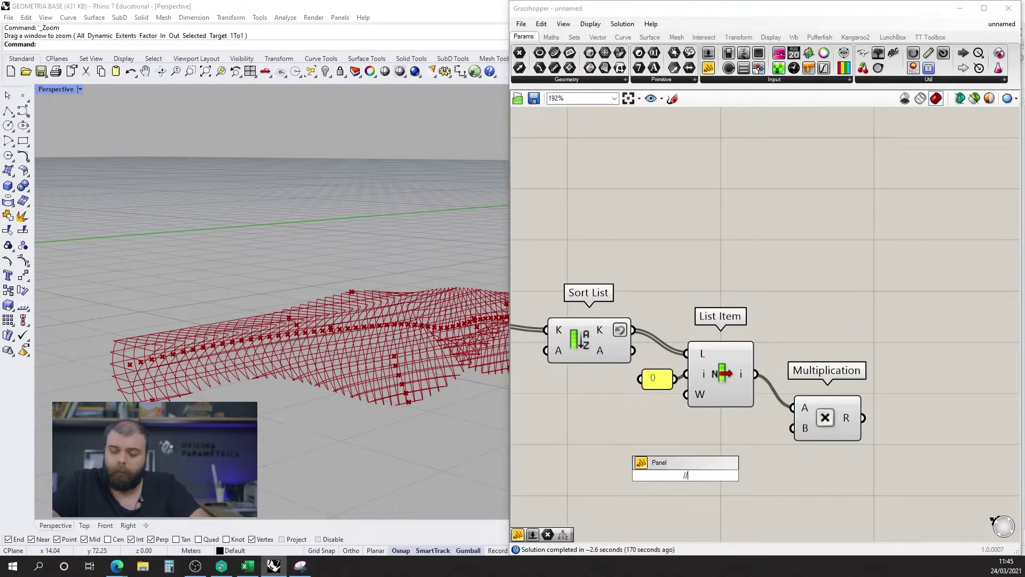
type(".01")
key("Return")
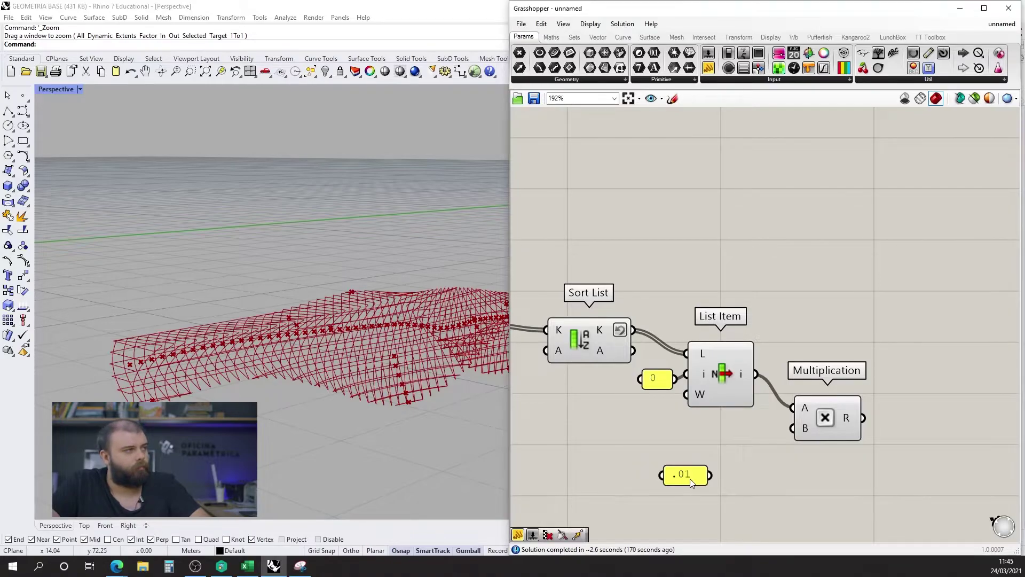
left_click_drag(722, 476, 792, 428)
left_click_drag(708, 68, 923, 315)
left_click_drag(864, 418, 873, 305)
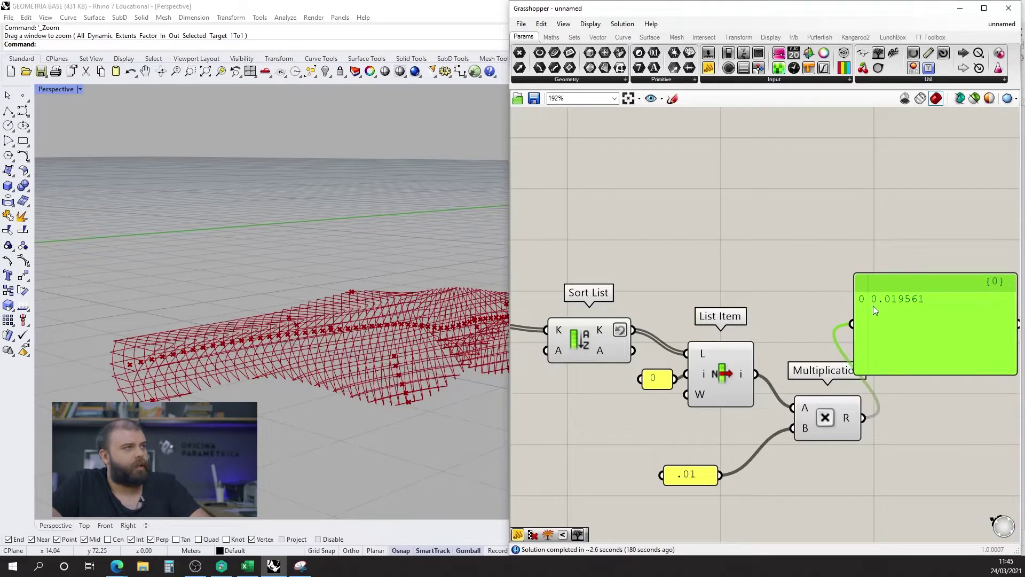
- Change the multiplication factor panel to .001
double_click(701, 477)
key("BackSpace")
key("BackSpace")
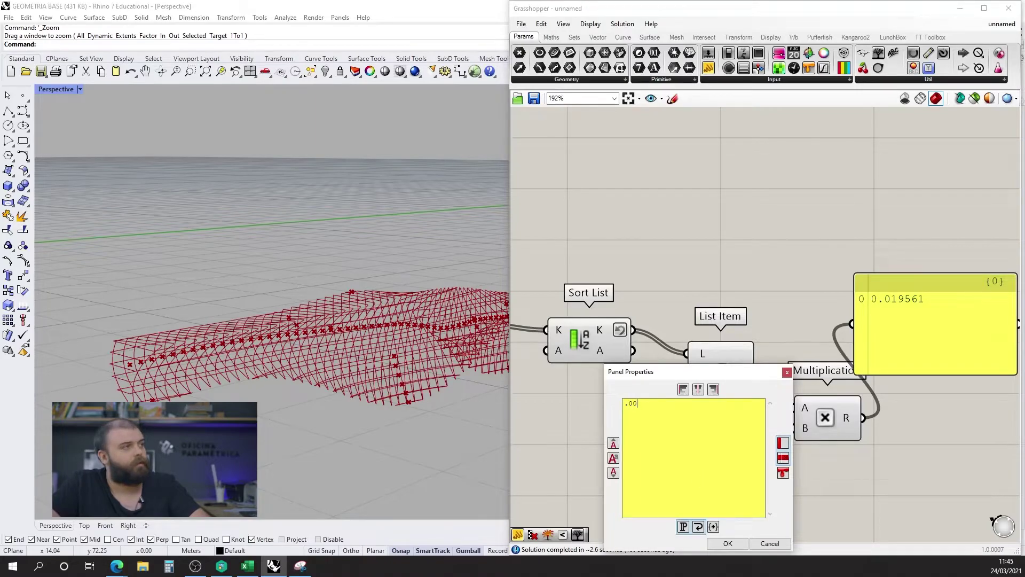
type("001")
left_click(728, 543)
left_click(870, 487)
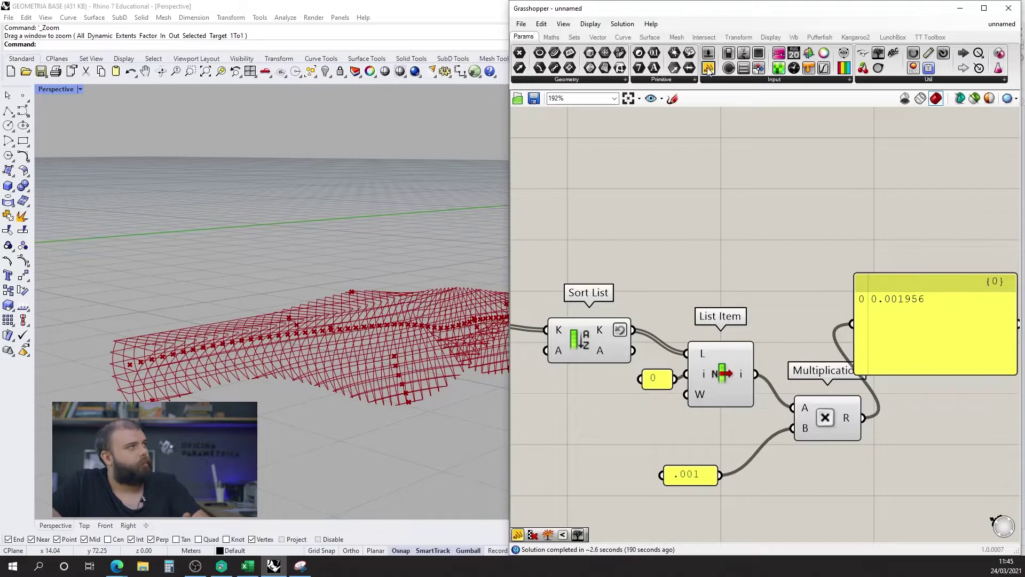
- Add a panel above List Item, connect it to Sort List's K output, and show the smallest areas at the end
left_click(897, 219)
left_click_drag(633, 330, 810, 210)
left_click_drag(968, 168, 963, 257)
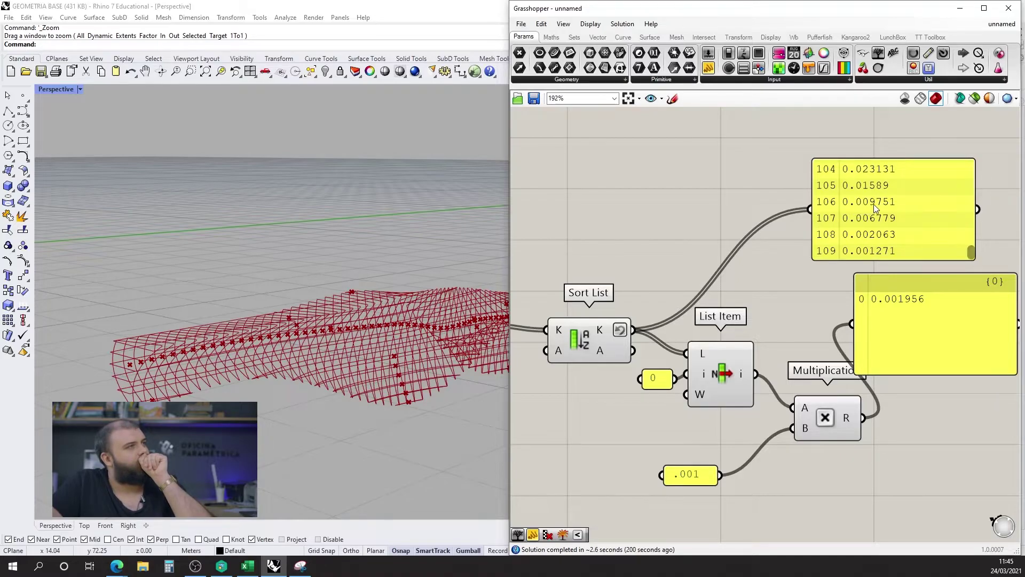
- Try .005 and .01 as the multiplication factor to compare each product with the smallest areas
double_click(696, 474)
type(".00")
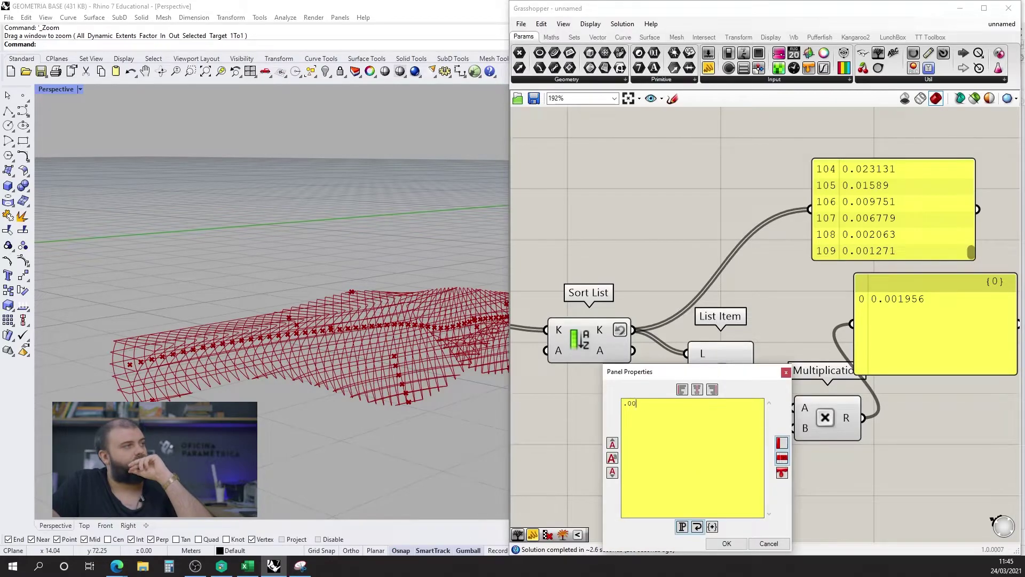
type("5")
left_click(739, 541)
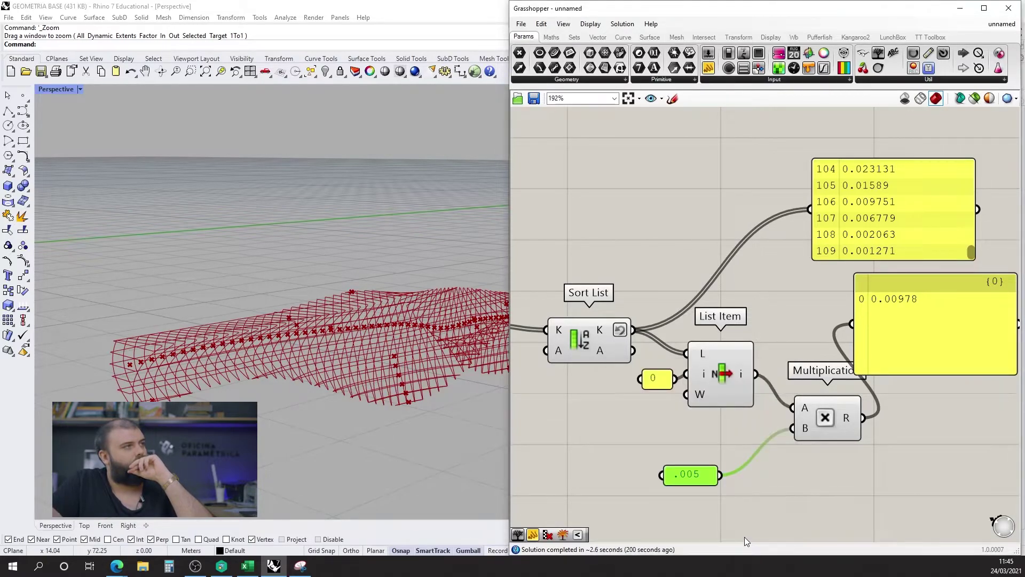
double_click(692, 471)
type(".01")
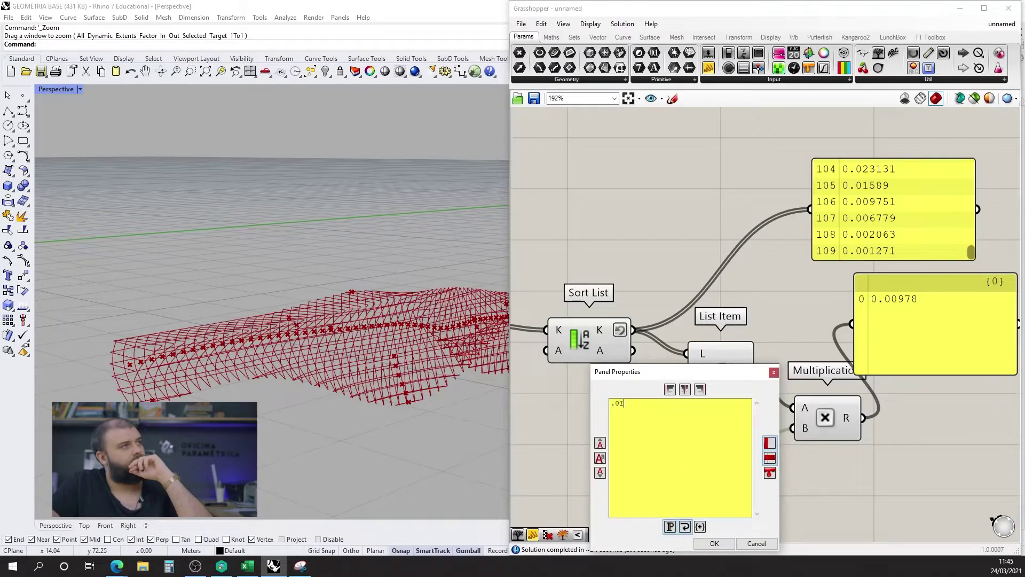
left_click(720, 542)
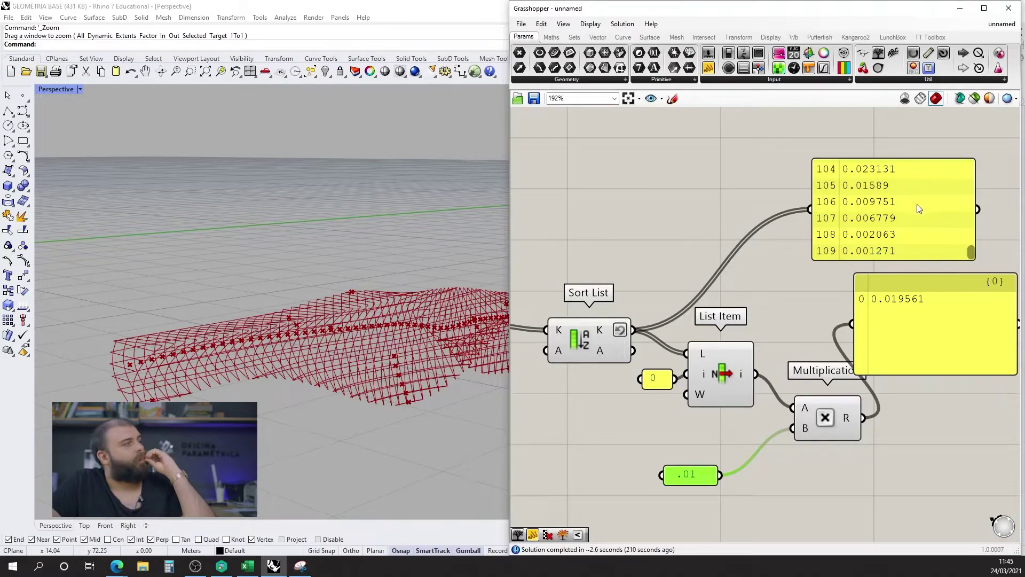
- Shift the product panel away from Multiplication and compare its value with the smallest sorted areas
scroll(913, 224, "down", 3)
scroll(858, 293, "up", 2)
left_click(813, 320)
left_click_drag(812, 320, 822, 322)
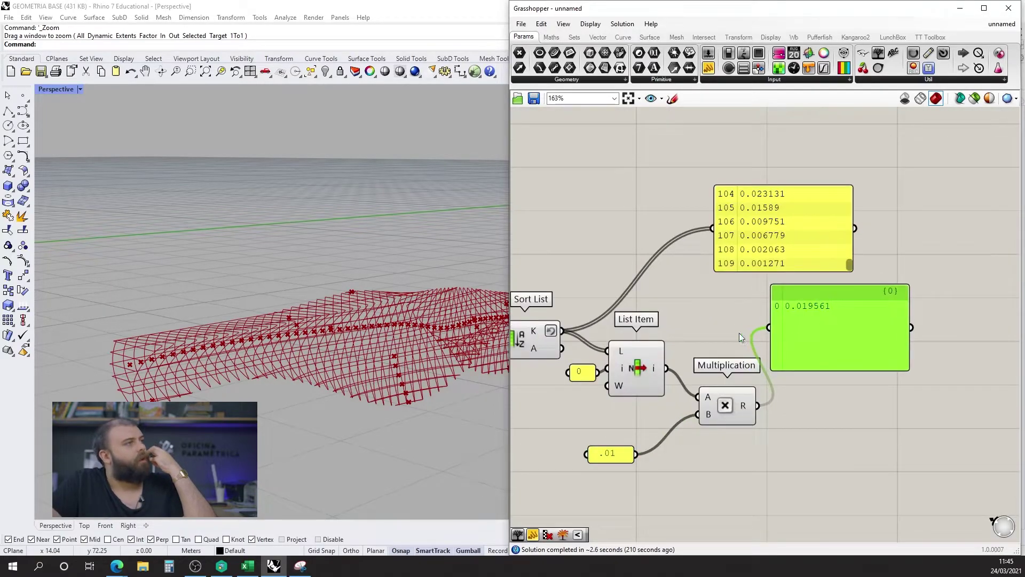
scroll(748, 225, "up", 3)
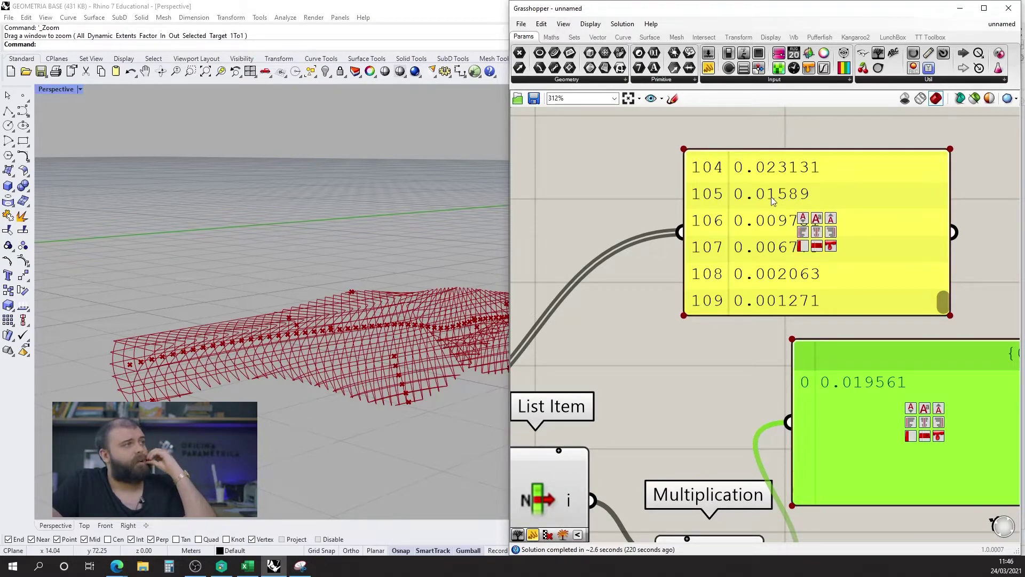
scroll(803, 280, "down", 3)
scroll(638, 478, "up", 2)
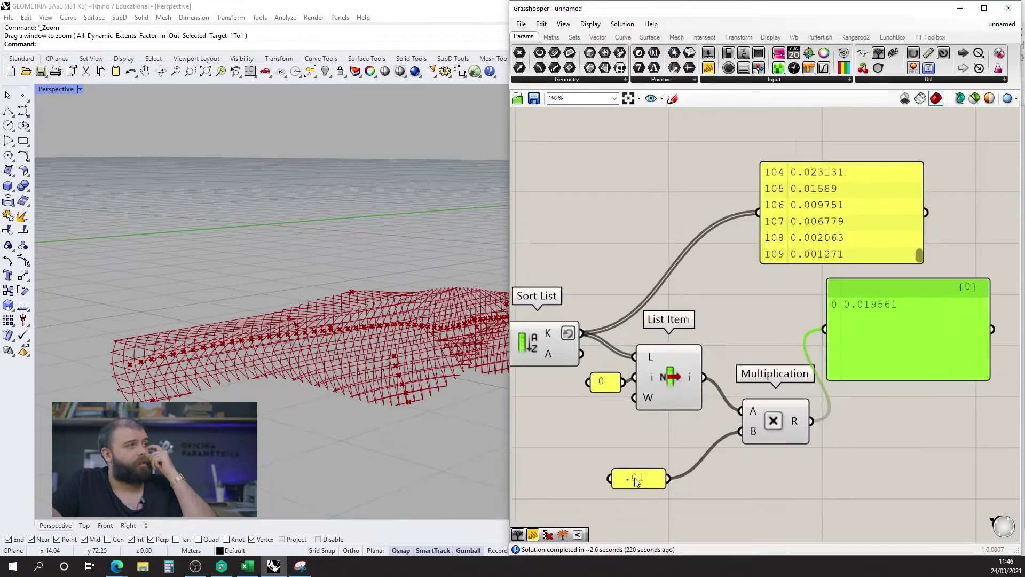
- Try .008 as the multiplication factor
double_click(643, 481)
type(".008")
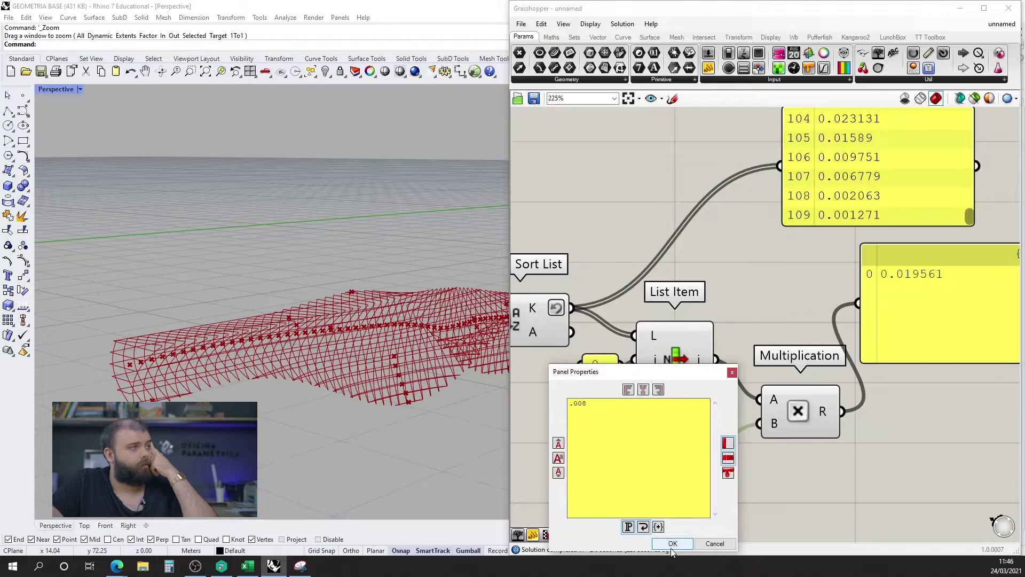
left_click(672, 543)
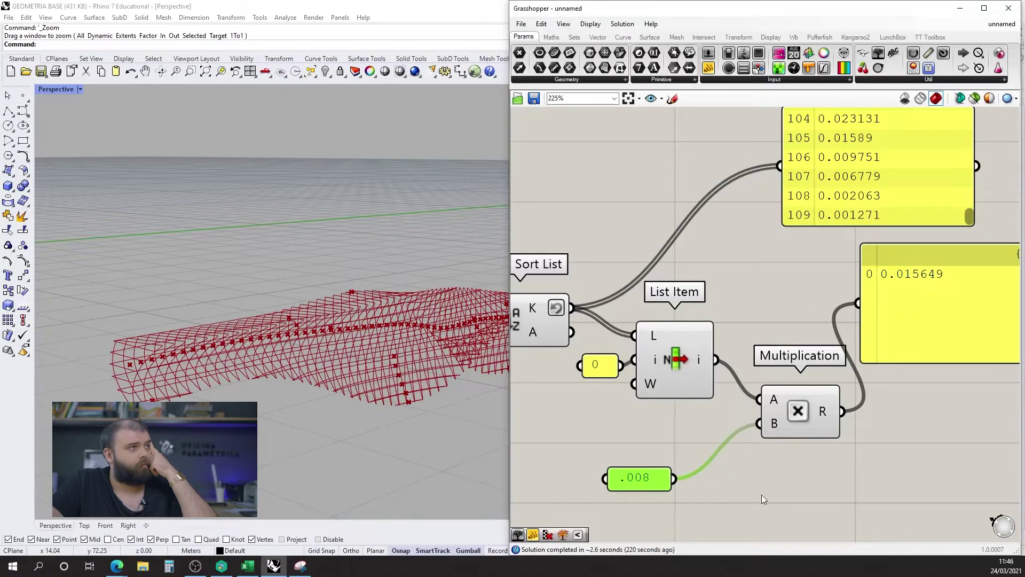
- Set the multiplication factor panel to .005 and move it up closer to Multiplication's B input
double_click(641, 483)
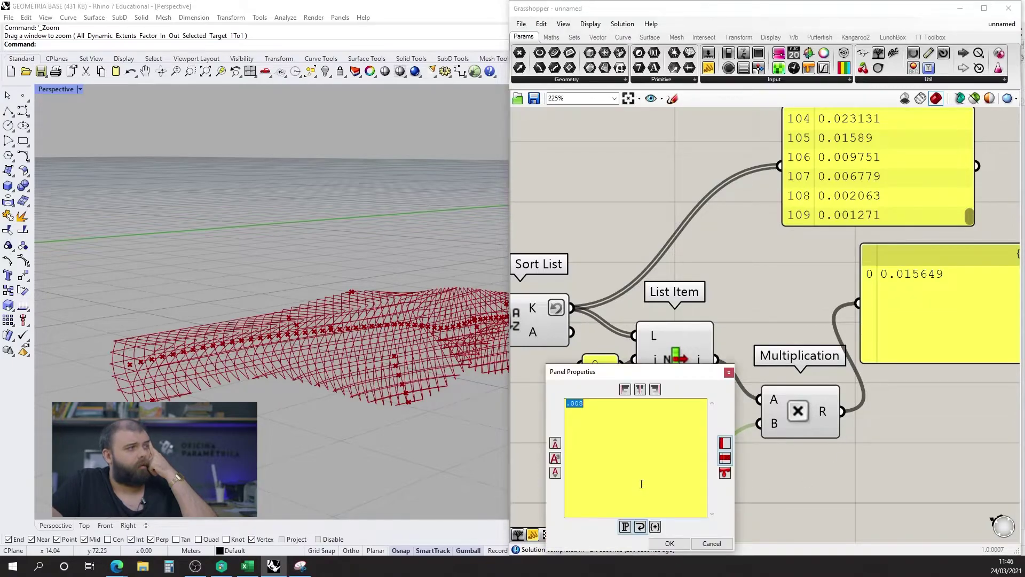
type(".005")
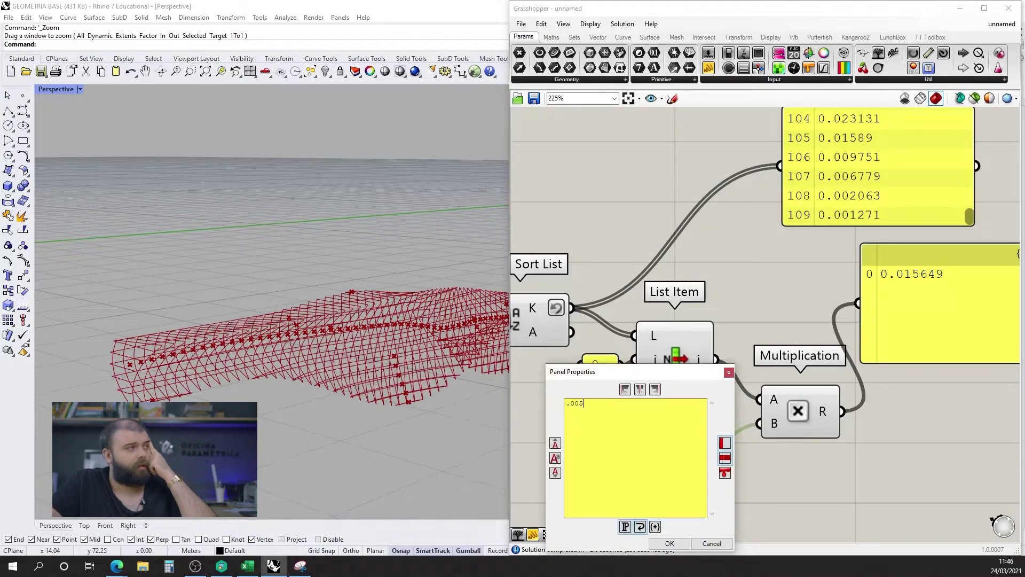
left_click(669, 543)
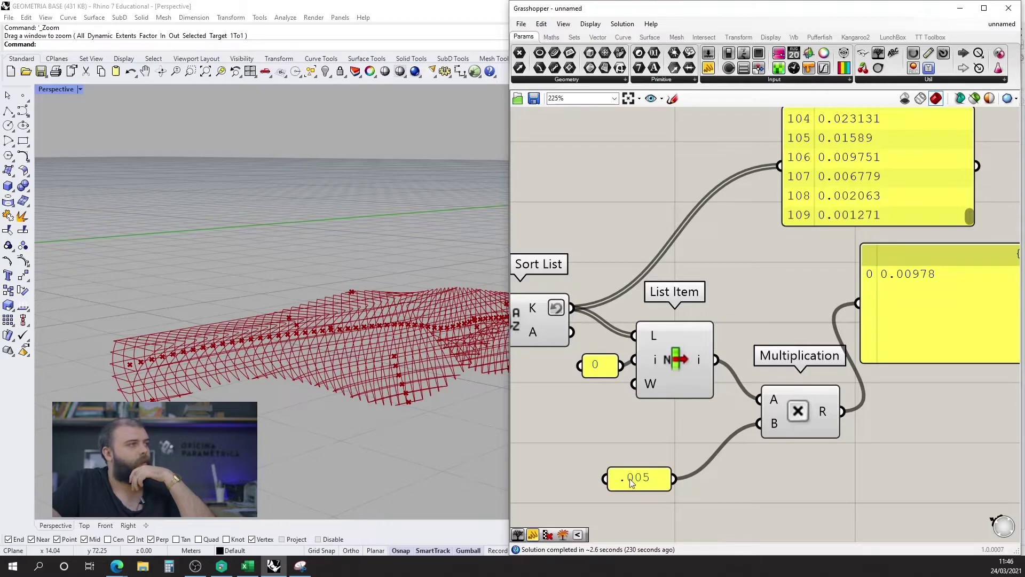
left_click_drag(631, 483, 669, 430)
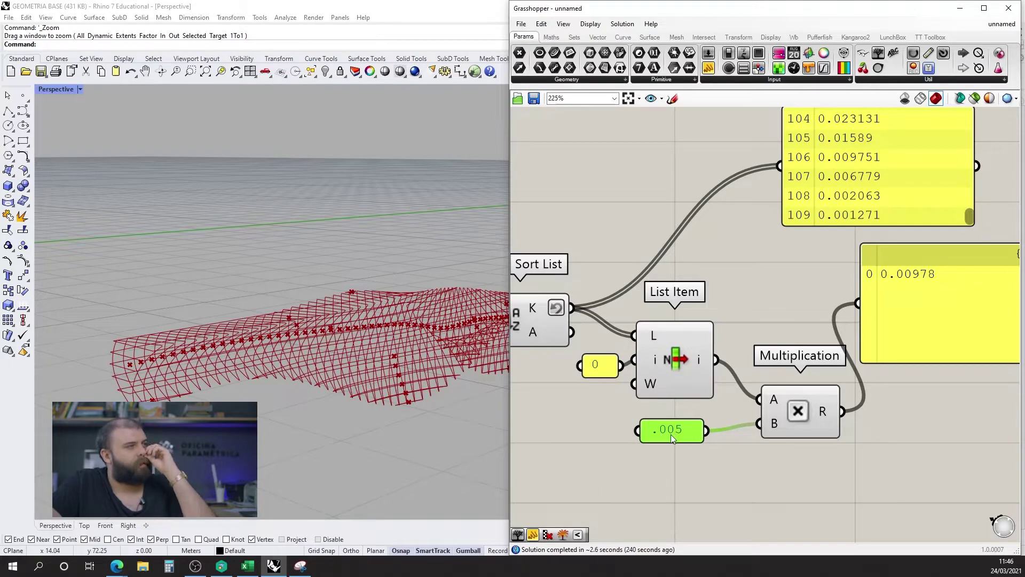
- Add a Smaller Than component beyond Multiplication, below the sorted areas panel, and shift the product panel away to make room
scroll(670, 431, "down", 1)
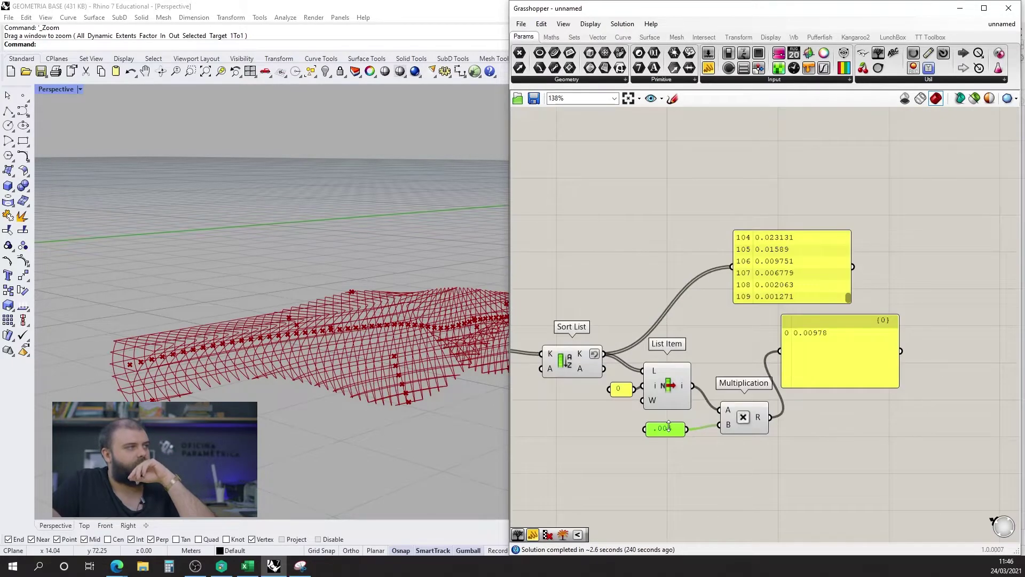
scroll(667, 430, "up", 1)
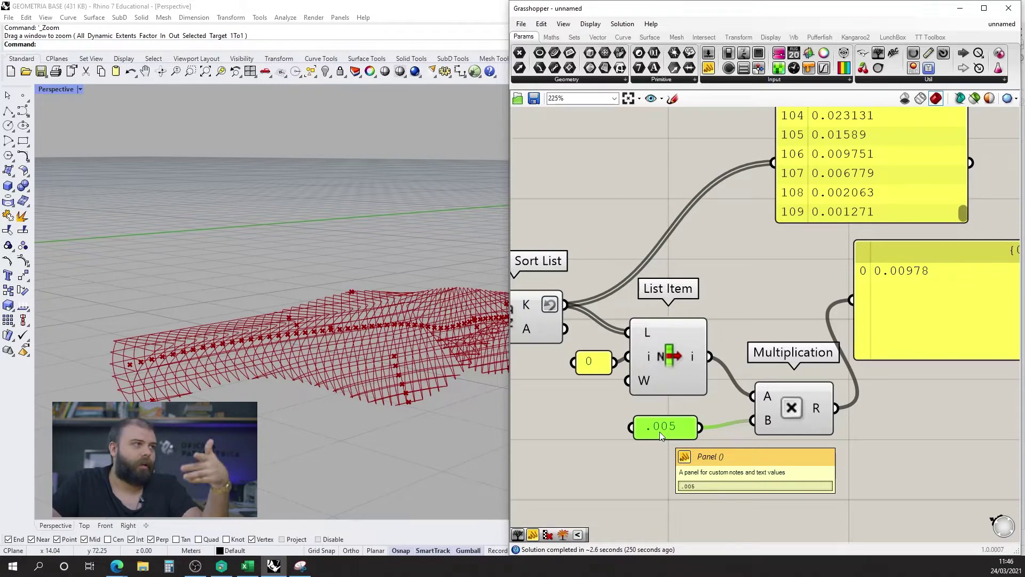
scroll(629, 382, "down", 4)
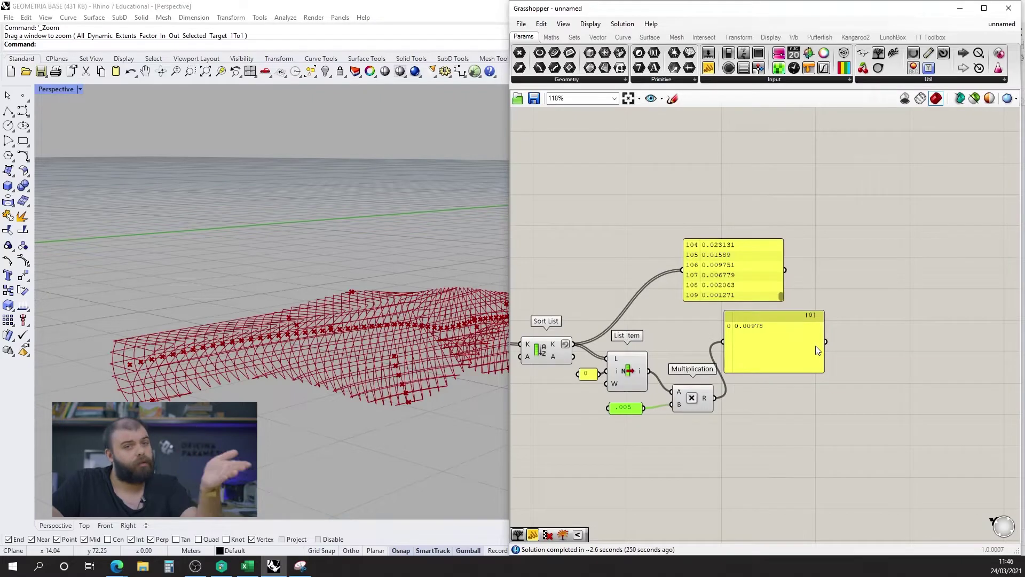
left_click_drag(796, 357, 813, 373)
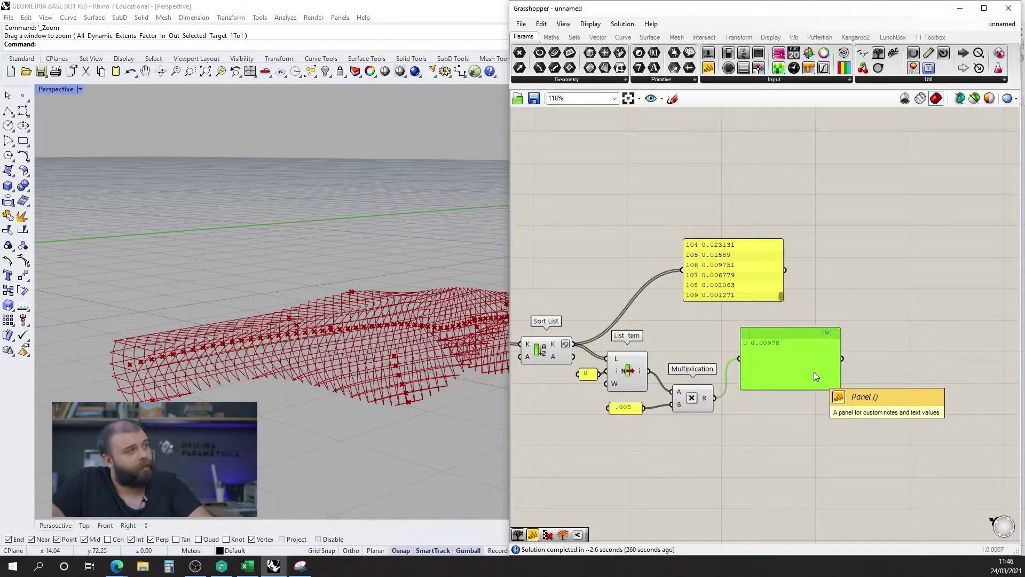
double_click(667, 341)
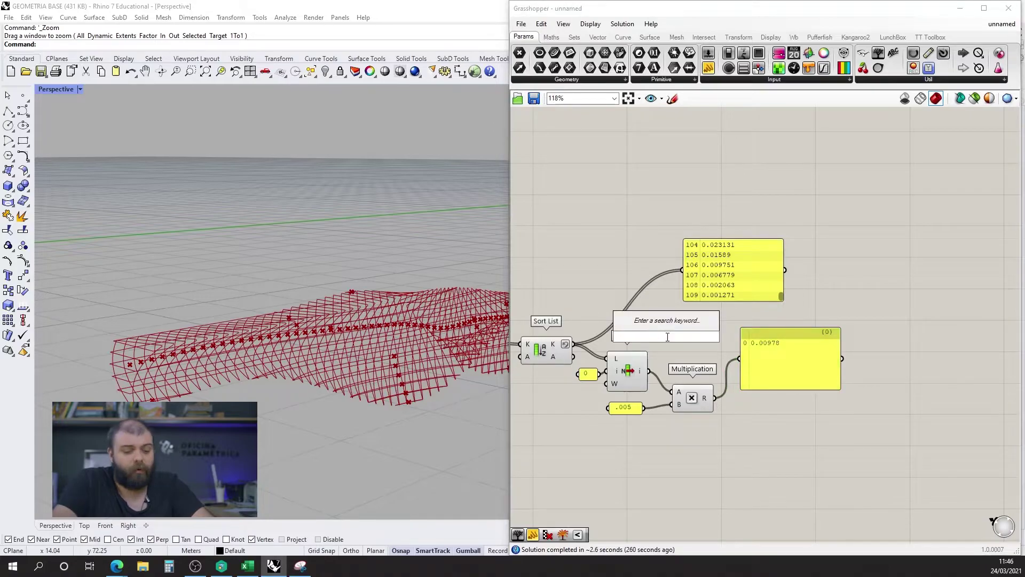
type("smaller than")
key("Return")
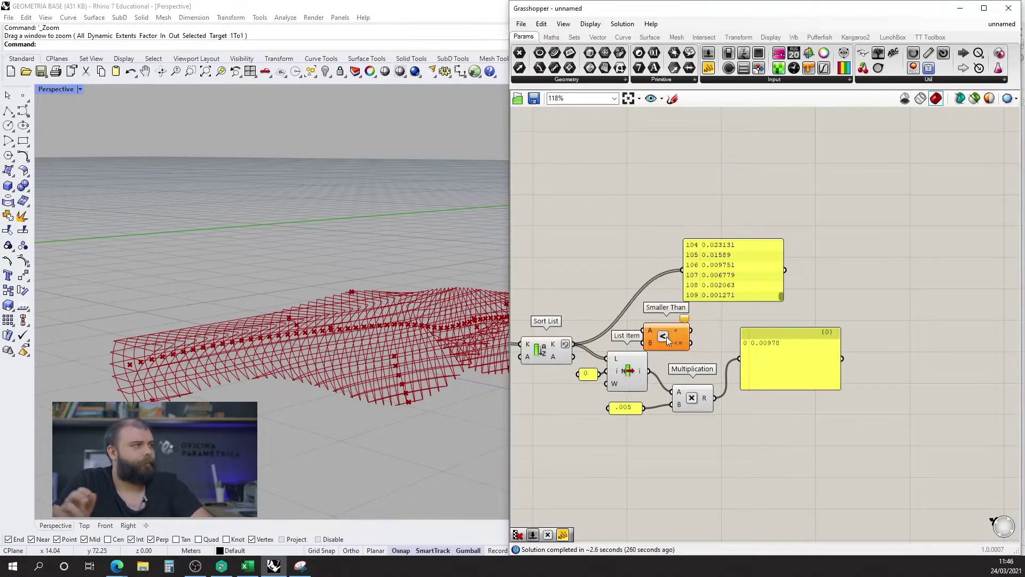
left_click_drag(655, 338, 778, 312)
left_click_drag(787, 364, 857, 366)
- Connect Area's A output to Smaller Than's A input and Multiplication's R output to its B input
scroll(856, 367, "down", 3)
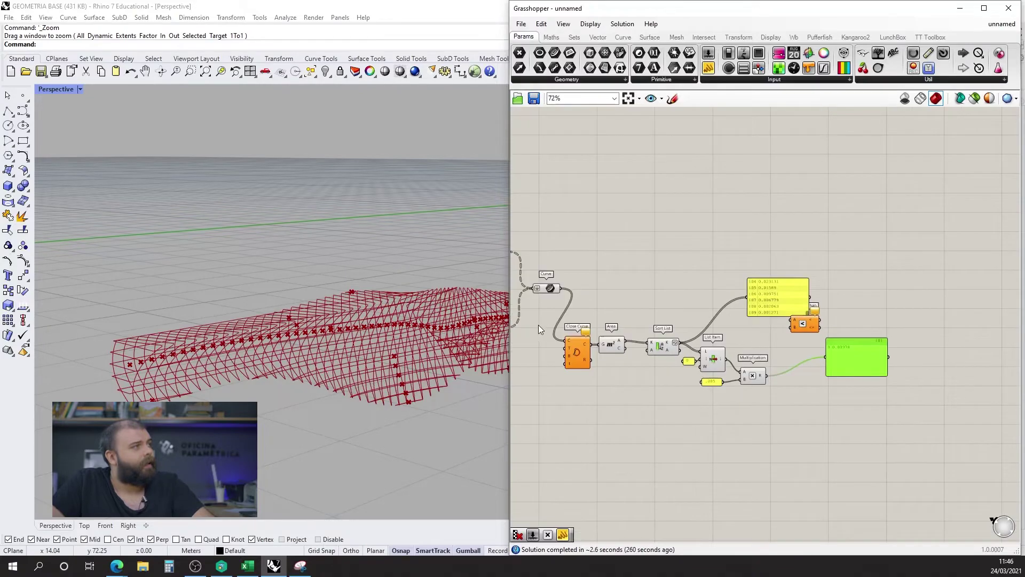
scroll(538, 324, "up", 5)
left_click(694, 265)
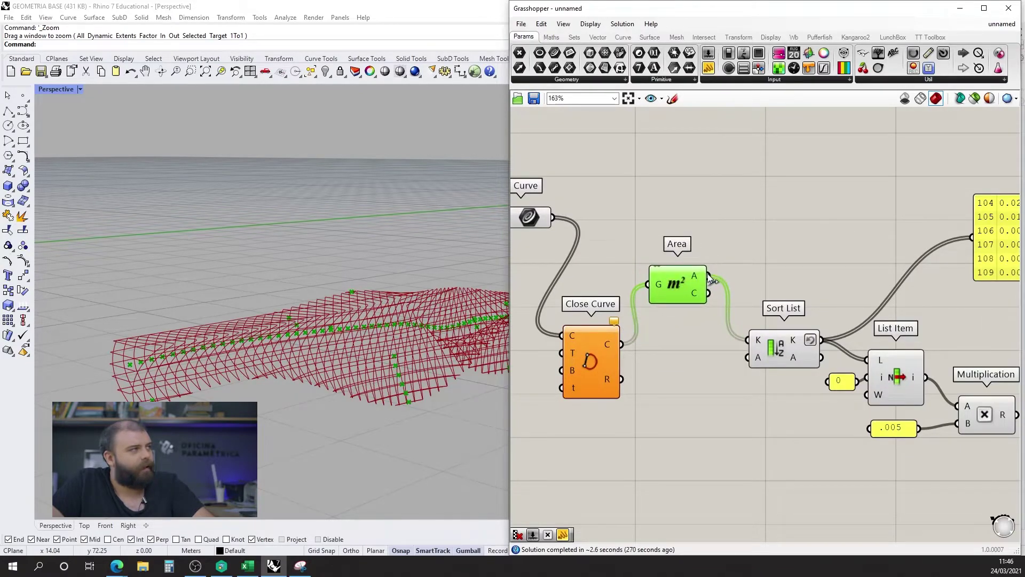
scroll(894, 283, "down", 2)
left_click_drag(722, 267, 856, 307)
scroll(865, 277, "up", 2)
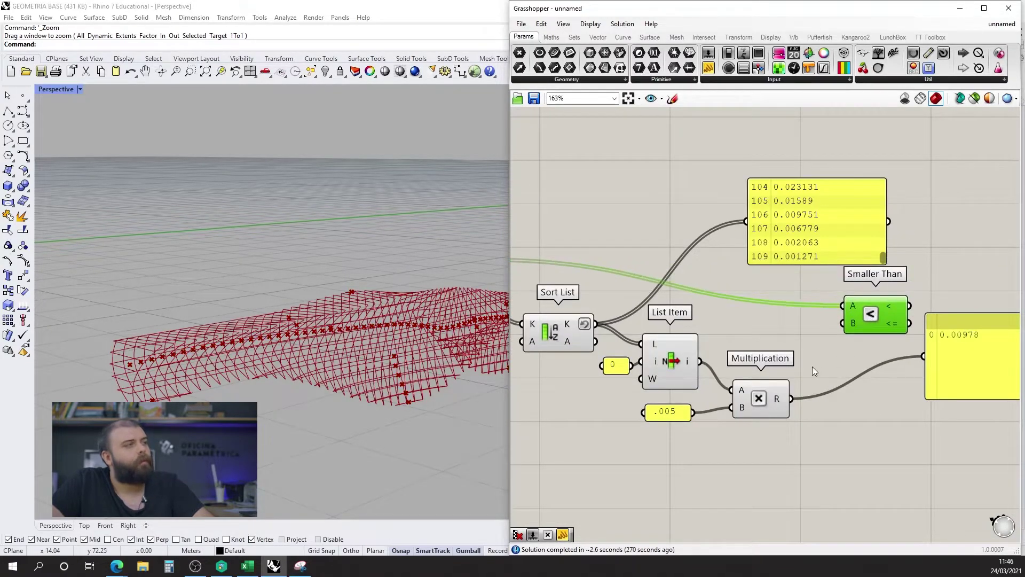
left_click_drag(791, 398, 844, 323)
scroll(780, 383, "down", 3)
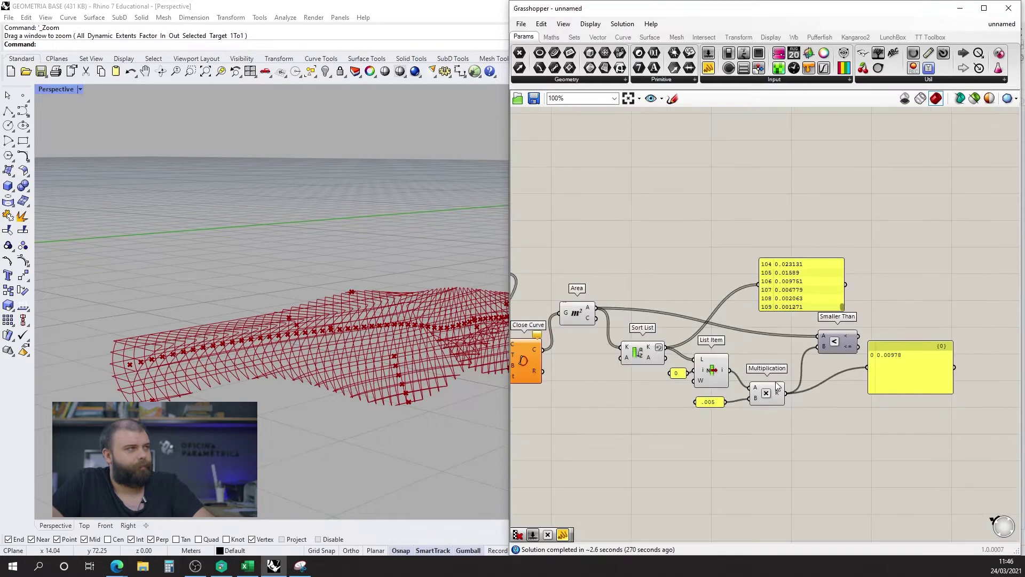
- Feed Smaller Than's < output into the product panel in place of Multiplication's result and examine the True/False list
left_click_drag(904, 380, 933, 360)
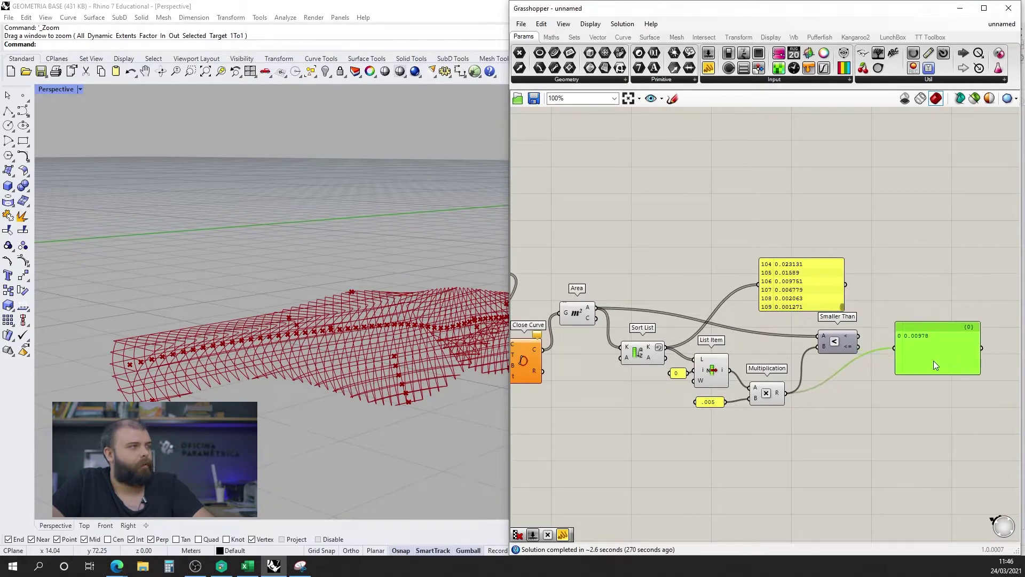
left_click_drag(858, 335, 923, 354)
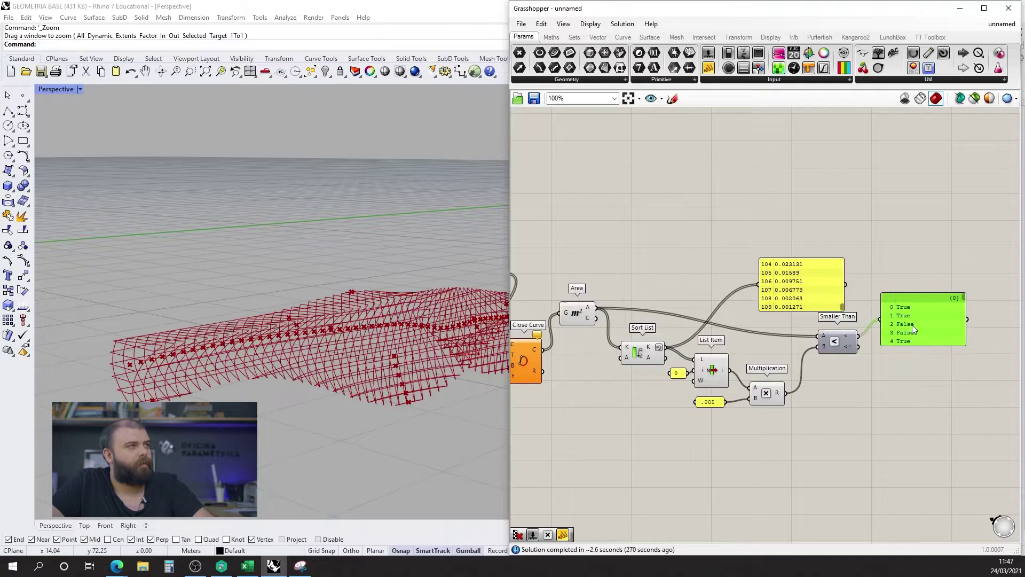
scroll(940, 293, "up", 3)
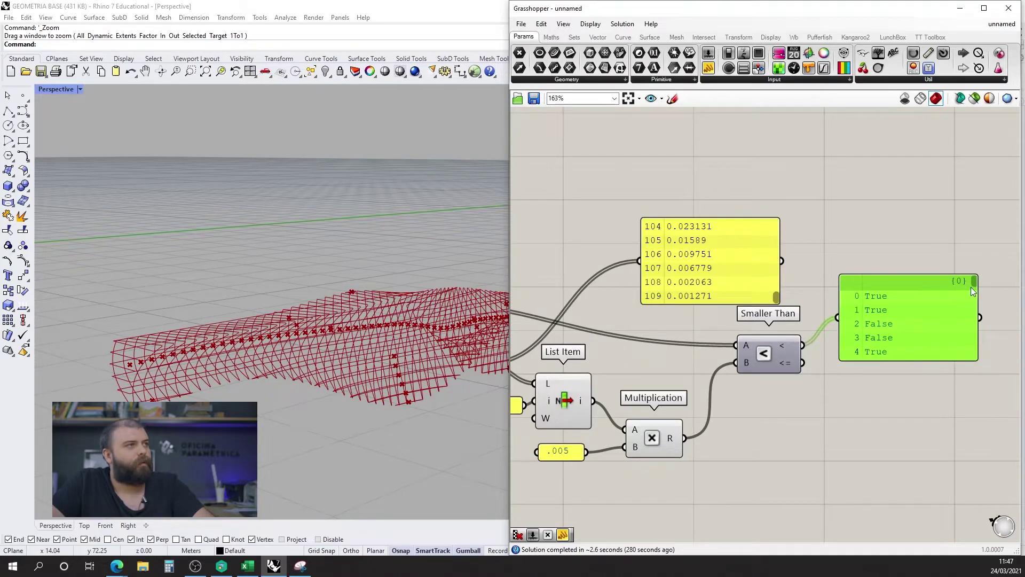
scroll(924, 307, "down", 2)
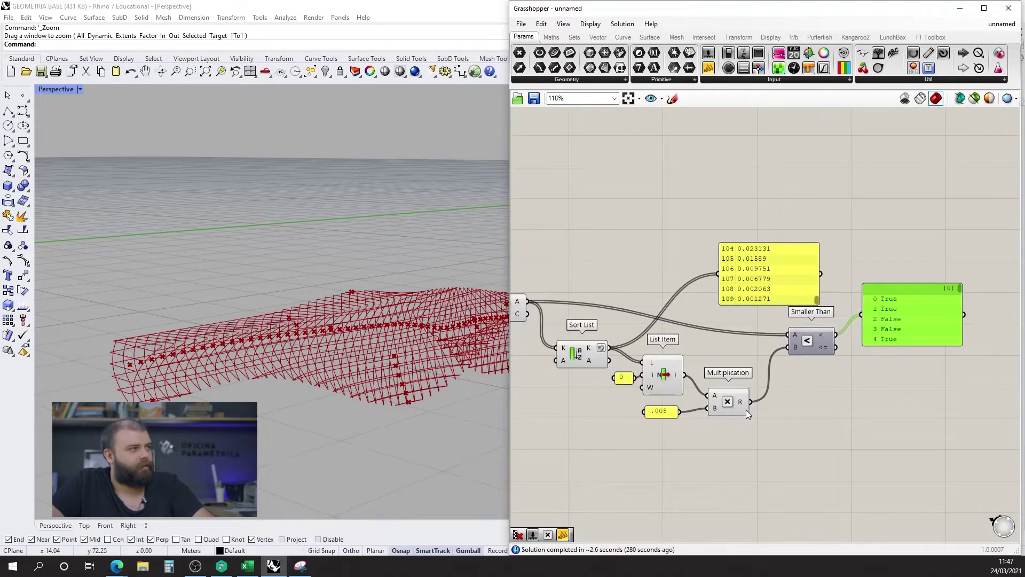
mouse_move(742, 400)
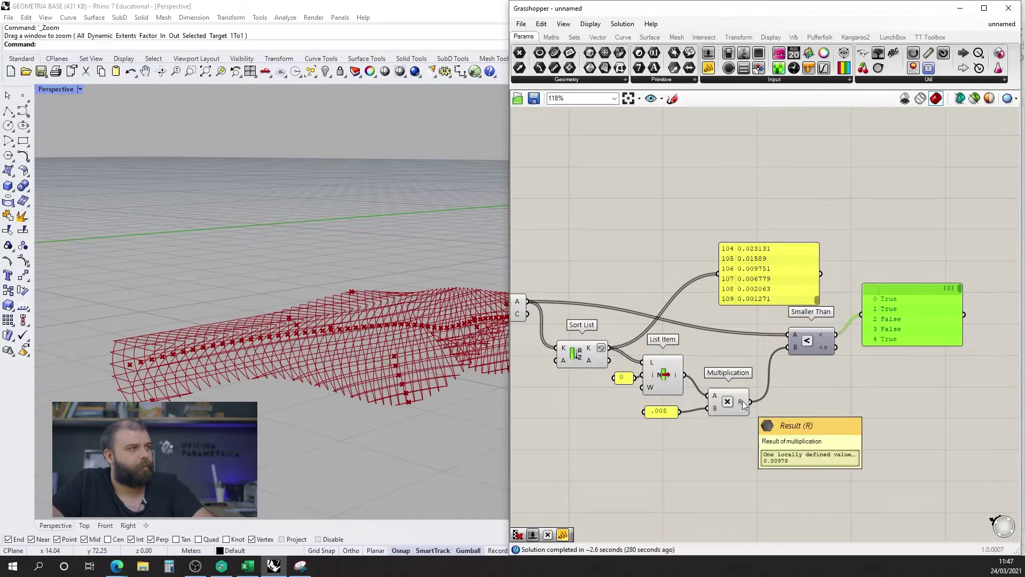
- Delete the sorted areas panel and move Smaller Than up above Multiplication
left_click(767, 274)
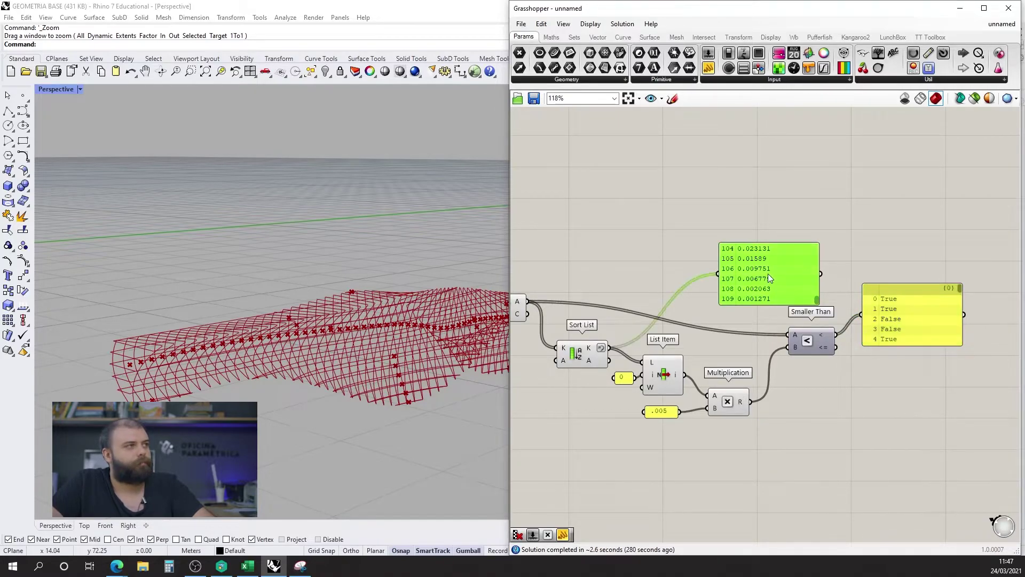
key("Delete")
scroll(778, 265, "up", 2)
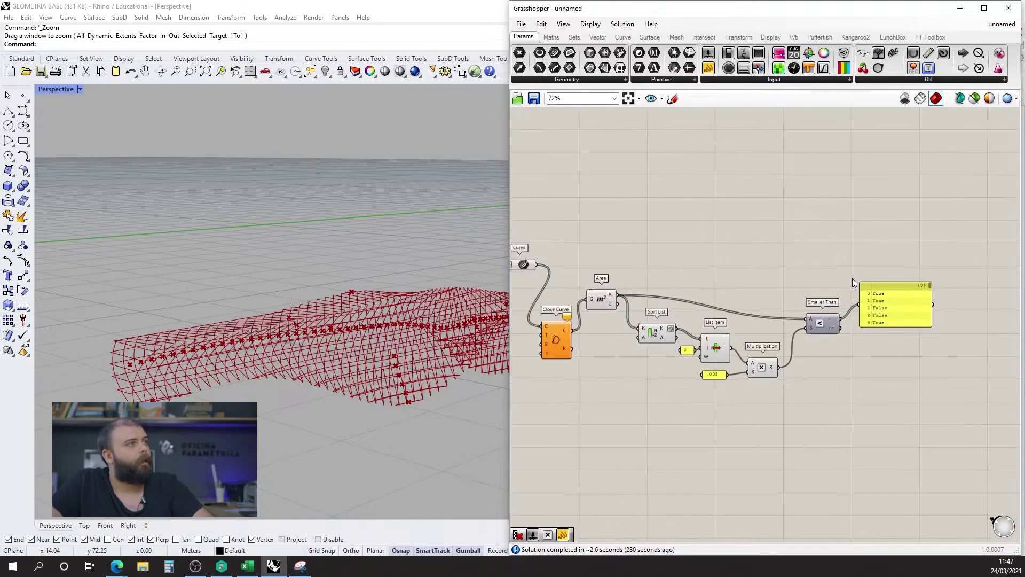
scroll(828, 262, "down", 2)
left_click(816, 355)
left_click_drag(816, 355, 782, 324)
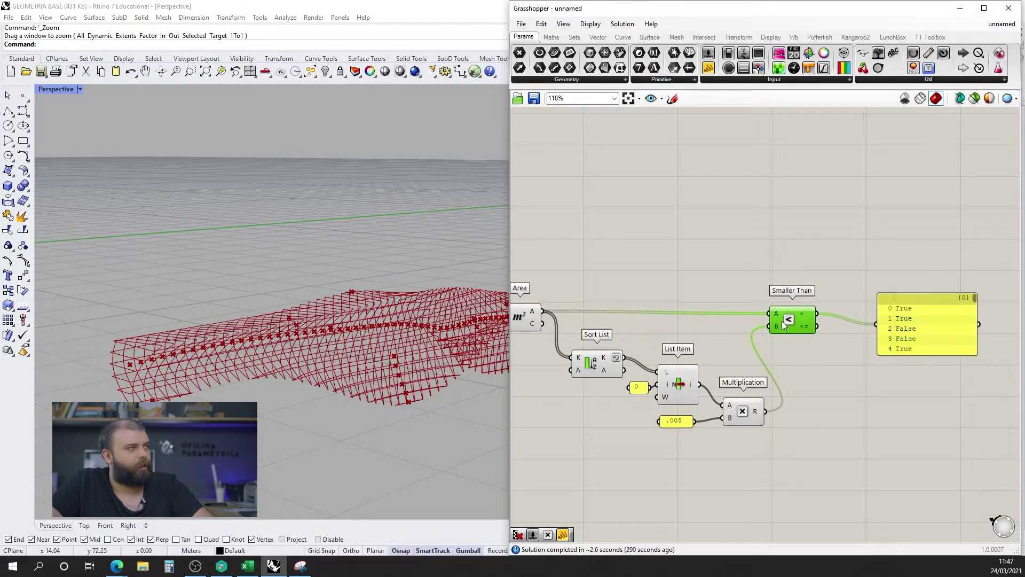
- Add a Cull Pattern component above Smaller Than
double_click(814, 234)
type("cull pat")
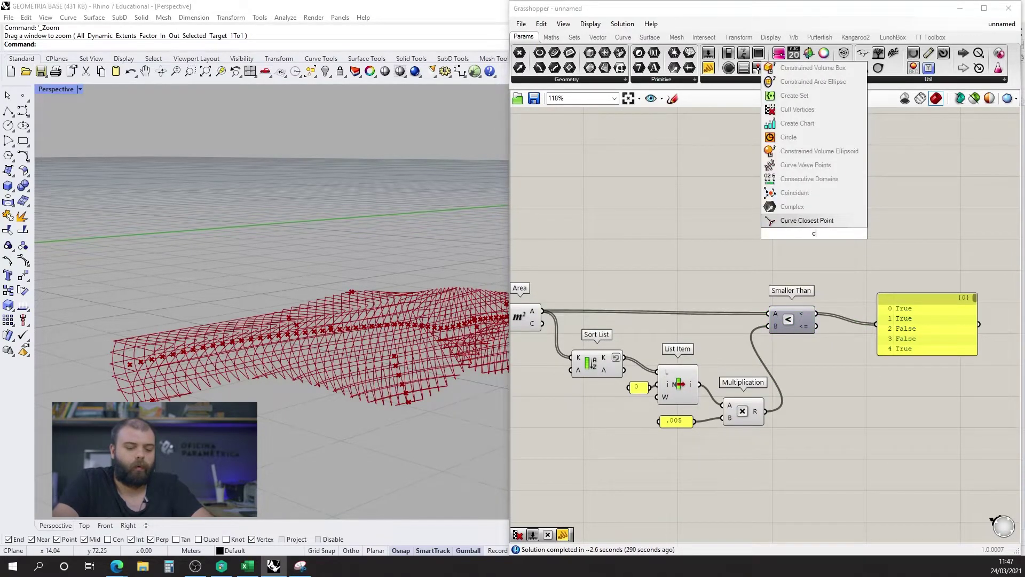
left_click(822, 220)
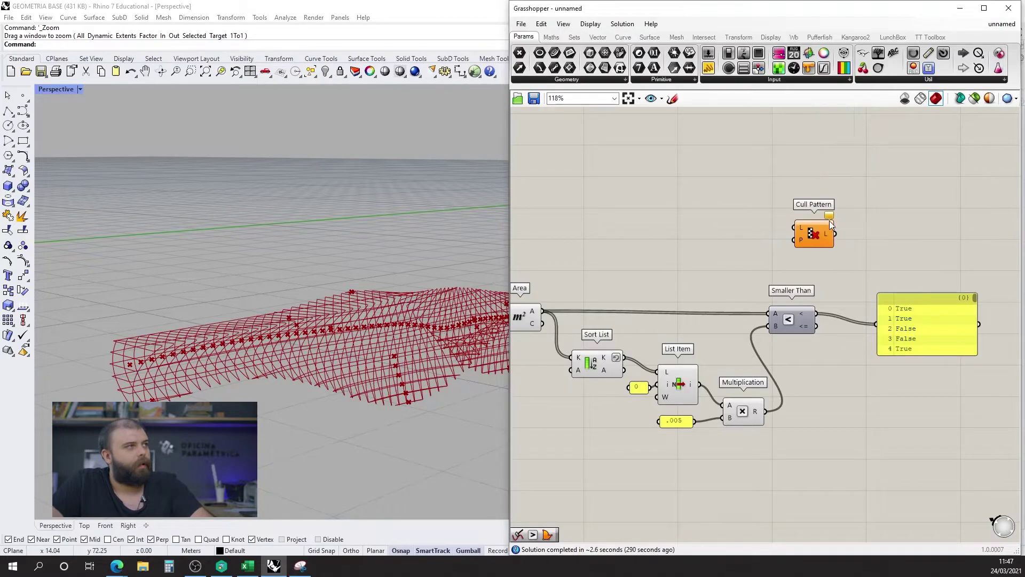
- Connect the Curve parameter to Cull Pattern's L input and Smaller Than's < output to P, and check its curves in the viewport
scroll(959, 260, "down", 2)
scroll(959, 255, "down", 2)
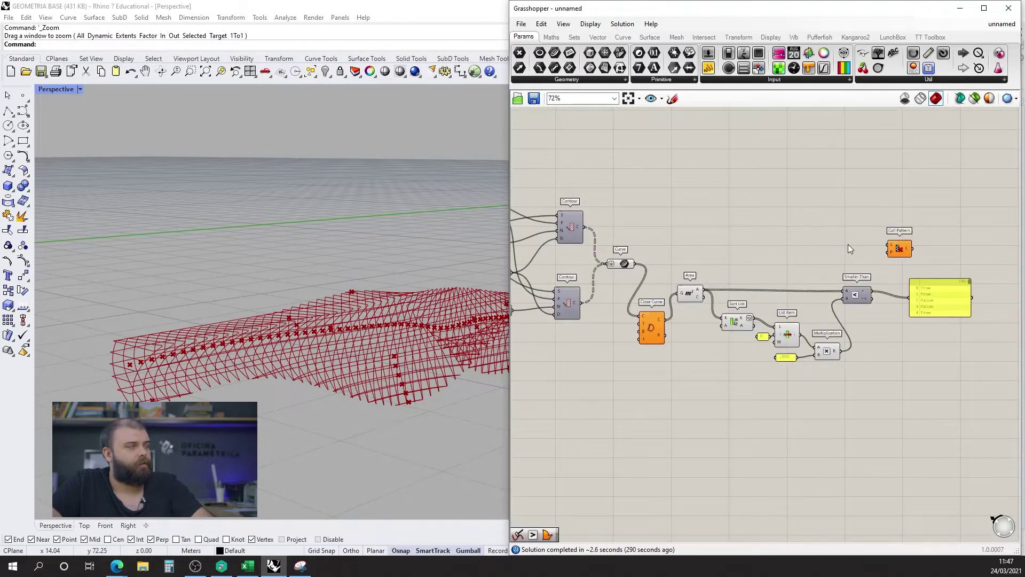
scroll(848, 245, "up", 2)
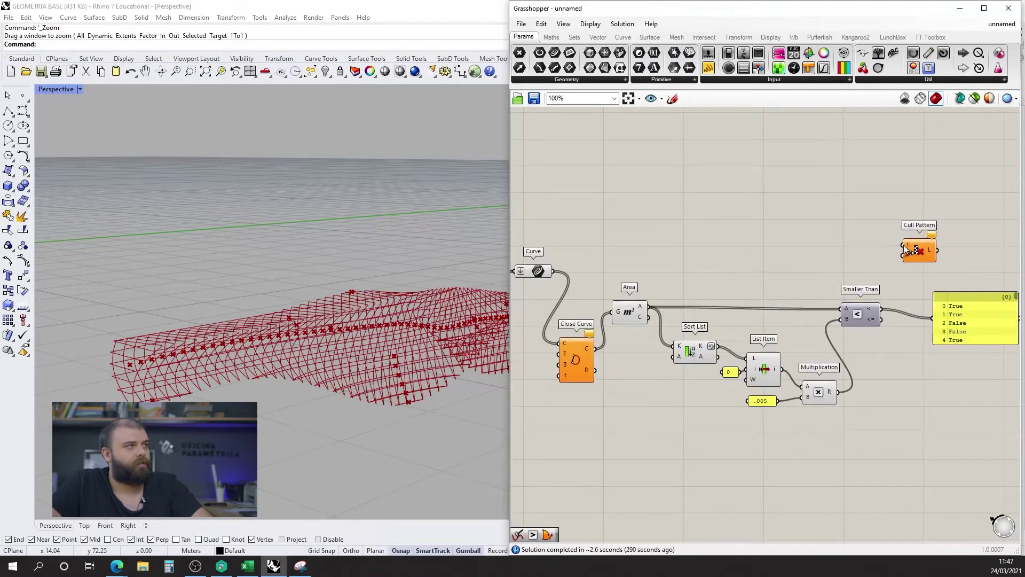
left_click(541, 271)
left_click_drag(553, 271, 905, 253)
left_click(866, 267)
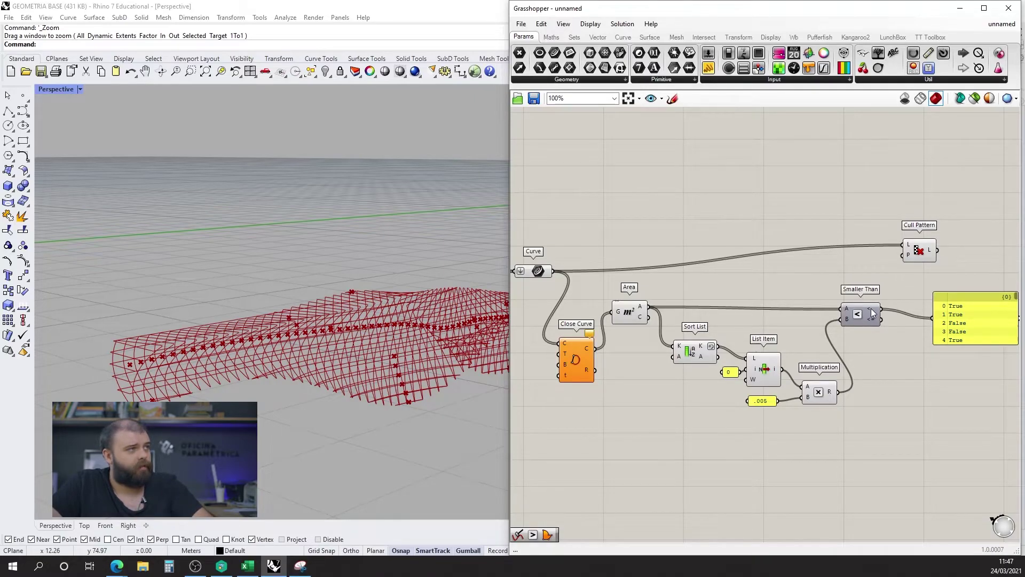
left_click_drag(880, 309, 903, 255)
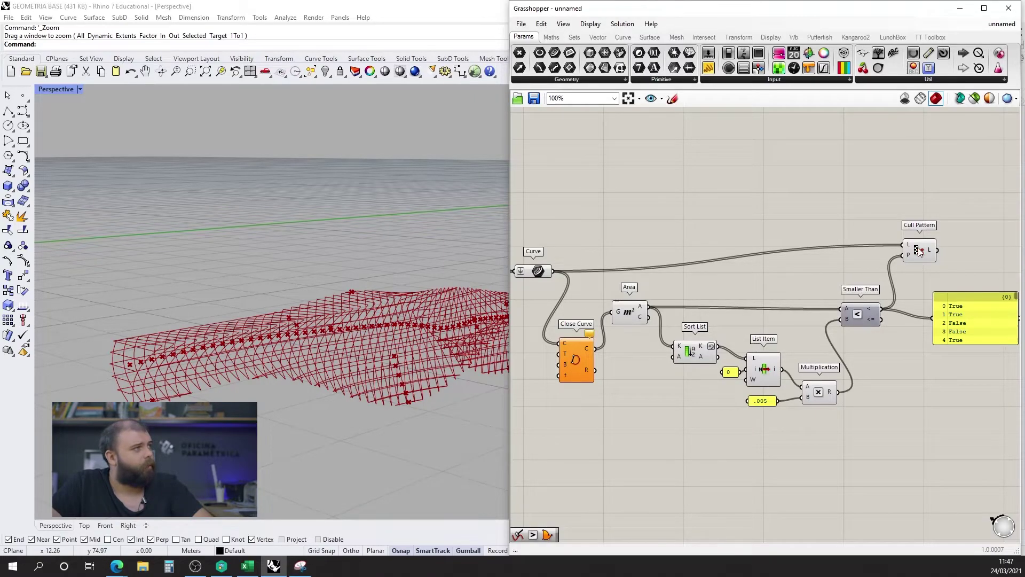
scroll(919, 252, "up", 2)
left_click(918, 252)
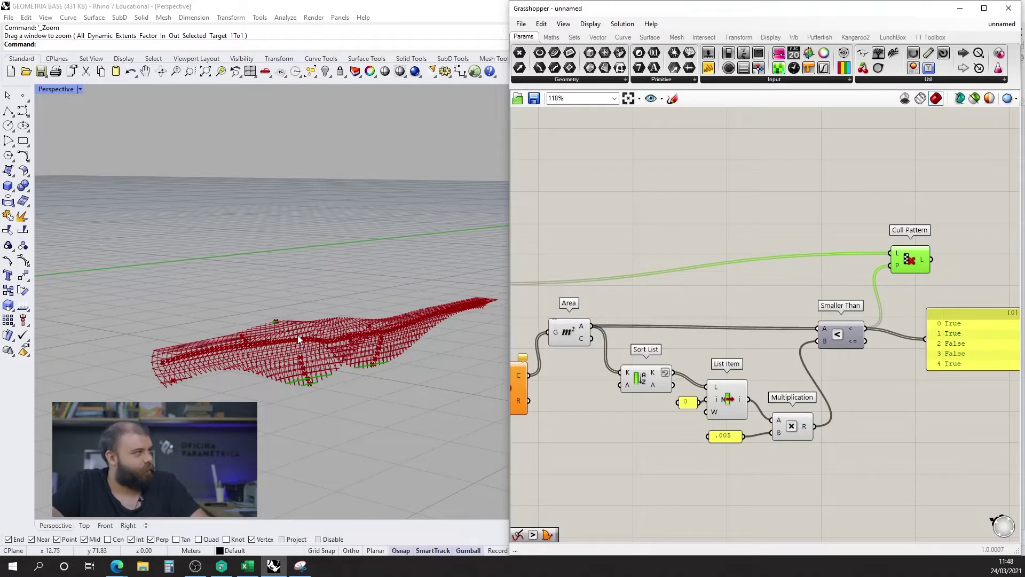
scroll(299, 339, "up", 3)
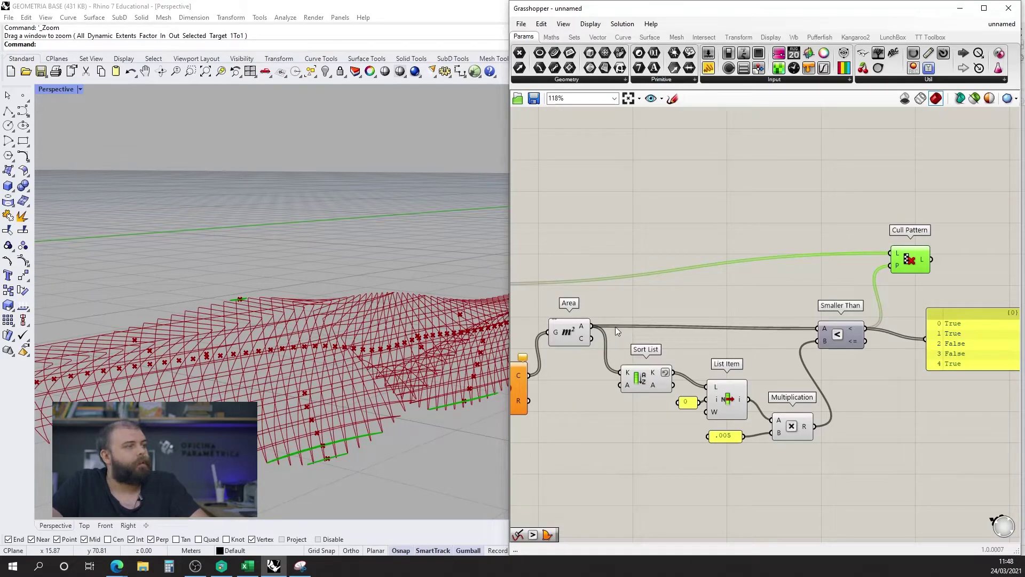
- Invert Cull Pattern's P input so it keeps the contours that are not smaller than the threshold
scroll(822, 258, "up", 3)
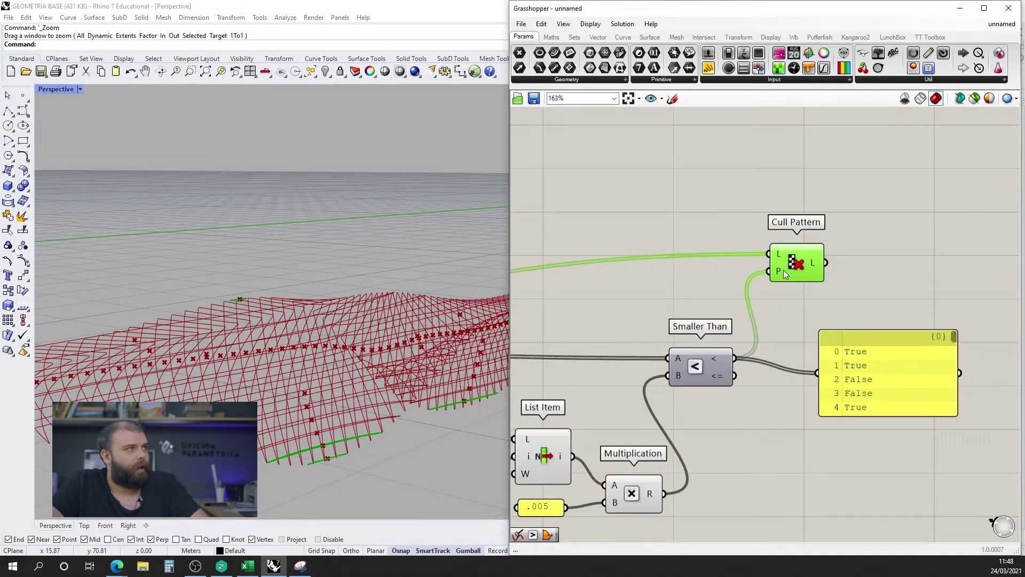
right_click(781, 271)
left_click(800, 377)
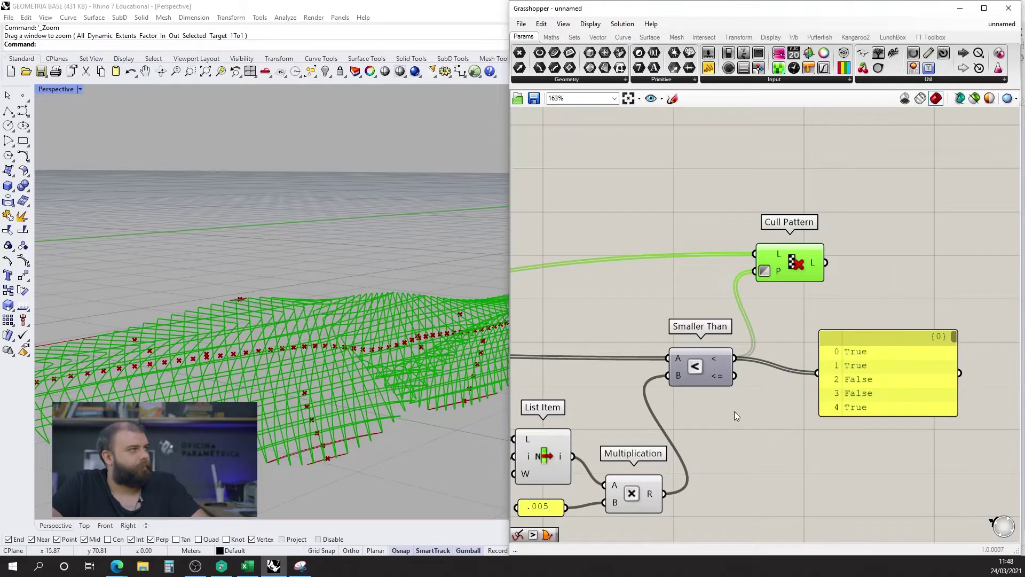
left_click(736, 413)
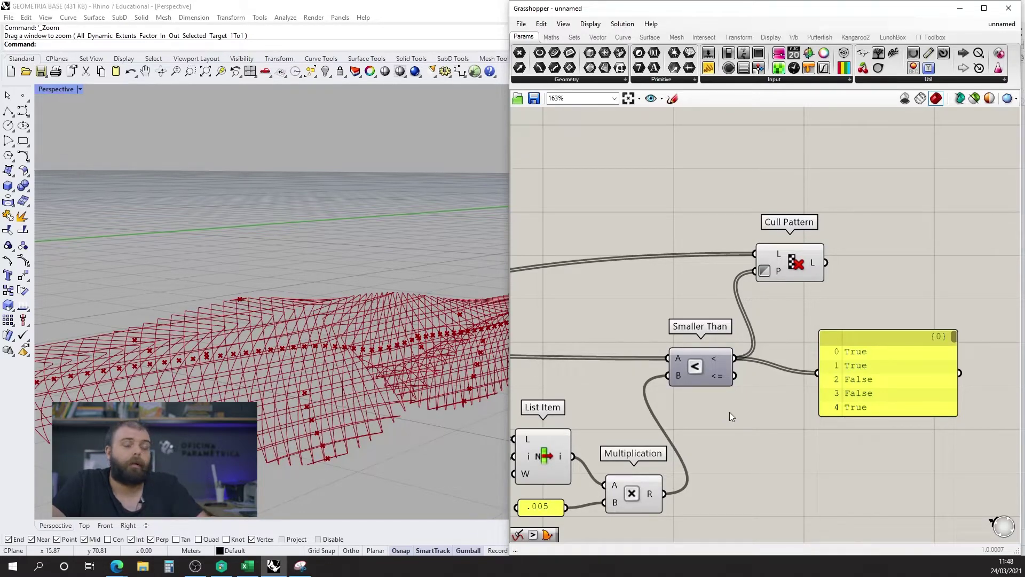
- Delete the True/False panel and reposition Smaller Than and Cull Pattern closer together
left_click_drag(706, 373, 717, 377)
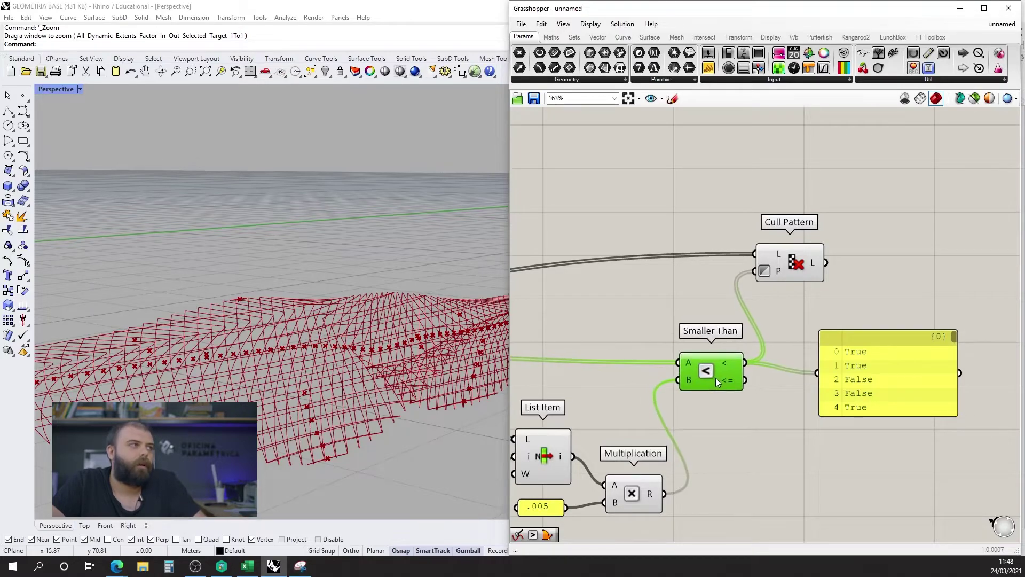
left_click_drag(801, 268, 809, 265)
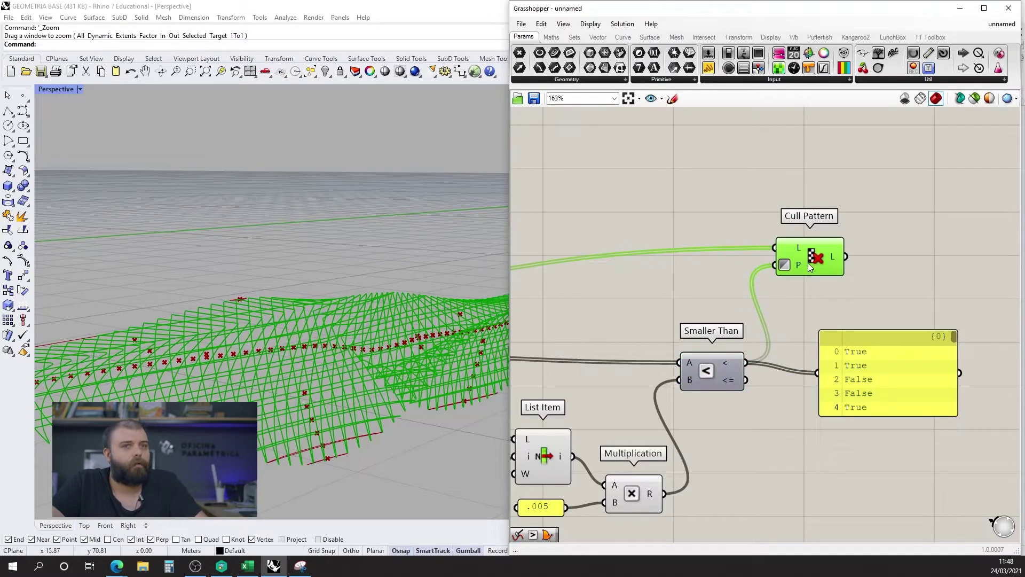
left_click(870, 367)
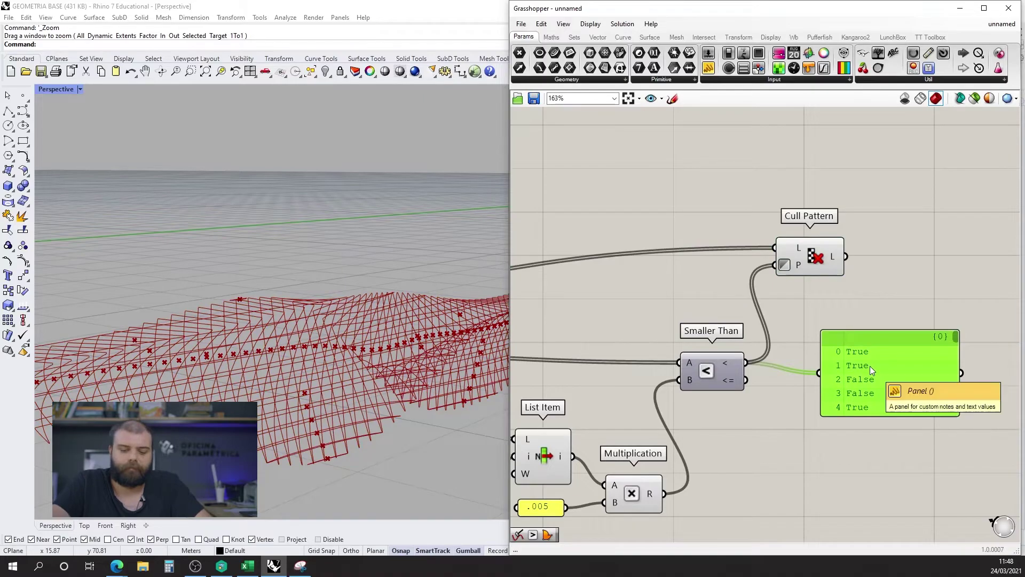
key("Delete")
scroll(877, 318, "down", 2)
left_click_drag(833, 275, 829, 311)
- Add a Boundary Surfaces component beyond Cull Pattern
left_click(923, 347)
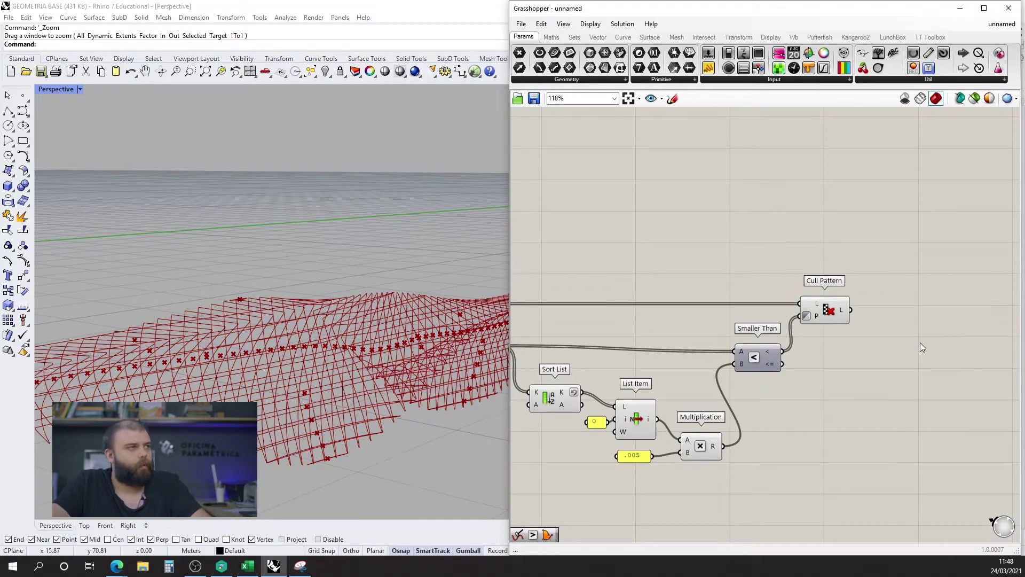
double_click(920, 343)
type("boundary")
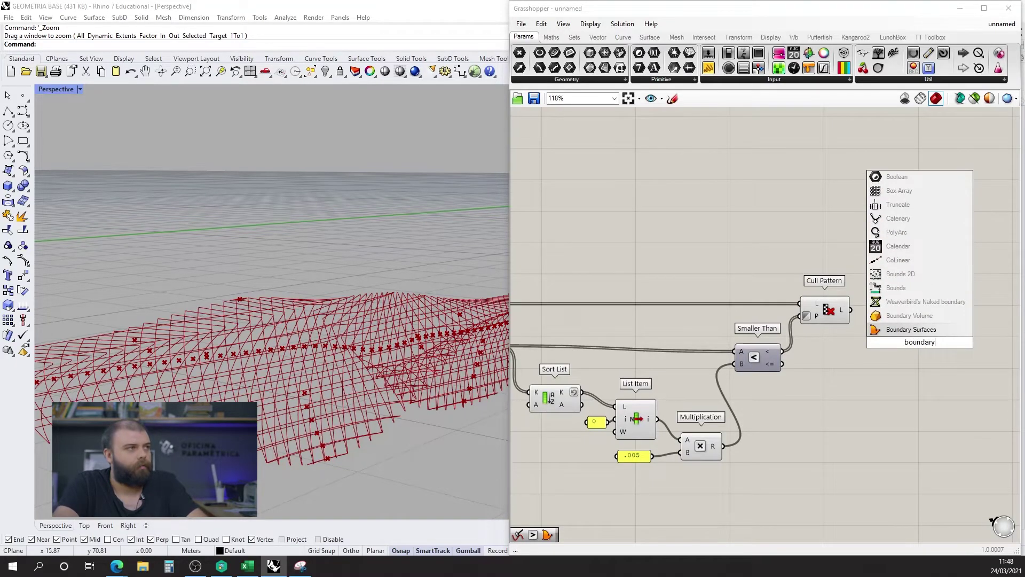
key("Return")
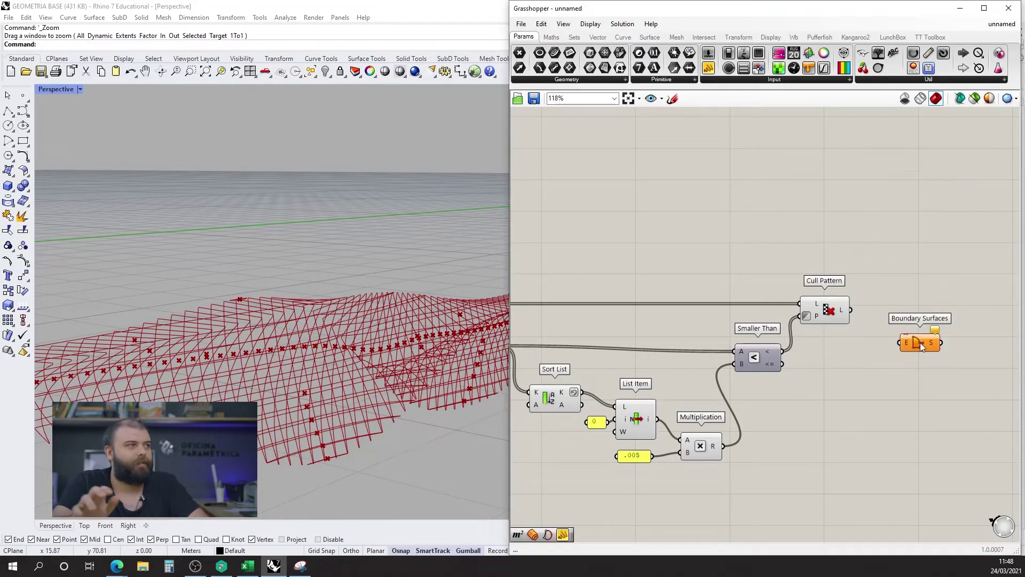
- Place Boundary Surfaces beside Cull Pattern, connect Cull Pattern's L output to its E input, and hide Cull Pattern's preview
left_click_drag(924, 341, 886, 310)
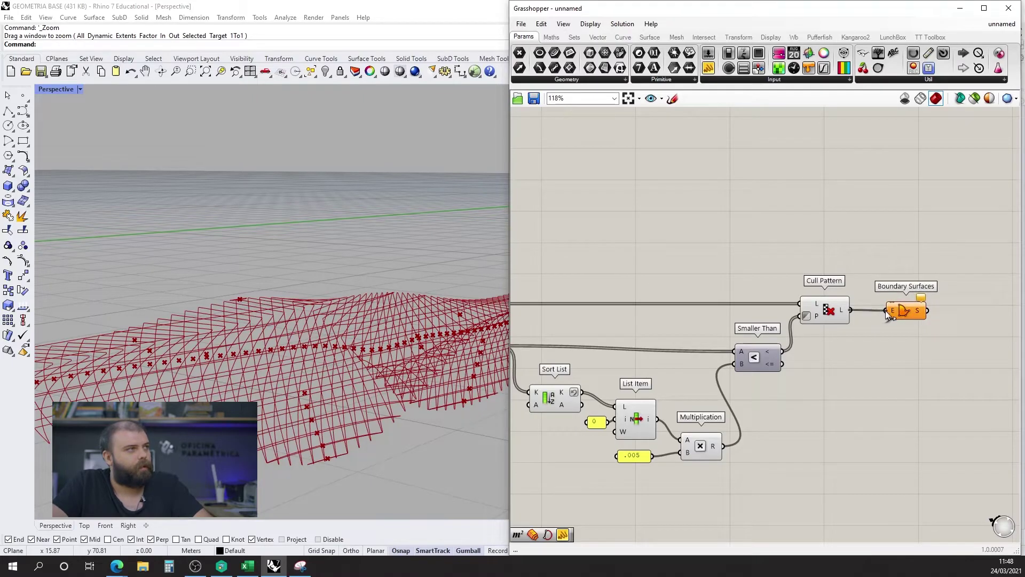
left_click(815, 313)
key("space")
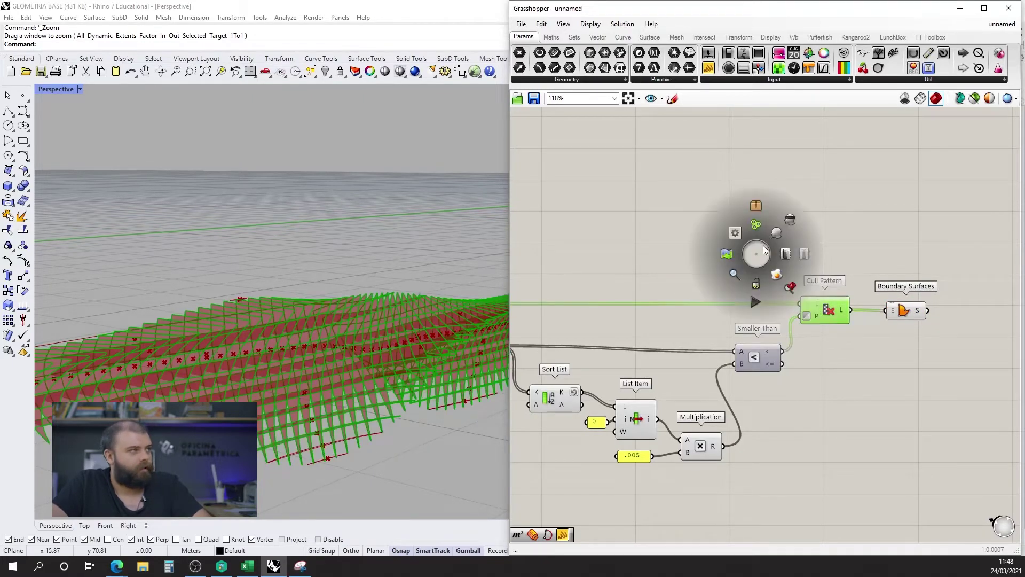
left_click(790, 225)
- Hide the previews of the upstream components from the Curve parameter through Multiplication, leaving the rib surfaces displayed
scroll(329, 325, "down", 3)
right_click_drag(329, 326, 295, 300)
scroll(790, 355, "down", 4)
left_click_drag(758, 479, 539, 284)
key("space")
left_click(602, 261)
mouse_move(328, 320)
right_mouse_down()
mouse_move(374, 307)
mouse_move(333, 303)
right_mouse_up()
scroll(310, 311, "up", 3)
scroll(310, 311, "down", 2)
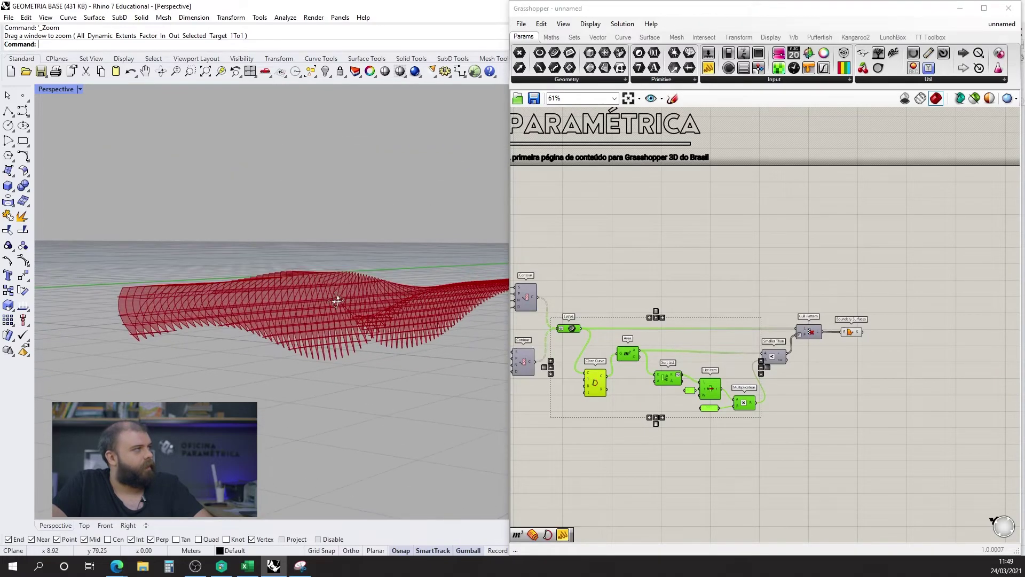
- Add an Offset Surface component beyond Boundary Surfaces and connect the S output to its S input
scroll(671, 324, "up", 5)
double_click(789, 324)
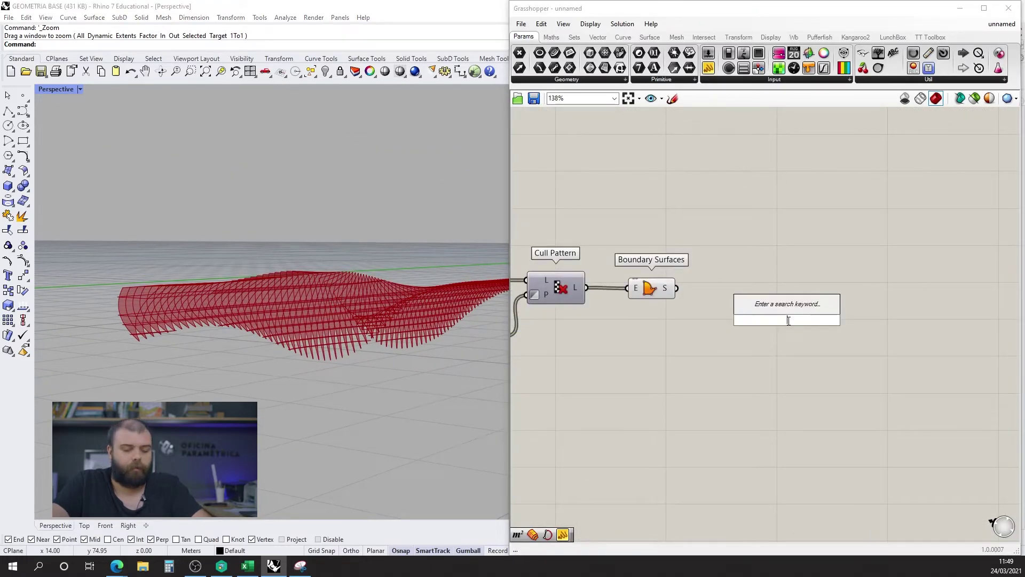
type("offset surf")
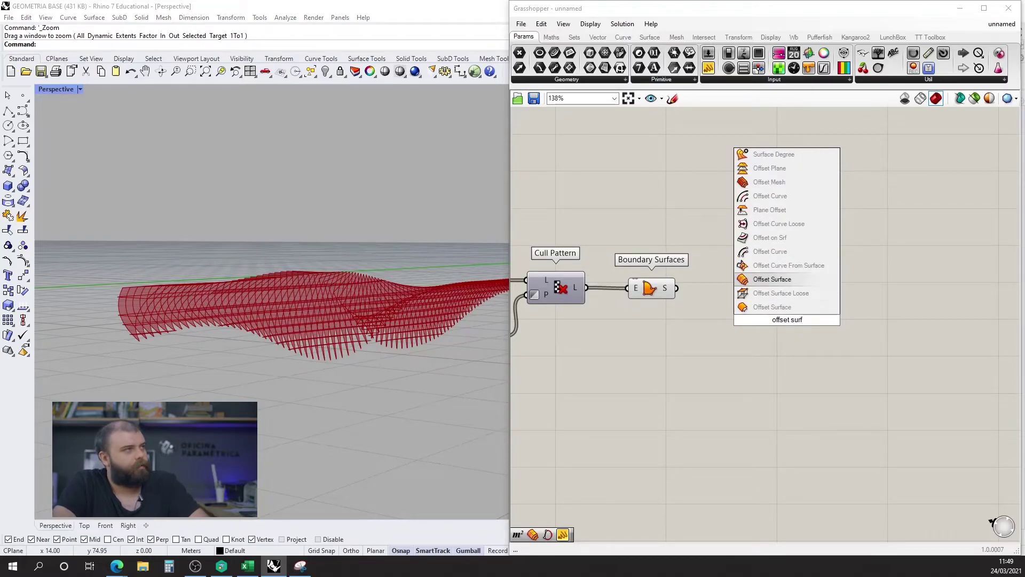
key("Return")
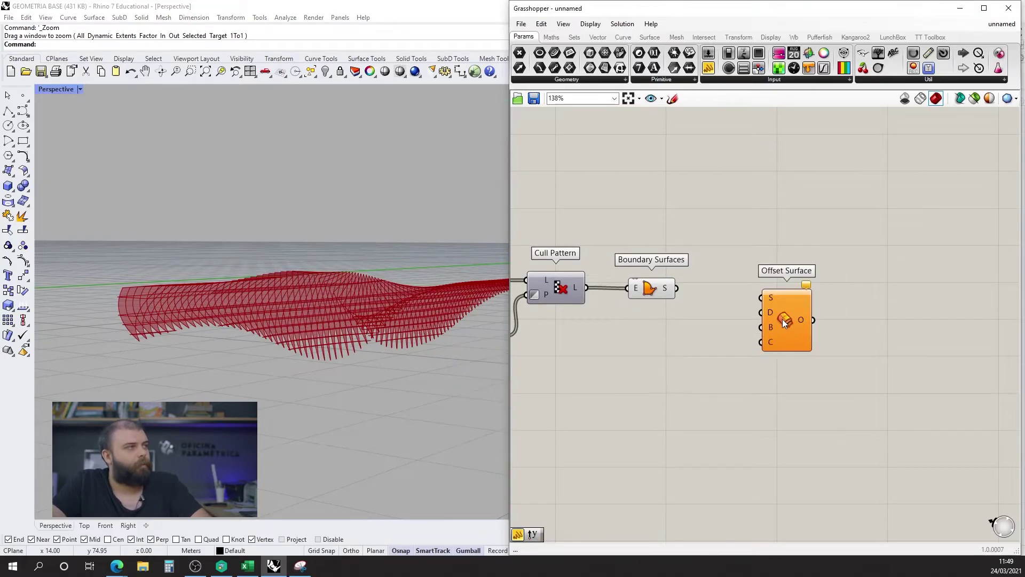
left_click_drag(685, 291, 761, 298)
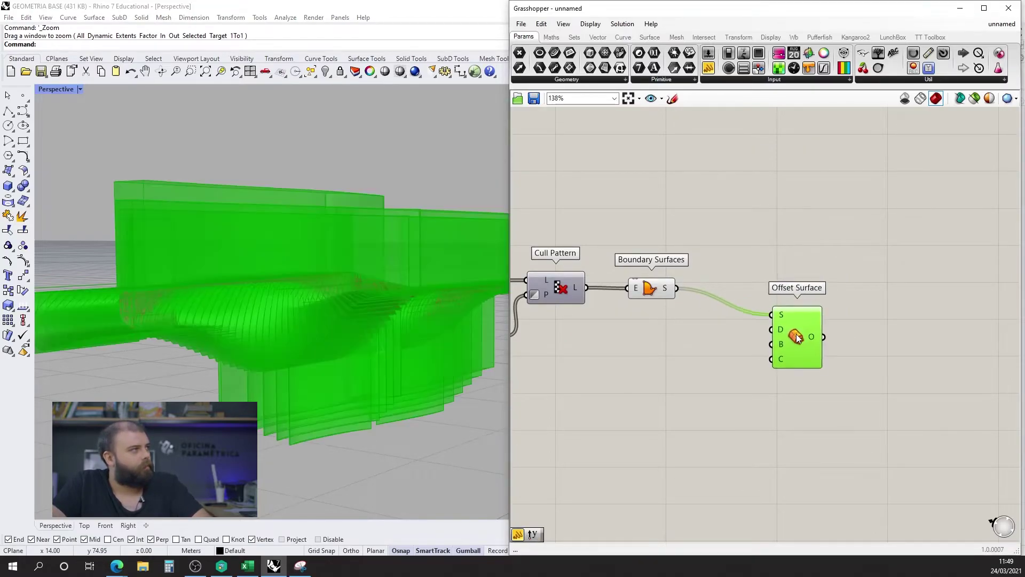
left_click_drag(796, 334, 813, 367)
left_click(716, 360)
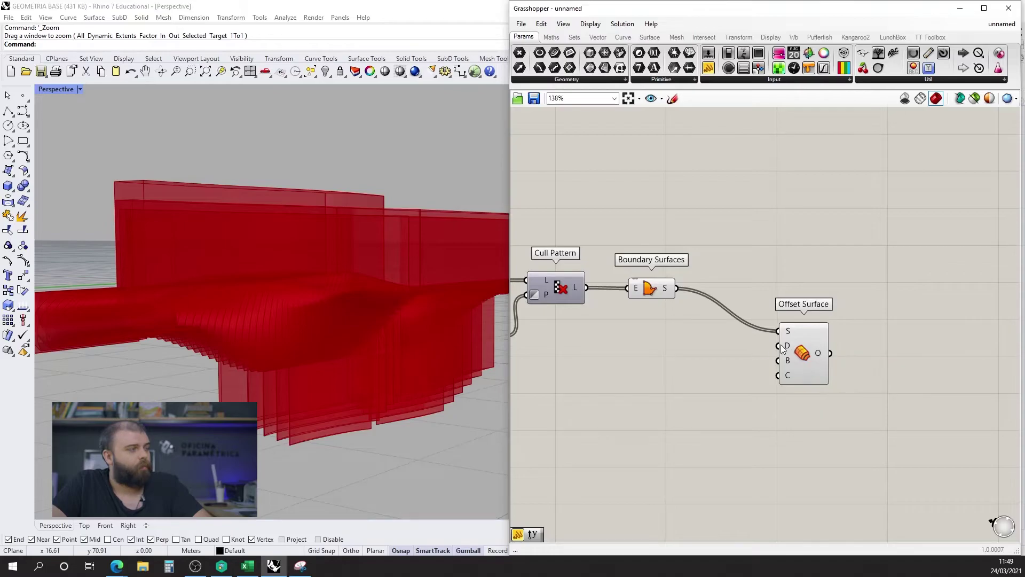
- Feed Offset Surface's D input from a new panel containing .01 and check the rib thickness in the viewport
double_click(746, 352)
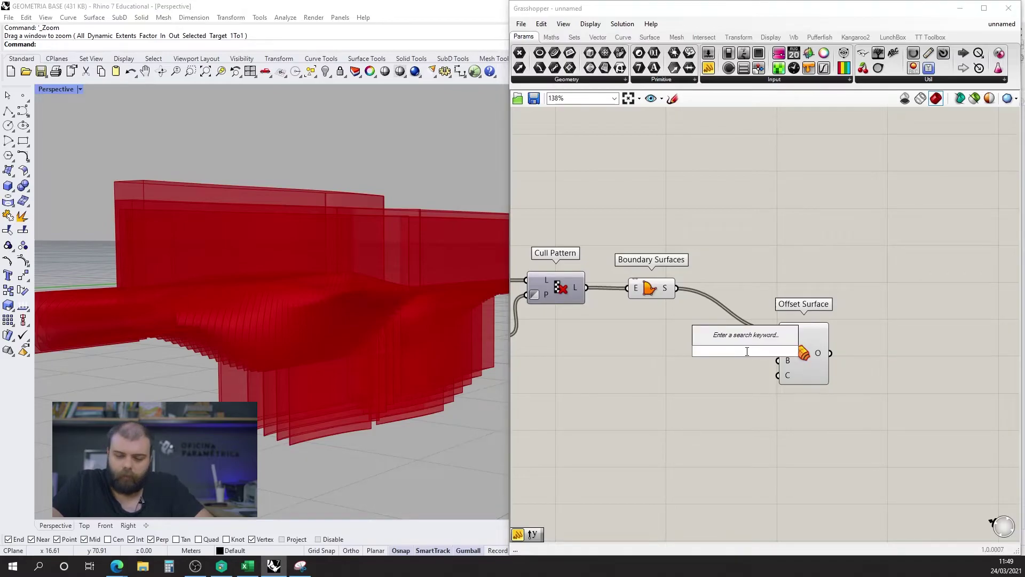
type("//.0")
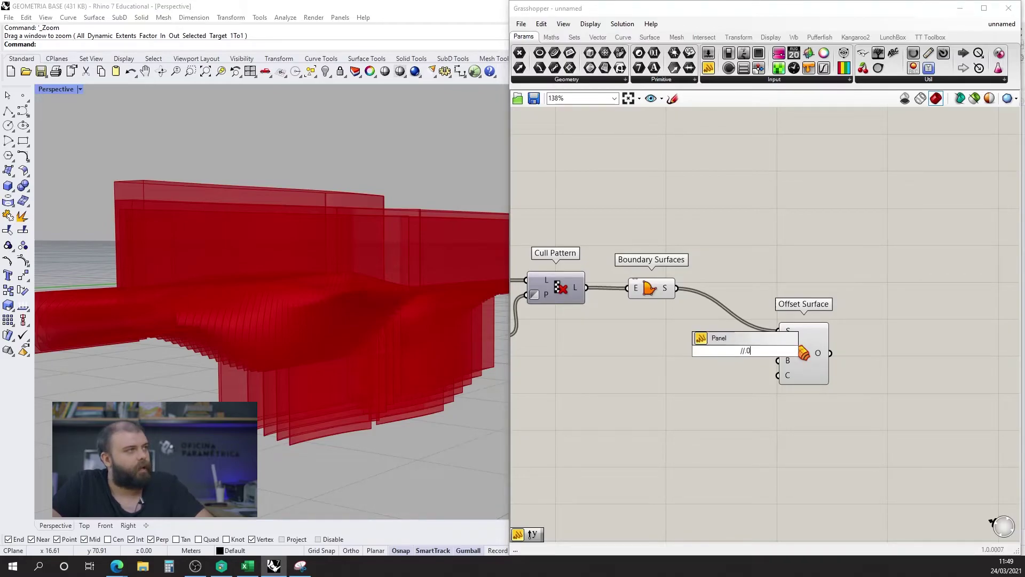
type("1")
key("Return")
left_click_drag(764, 351, 775, 346)
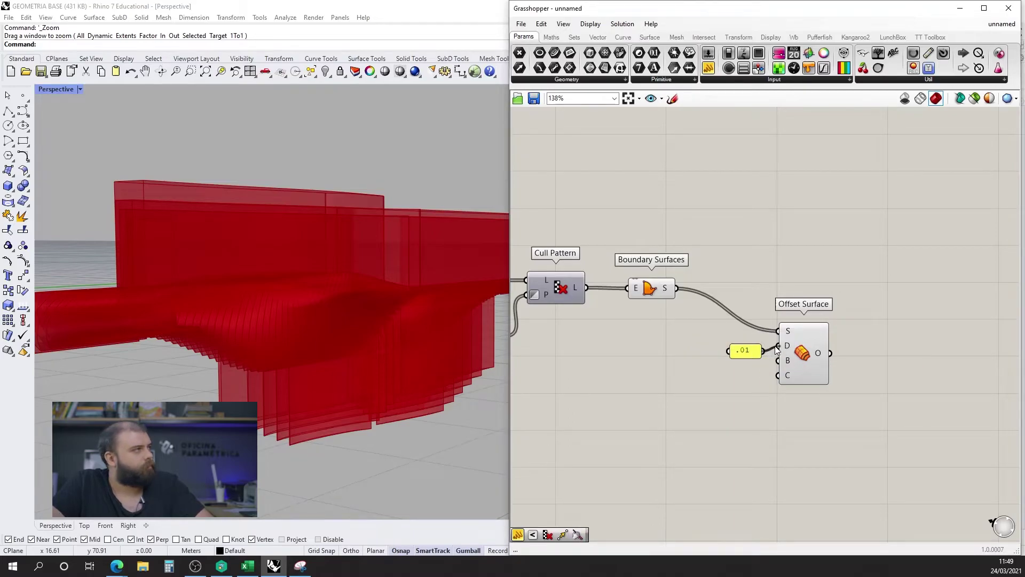
scroll(305, 346, "up", 5)
scroll(342, 330, "down", 5)
right_click_drag(342, 330, 315, 327)
scroll(315, 327, "down", 4)
scroll(161, 332, "up", 6)
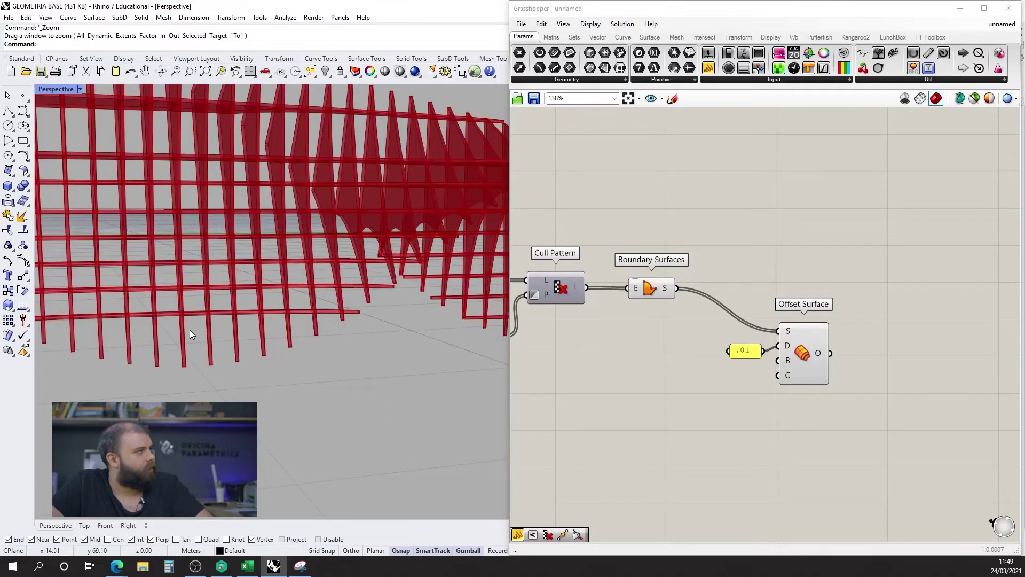
scroll(805, 355, "up", 3)
- Add a Boolean Toggle set to True, connect it to Offset Surface's B input, and place it below the distance panel
left_click(865, 357)
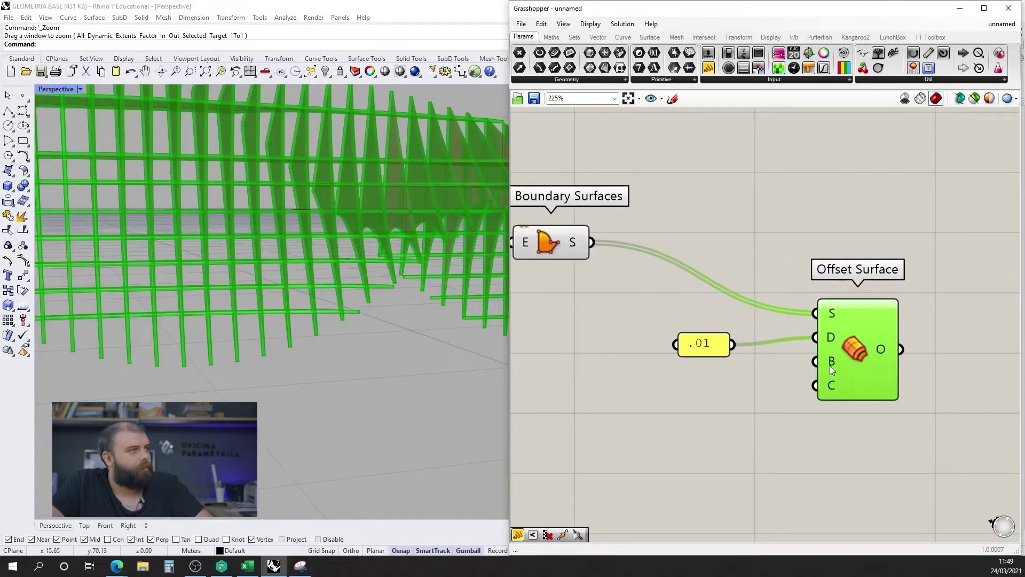
left_click(789, 185)
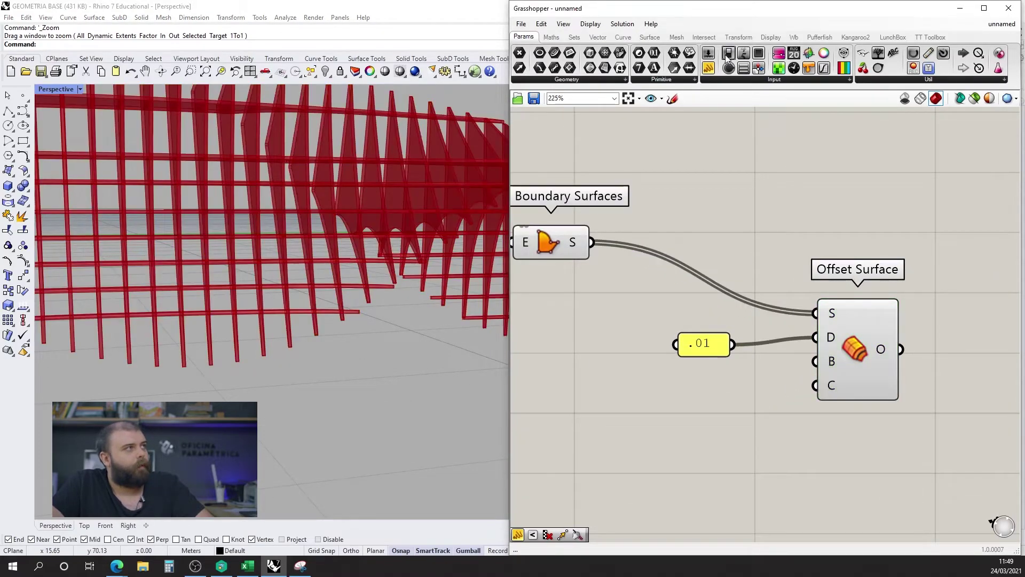
left_click_drag(727, 57, 710, 389)
left_click_drag(723, 347, 722, 334)
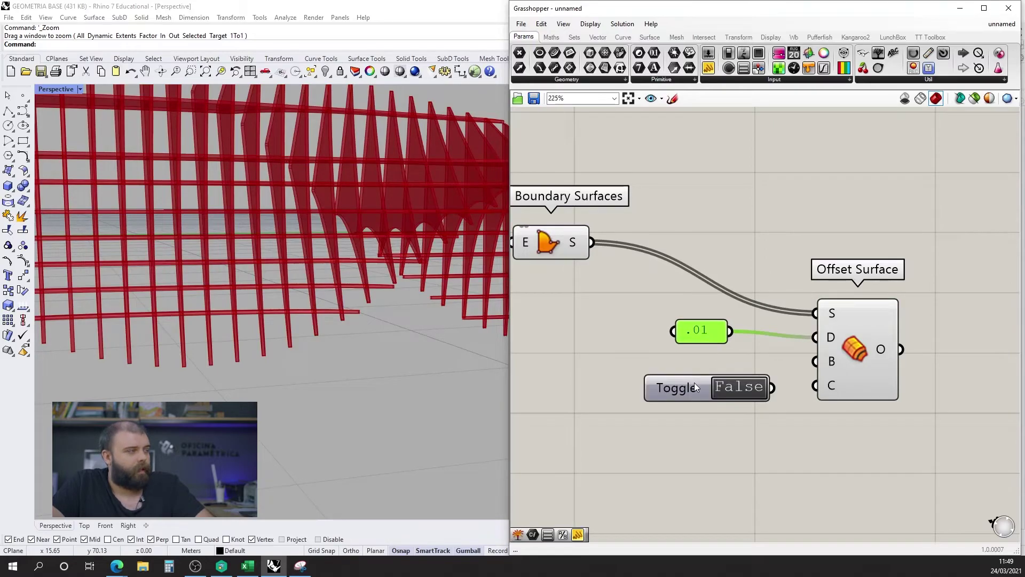
left_click_drag(695, 386, 690, 366)
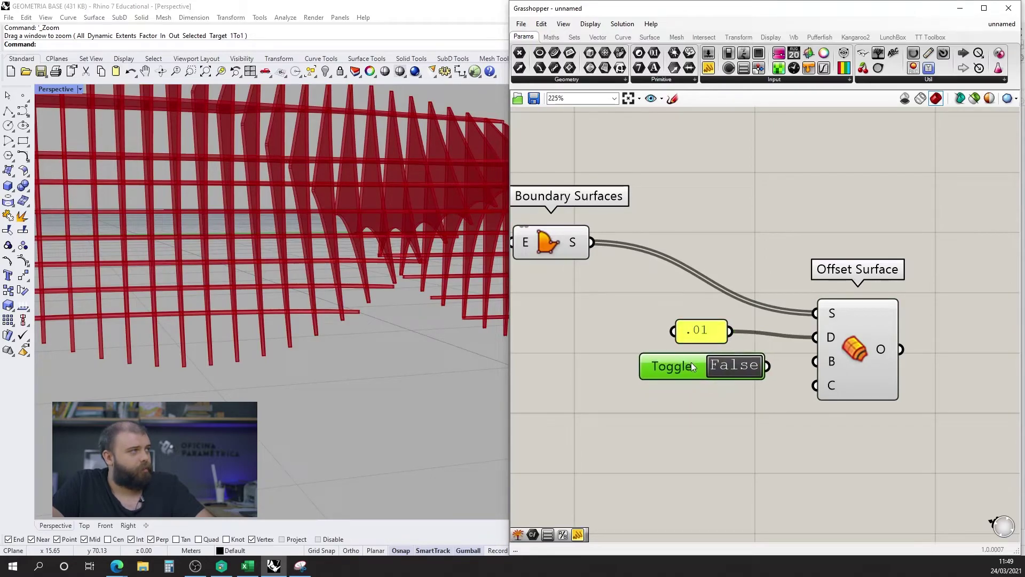
left_click(750, 366)
left_click_drag(767, 367, 812, 369)
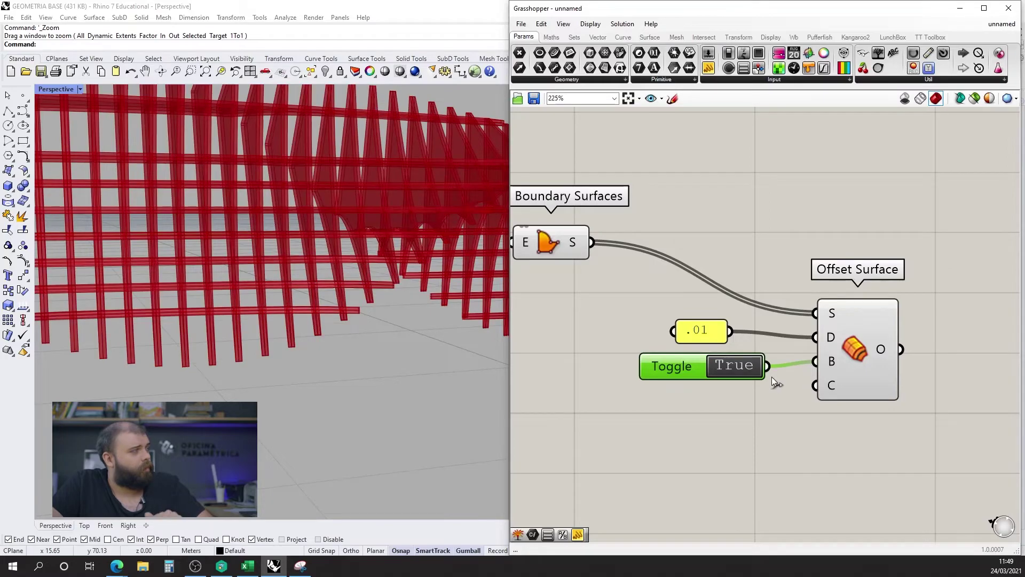
left_click_drag(683, 370, 684, 393)
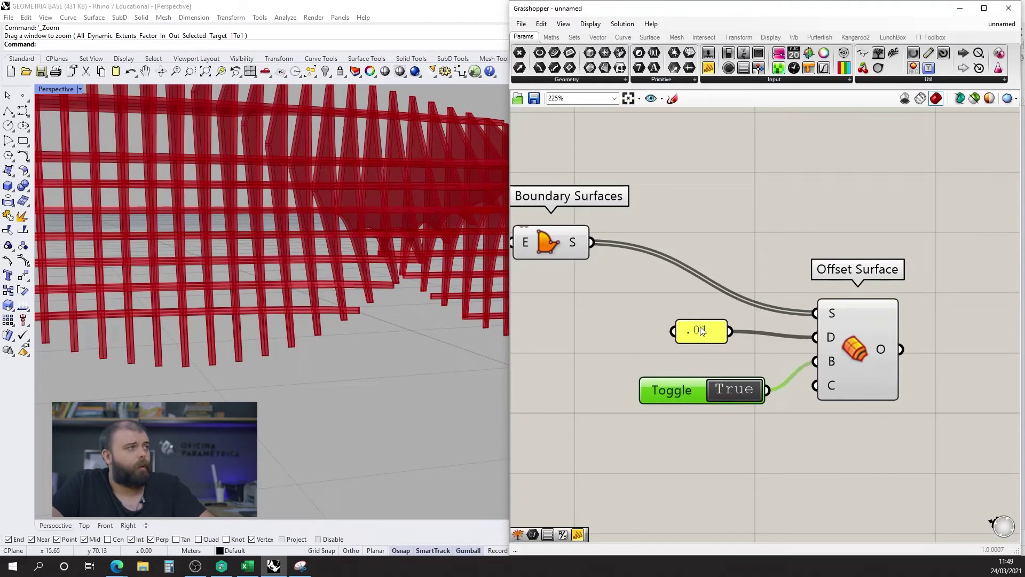
- Insert a Division component between the .01 panel and Offset Surface, wiring the panel to A and R to D
left_click_drag(703, 330, 673, 313)
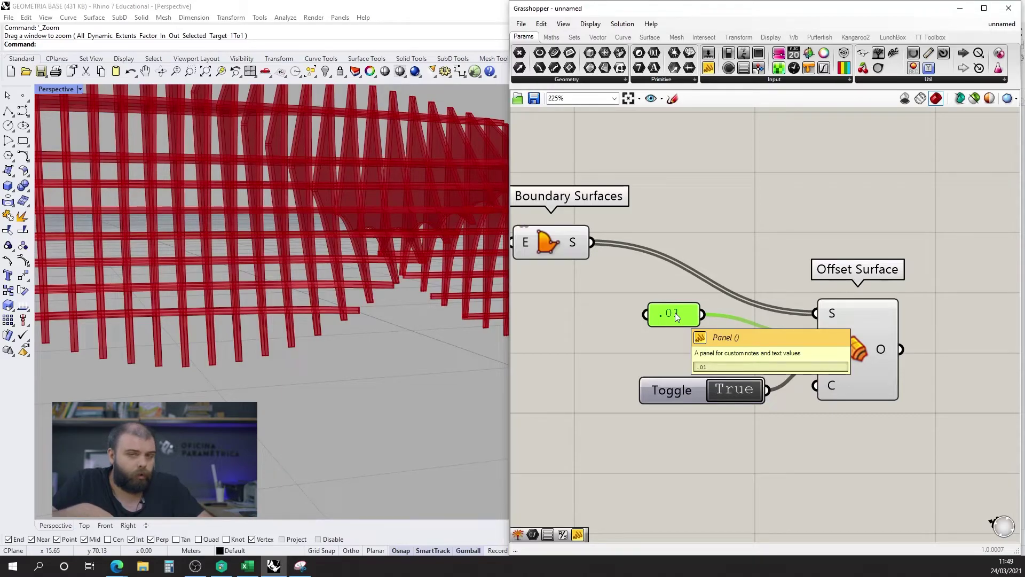
left_click_drag(675, 313, 612, 303)
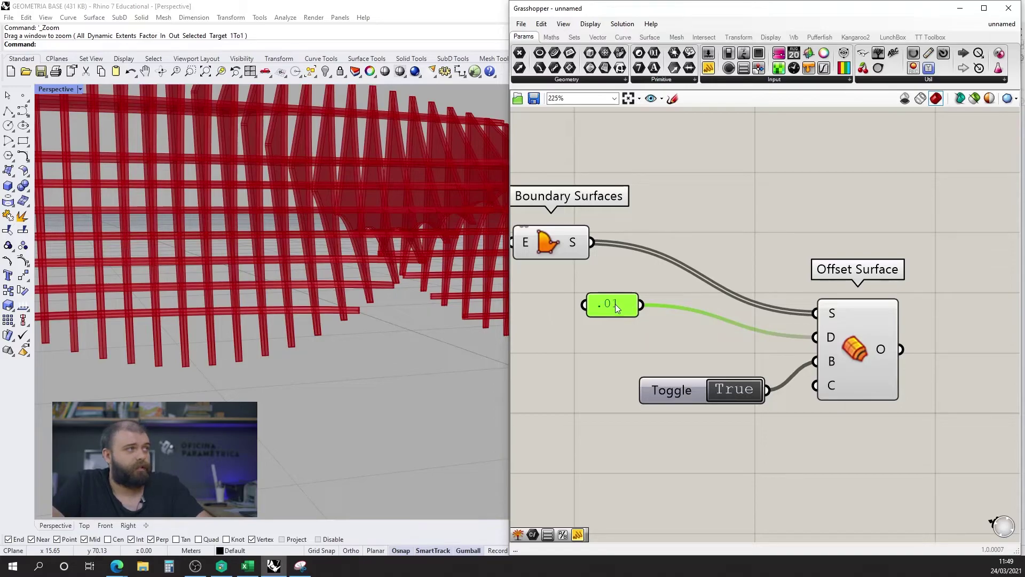
double_click(674, 356)
type("divis")
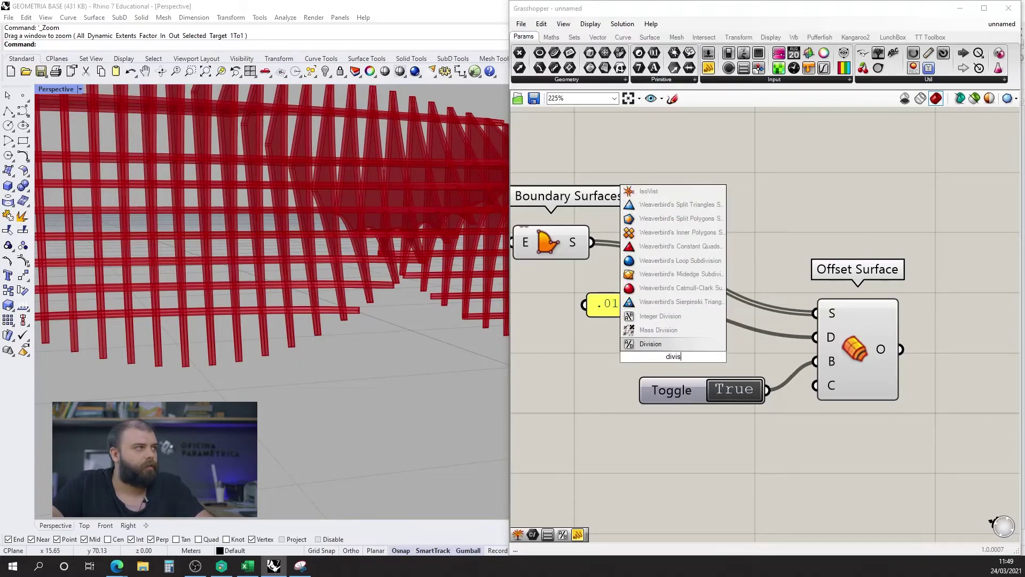
key("Return")
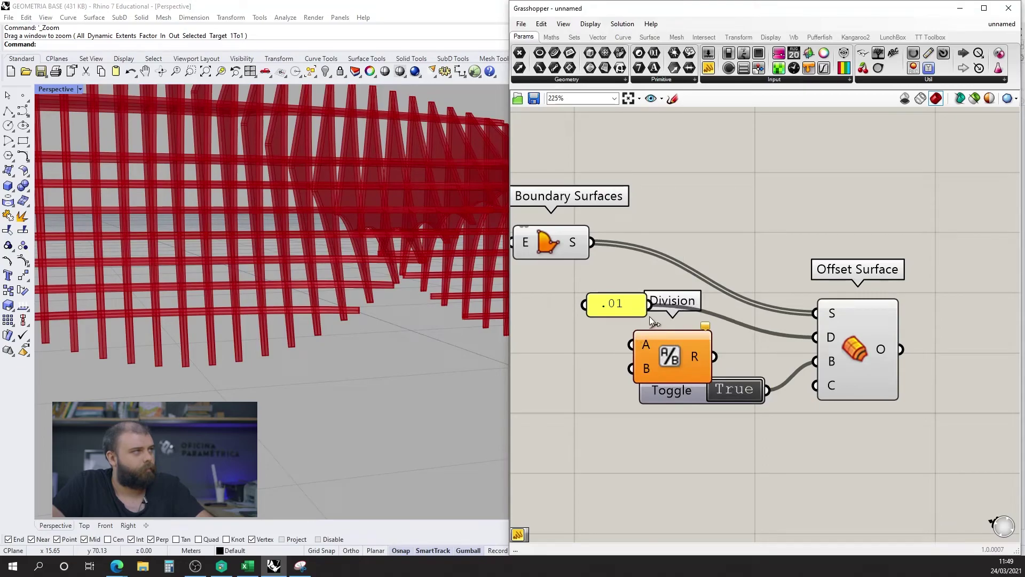
left_click_drag(649, 304, 816, 337)
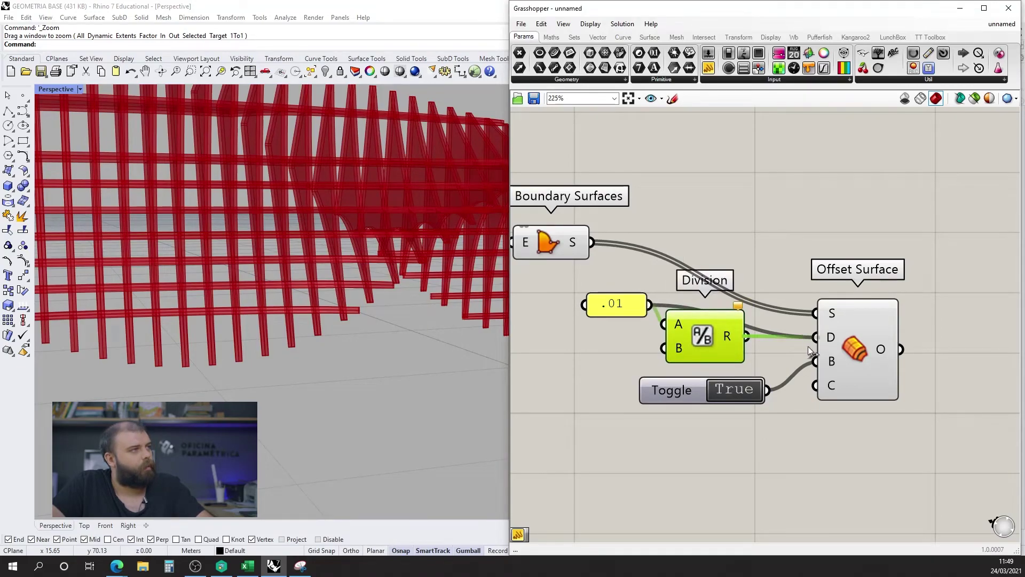
- Connect a new panel containing 2 to Division's B input and align it beside the component
double_click(579, 328)
type("2")
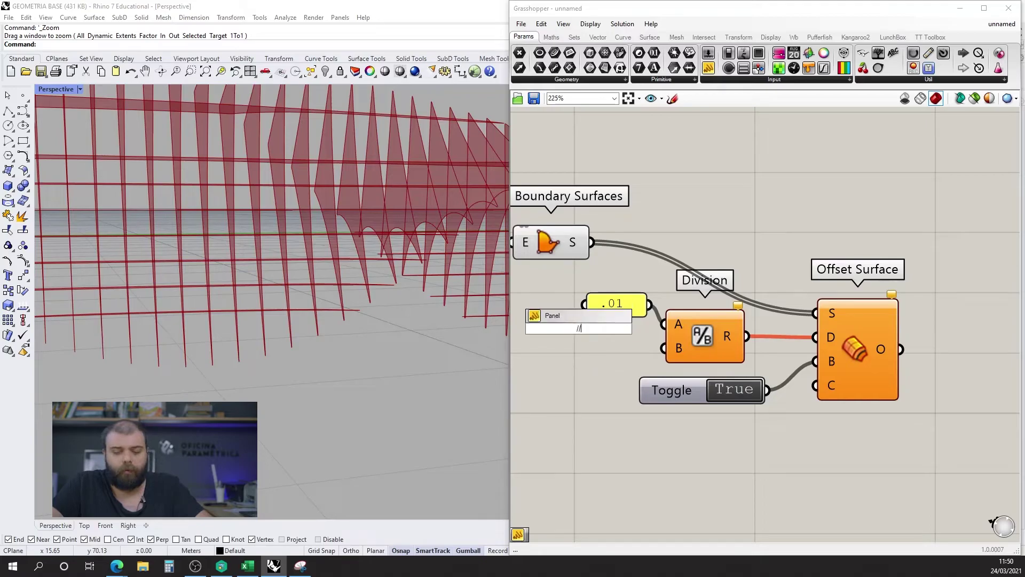
key("Return")
left_click_drag(599, 327, 664, 348)
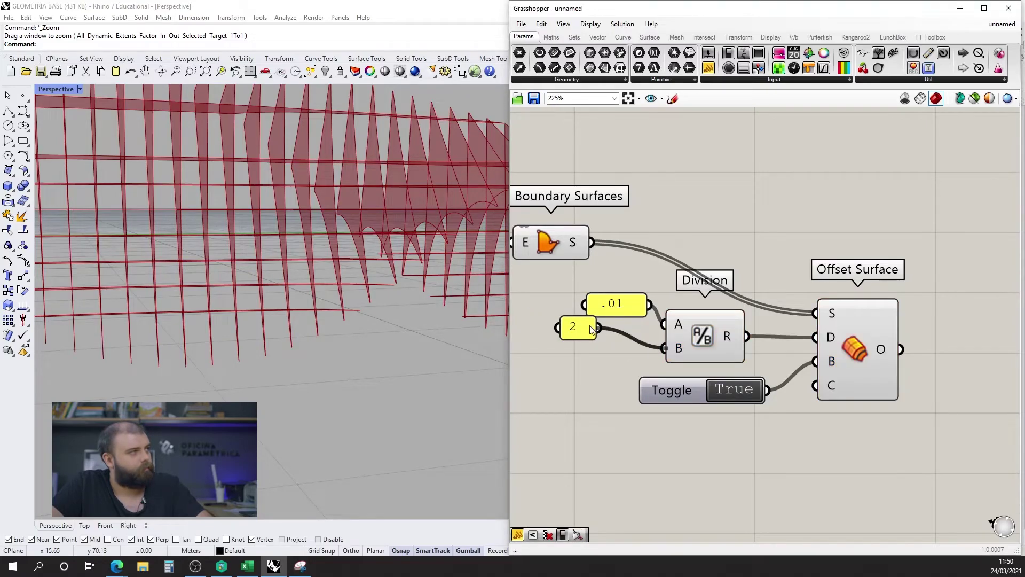
left_click_drag(578, 325, 594, 339)
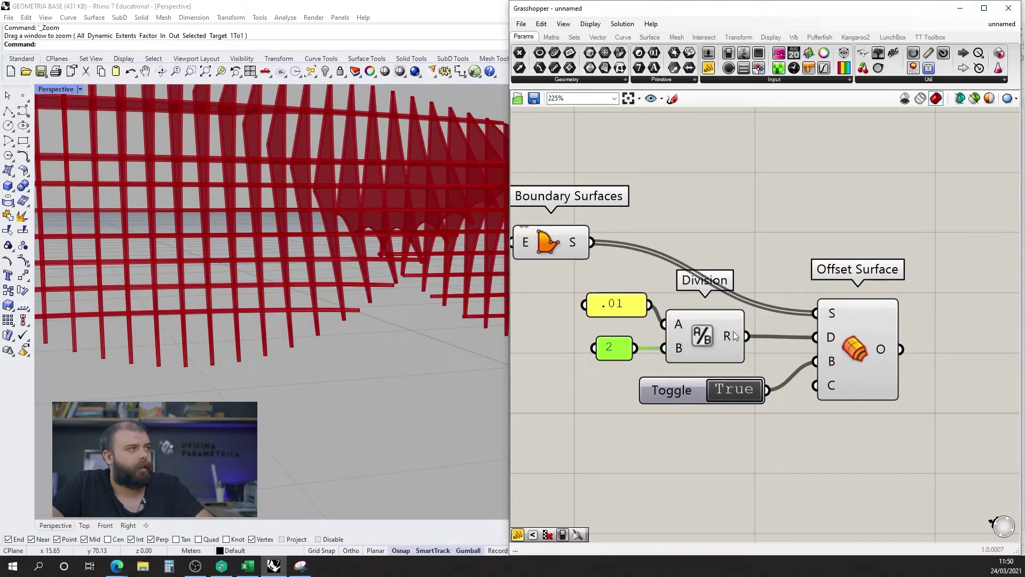
mouse_move(735, 336)
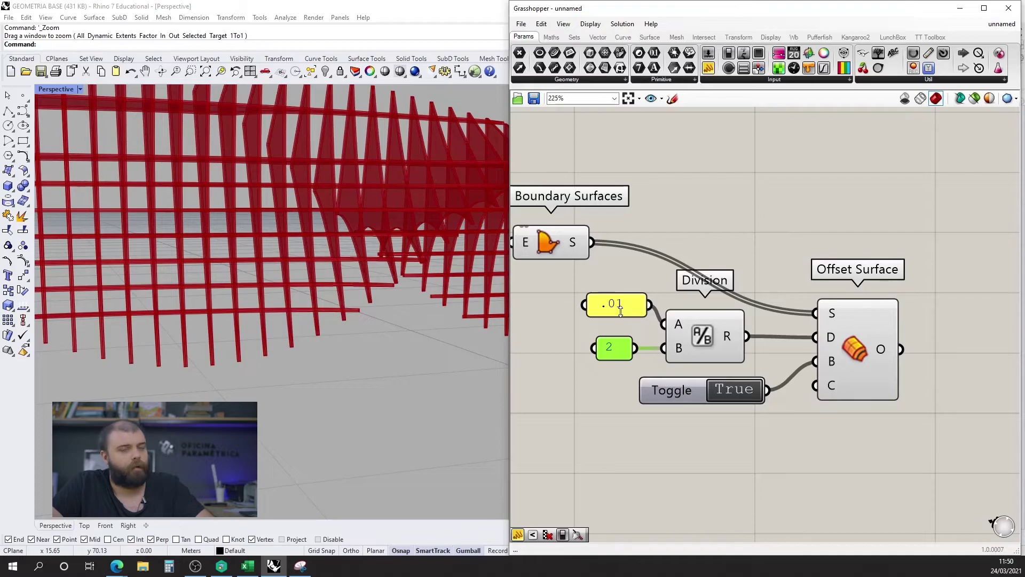
- Examine Offset Surface's Create Solid input, the thickened ribs in the viewport and the definition as a whole
scroll(619, 310, "down", 3)
left_click(766, 309)
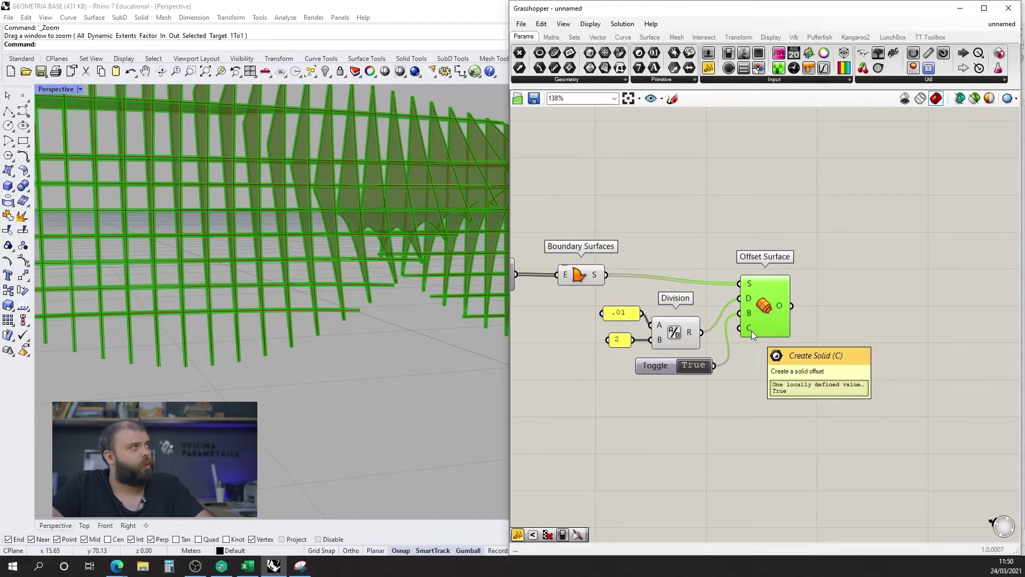
scroll(748, 332, "up", 3)
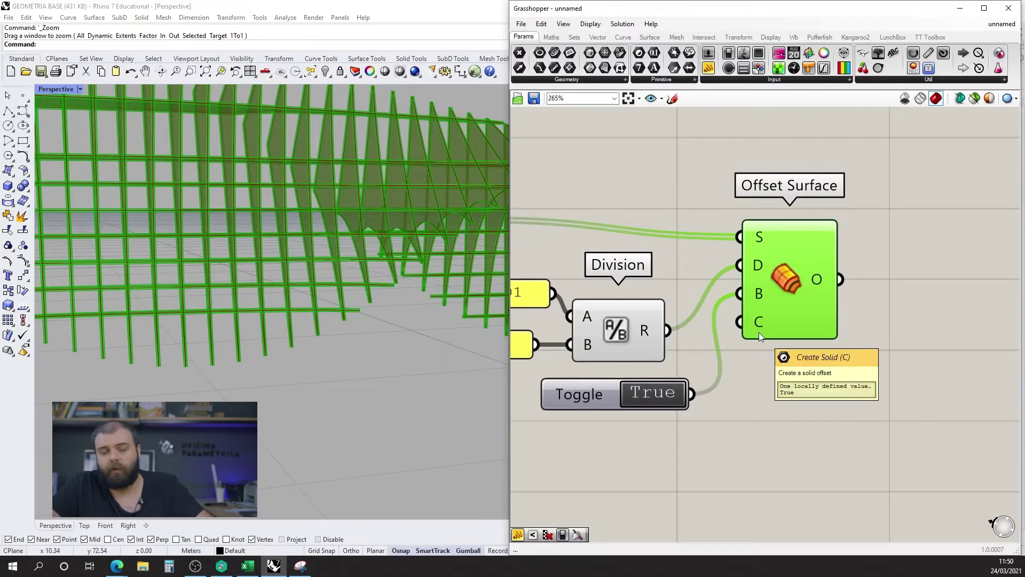
left_click(803, 420)
scroll(459, 365, "down", 5)
right_click_drag(459, 364, 289, 289)
scroll(388, 289, "up", 5)
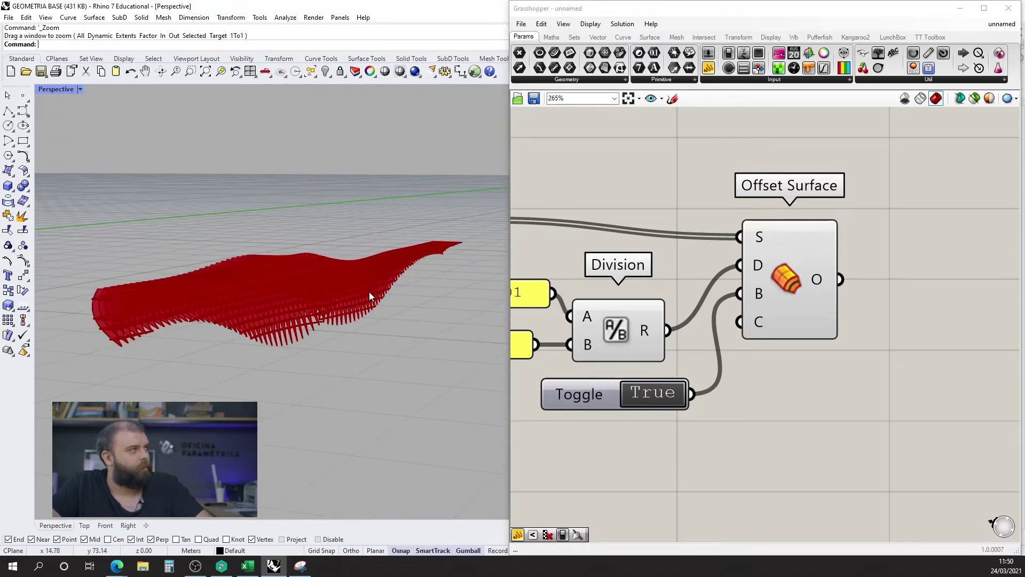
scroll(991, 368, "down", 6)
scroll(698, 375, "up", 5)
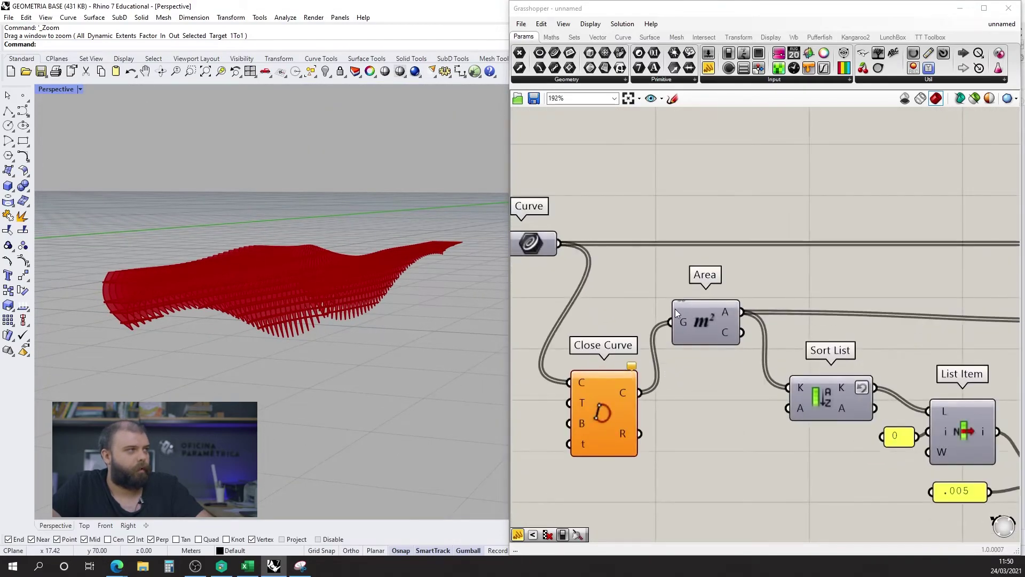
scroll(772, 320, "down", 6)
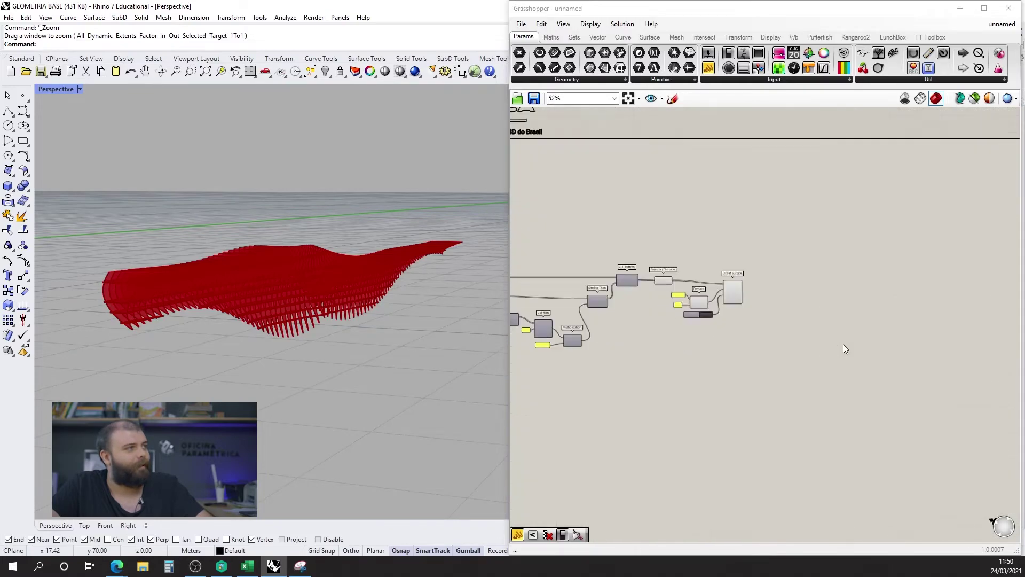
- Bake the Offset Surface ribs into the Rhino document and close the Grasshopper window
scroll(843, 344, "up", 4)
left_click(602, 229)
middle_click(604, 228)
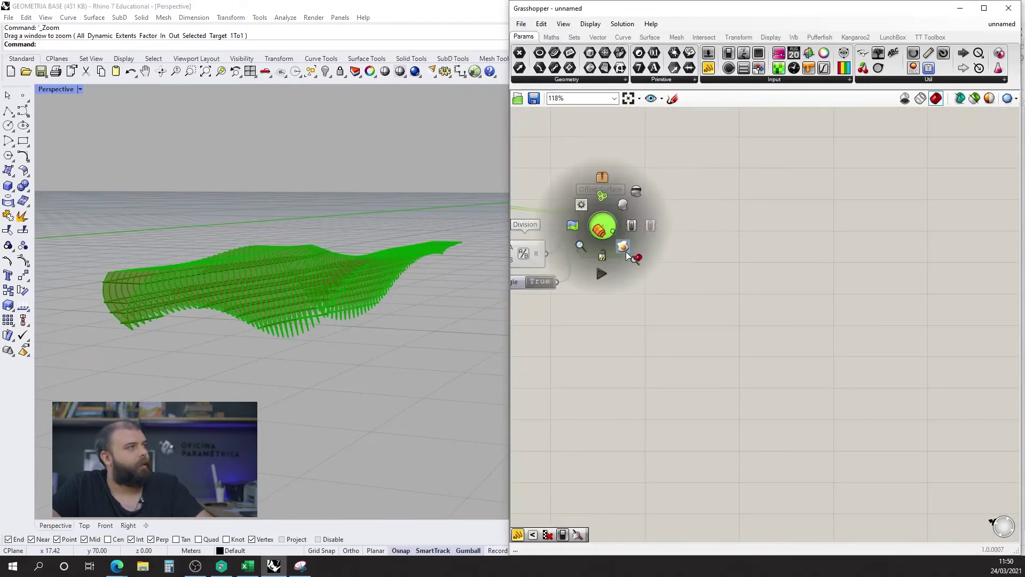
left_click(623, 247)
left_click(1008, 8)
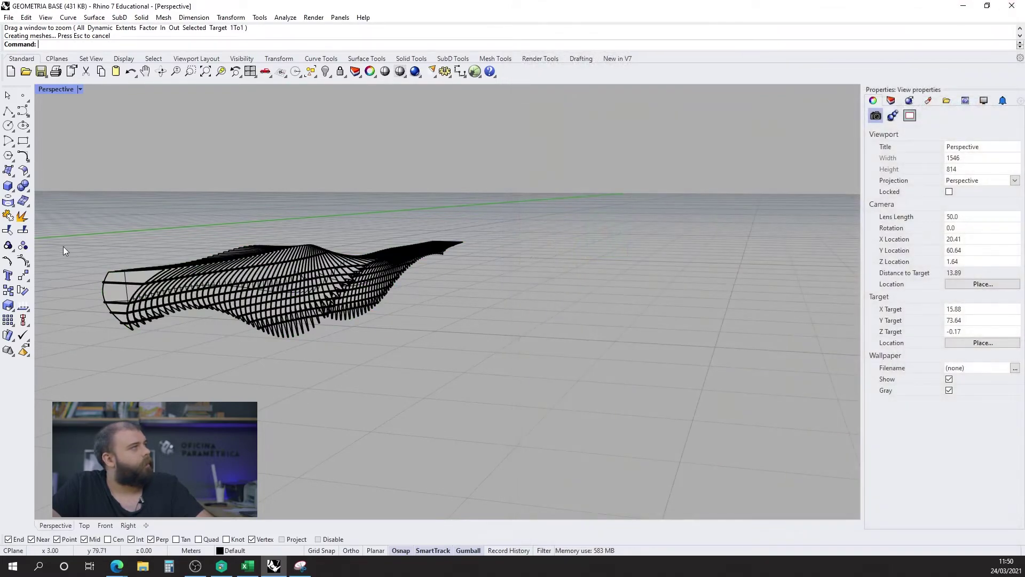
- Set the Perspective viewport to the Arctic display mode and view the baked bench from both ends
left_click(53, 90)
left_click(78, 226)
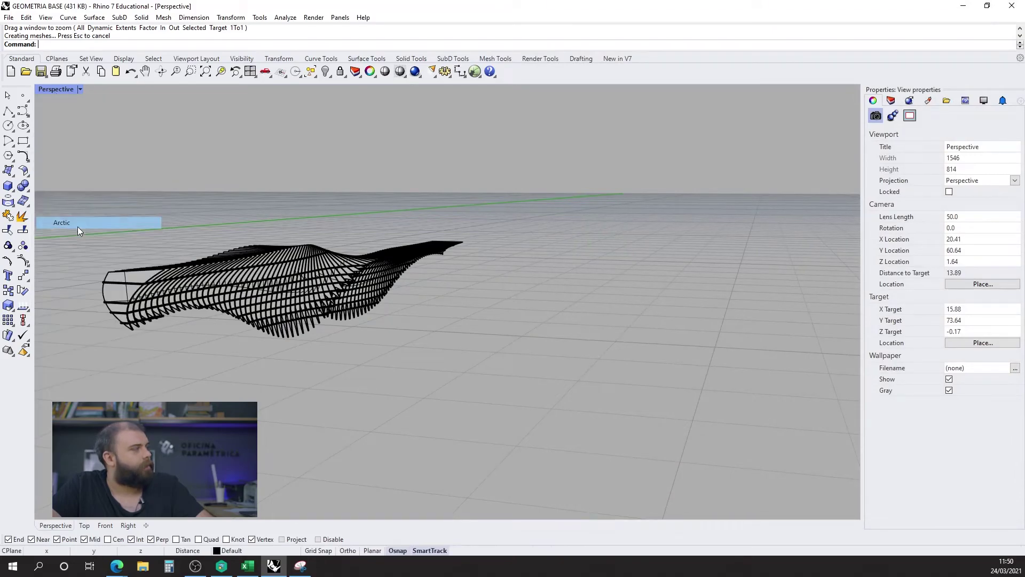
right_click_drag(526, 277, 210, 232)
scroll(318, 261, "up", 5)
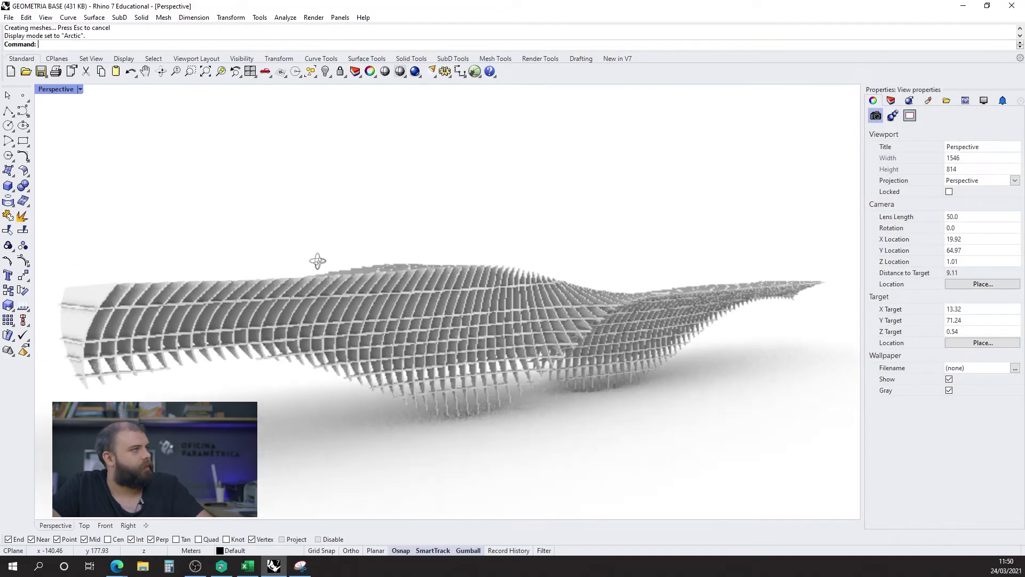
right_click_drag(324, 262, 327, 305)
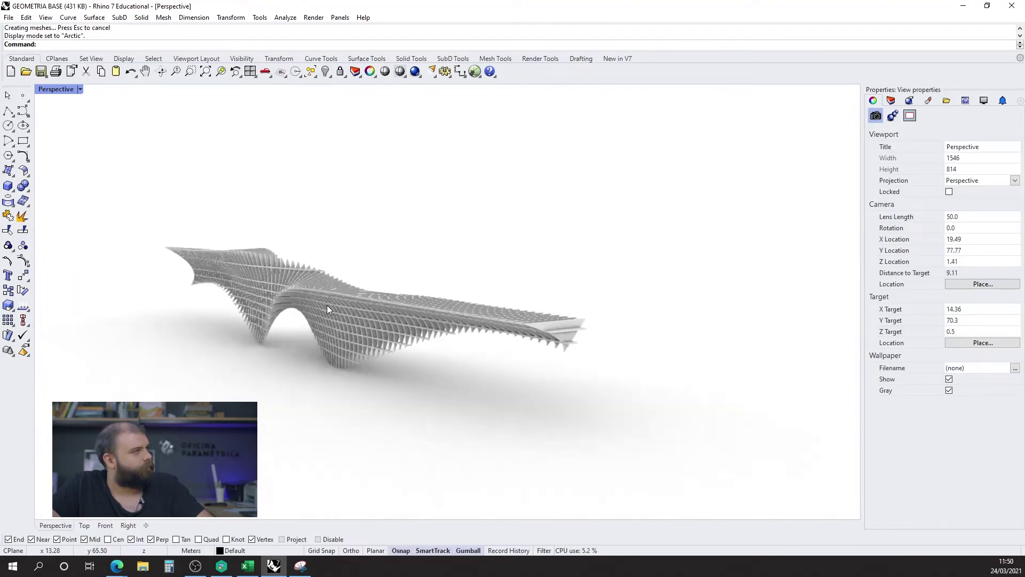